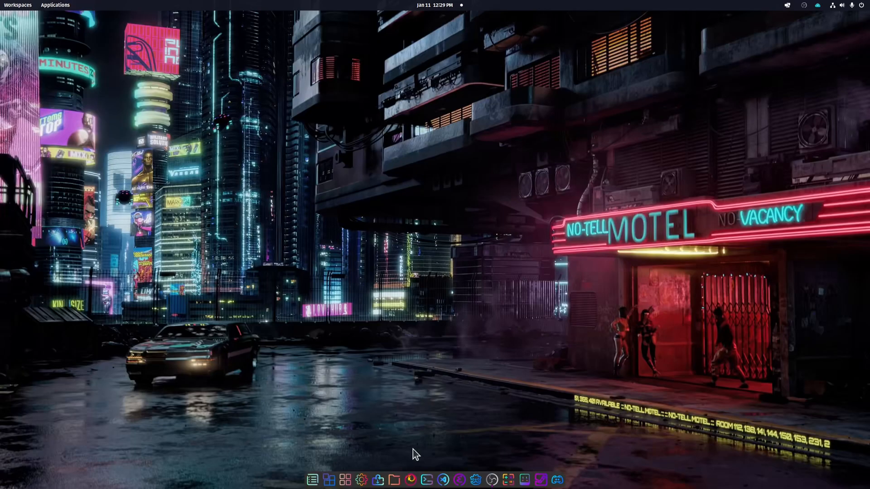
Open a new private browser window and search the web for kenny road textures
{"action": "right_click", "coordinate": [411, 479]}
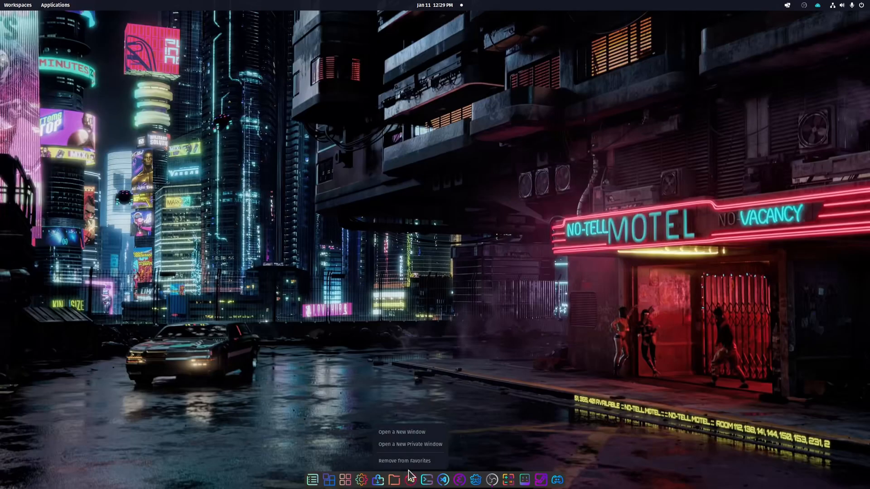
{"action": "left_click", "coordinate": [411, 444]}
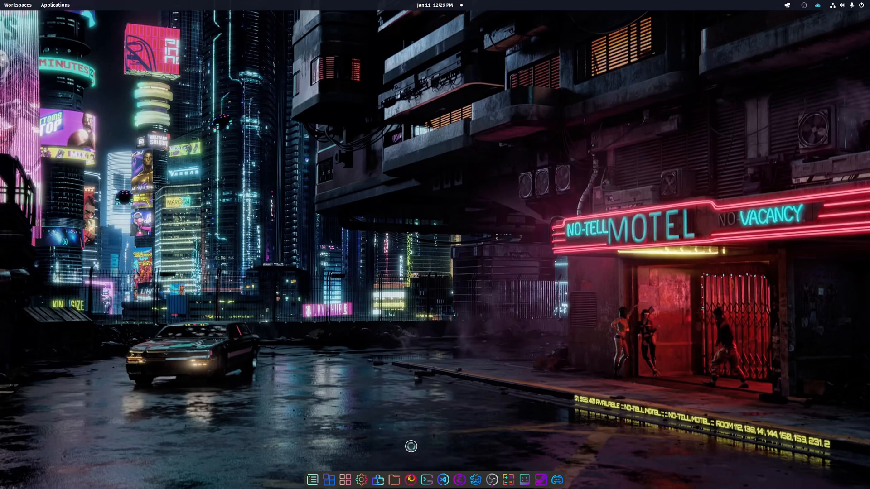
{"action": "left_click", "coordinate": [274, 73]}
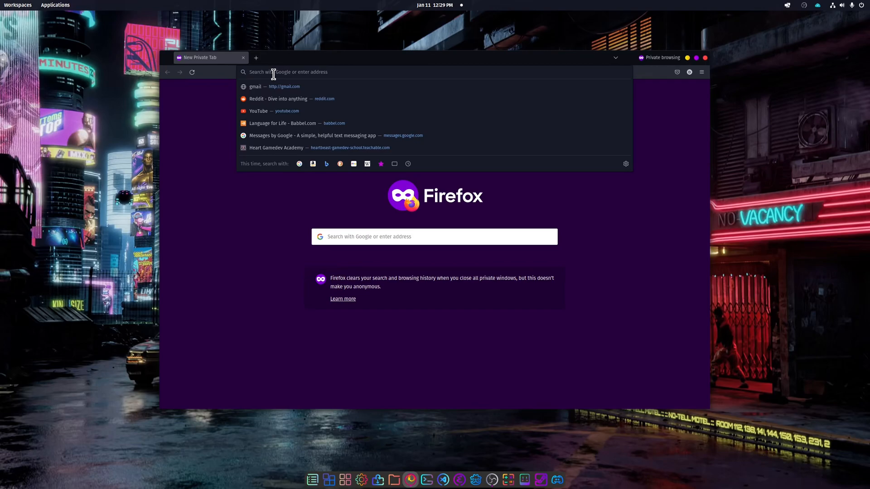
{"action": "type", "text": "kenny road textures"}
{"action": "key", "text": "Return"}
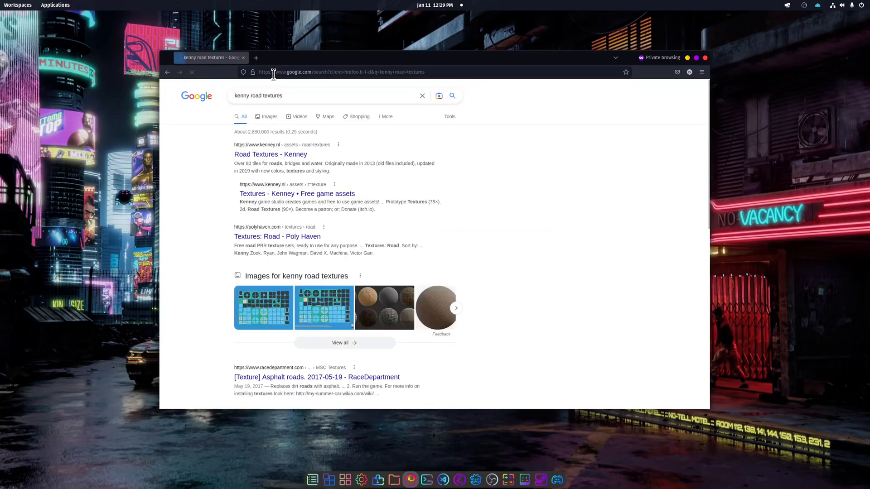
Open the Kenney Road Textures page, download the asset pack and show the zip in the Downloads folder
{"action": "left_click", "coordinate": [286, 155]}
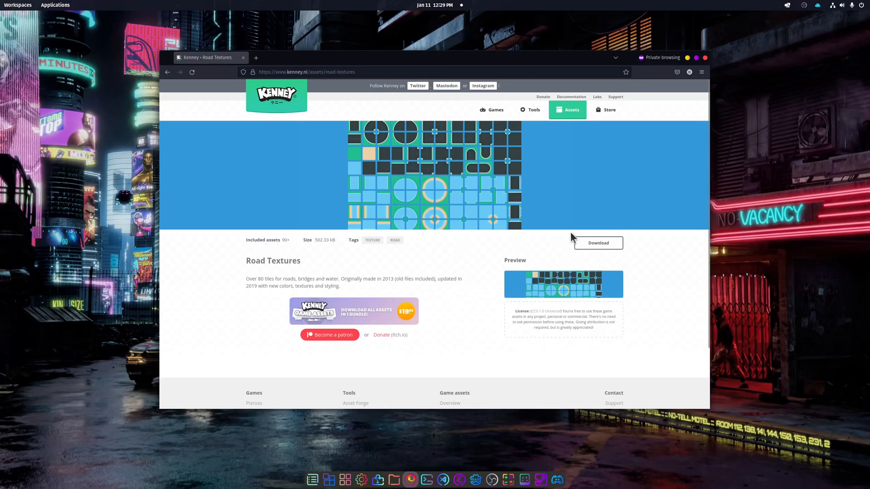
{"action": "left_click", "coordinate": [588, 244]}
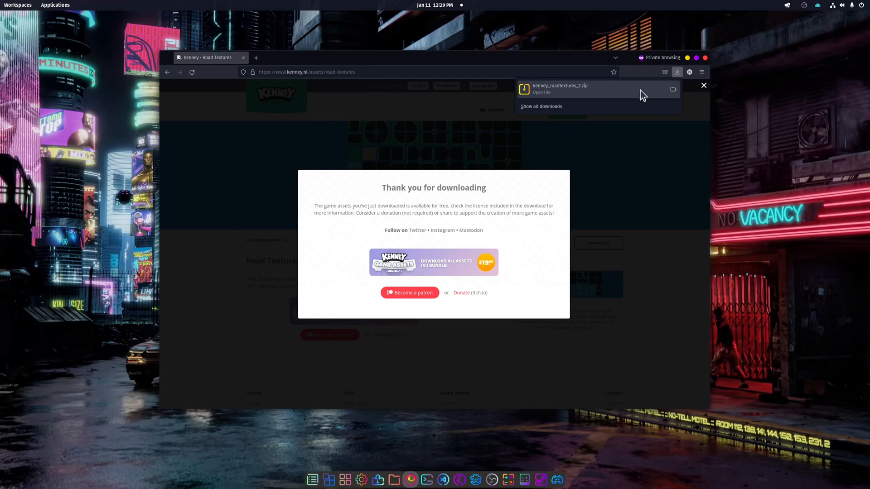
{"action": "left_click", "coordinate": [673, 90]}
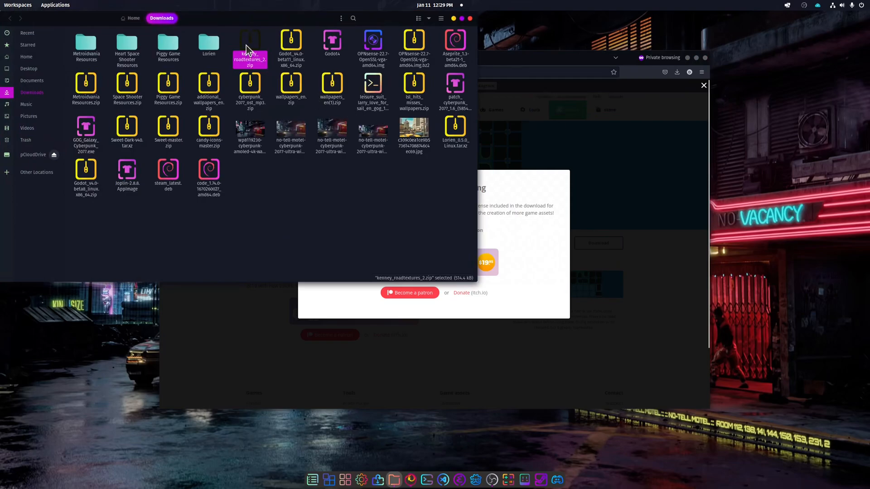
Open the kenney_roadtextures_2.zip archive
{"action": "right_click", "coordinate": [247, 47]}
{"action": "key", "text": "Escape"}
{"action": "double_click", "coordinate": [249, 47]}
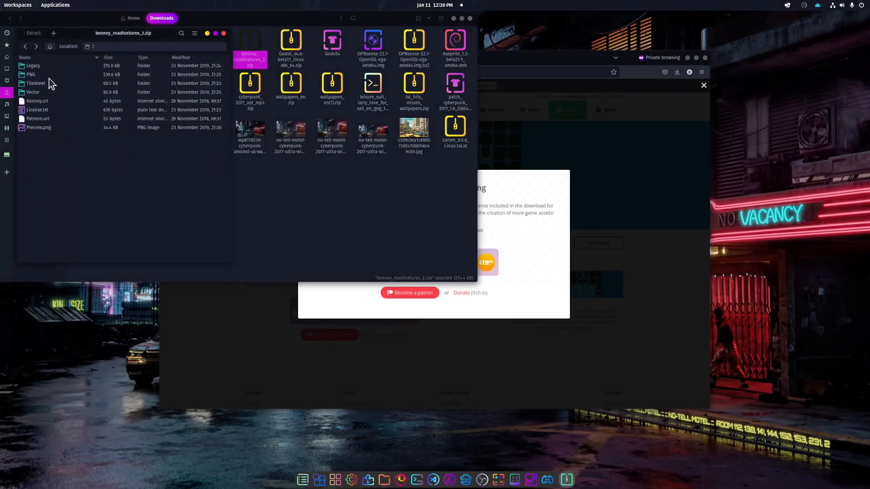
Extract roadTextures_tilesheet.png from the archive's Tilesheet folder into Downloads and close the archive
{"action": "left_click", "coordinate": [36, 84]}
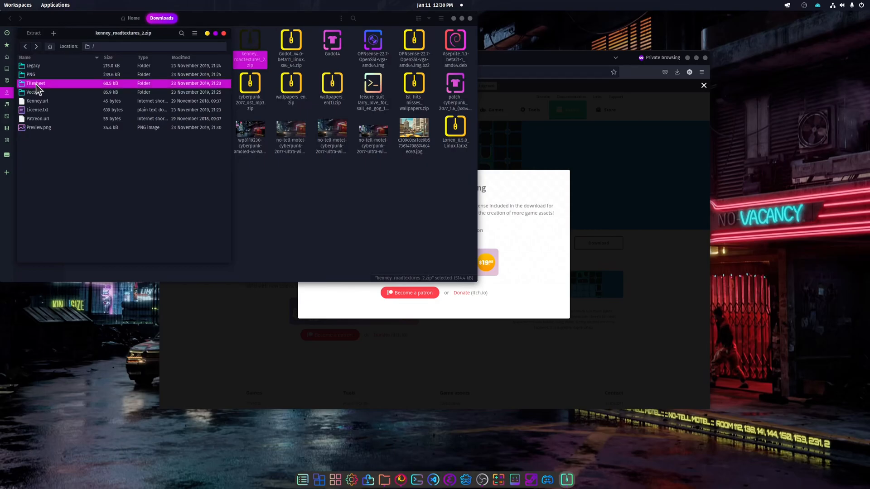
{"action": "double_click", "coordinate": [37, 84]}
{"action": "left_click", "coordinate": [39, 68]}
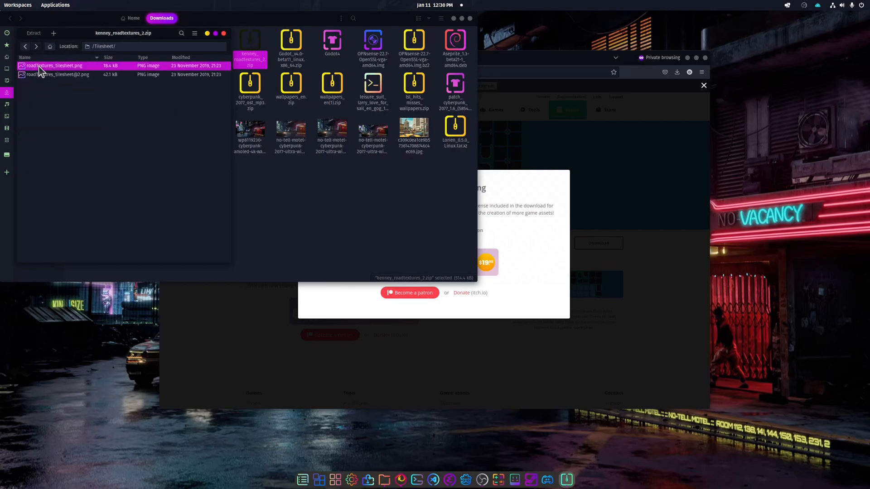
{"action": "left_click_drag", "start_coordinate": [39, 68], "coordinate": [284, 200]}
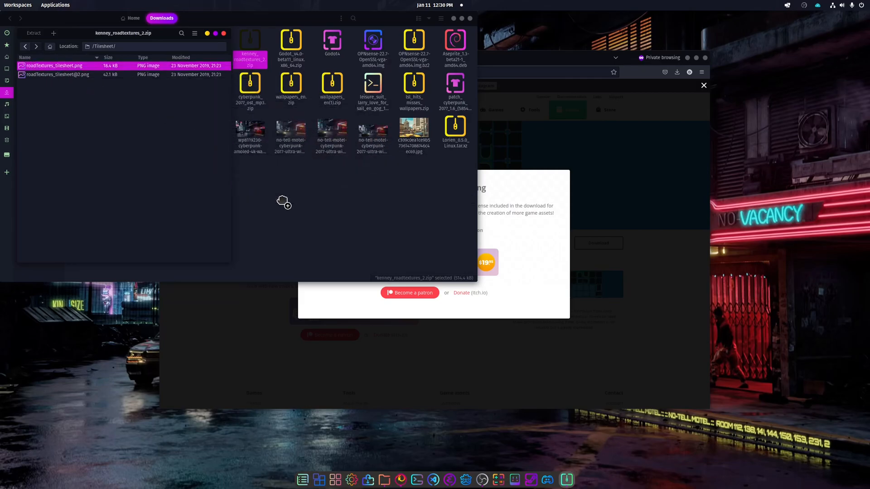
{"action": "left_click", "coordinate": [224, 34]}
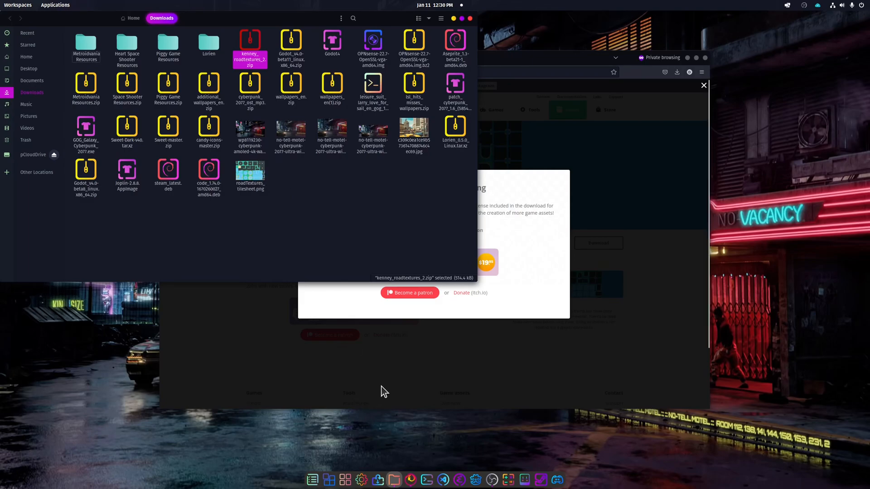
Launch Godot, start a new project and set its path to /home/vik/Dev/Godot/
{"action": "left_click", "coordinate": [476, 481]}
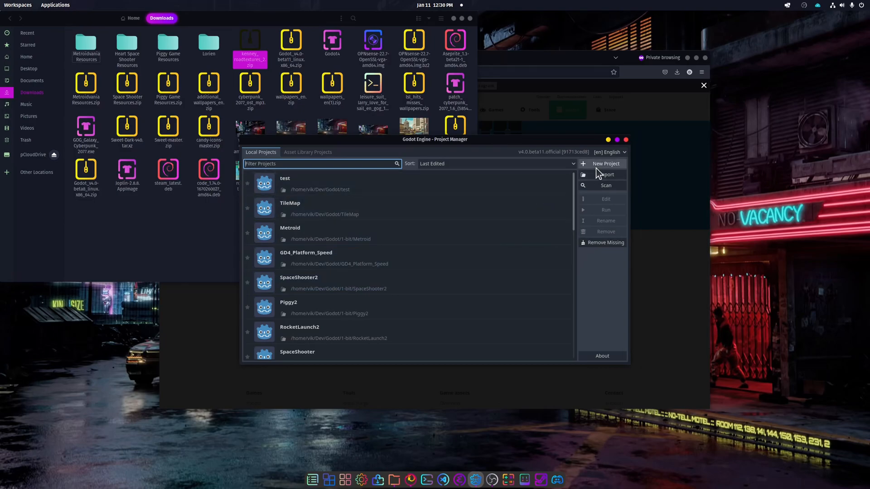
{"action": "left_click", "coordinate": [597, 165]}
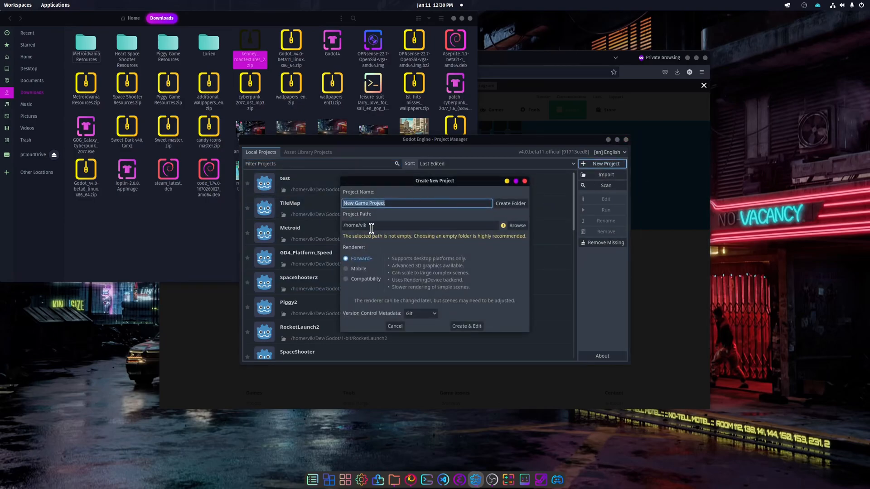
{"action": "left_click", "coordinate": [371, 228]}
{"action": "type", "text": "/Dev/Godot/"}
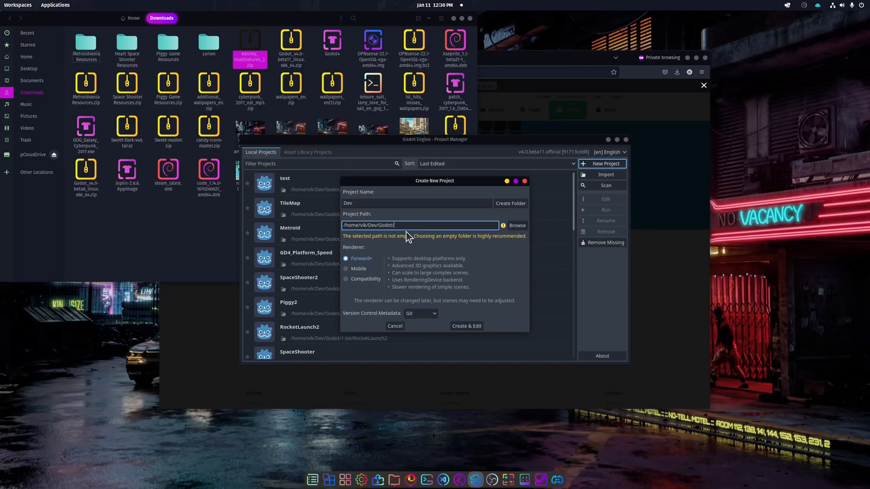
Name the project TilemapTest, create its folder, and create and open the project
{"action": "left_click", "coordinate": [347, 203]}
{"action": "key", "text": "BackSpace"}
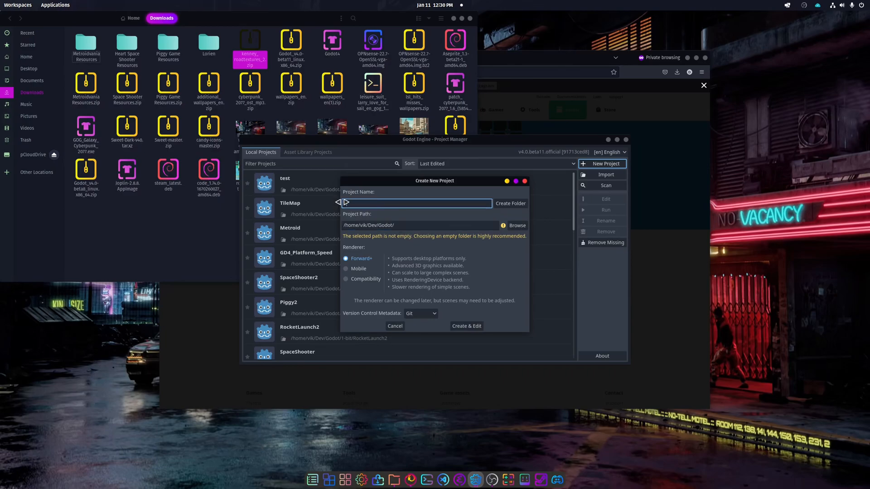
{"action": "type", "text": "TilemapTest"}
{"action": "left_click", "coordinate": [510, 203]}
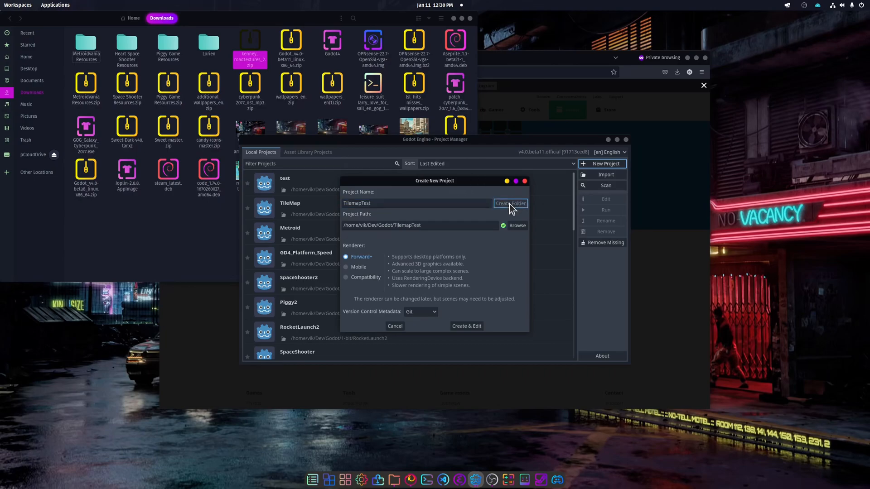
{"action": "left_click", "coordinate": [472, 326]}
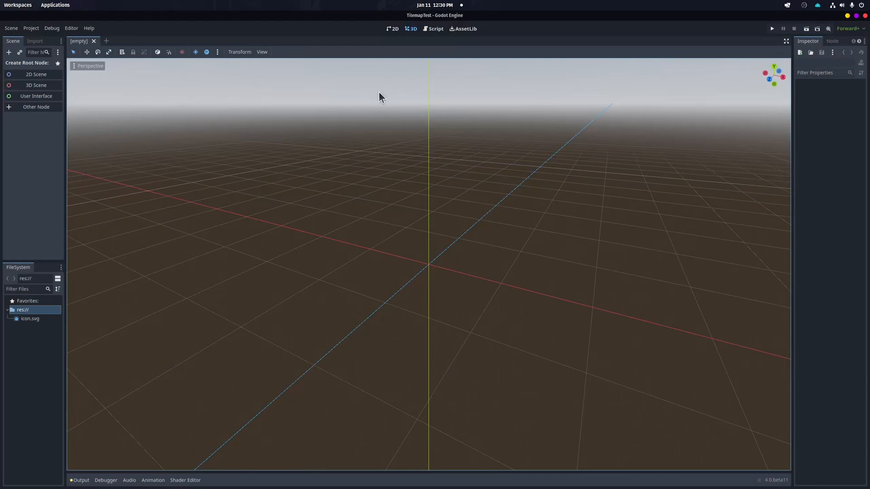
Switch to the 2D workspace and create a scene with a plain Node as root
{"action": "left_click", "coordinate": [393, 29]}
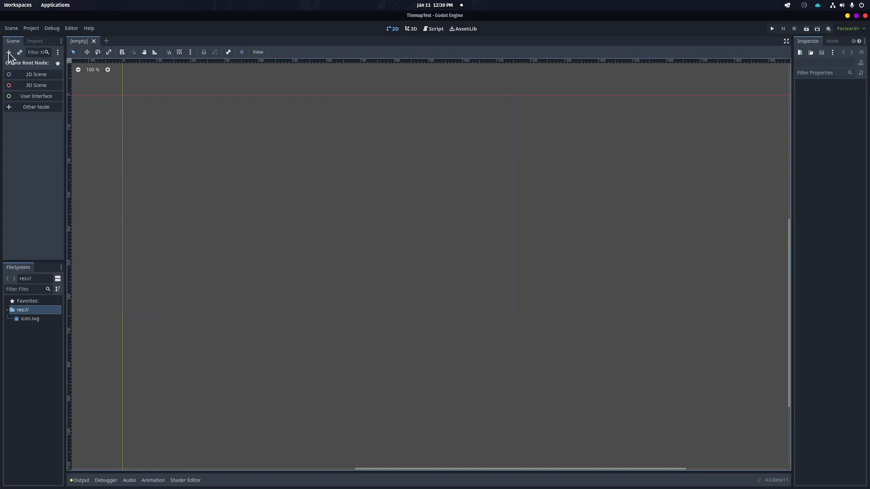
{"action": "left_click", "coordinate": [23, 107]}
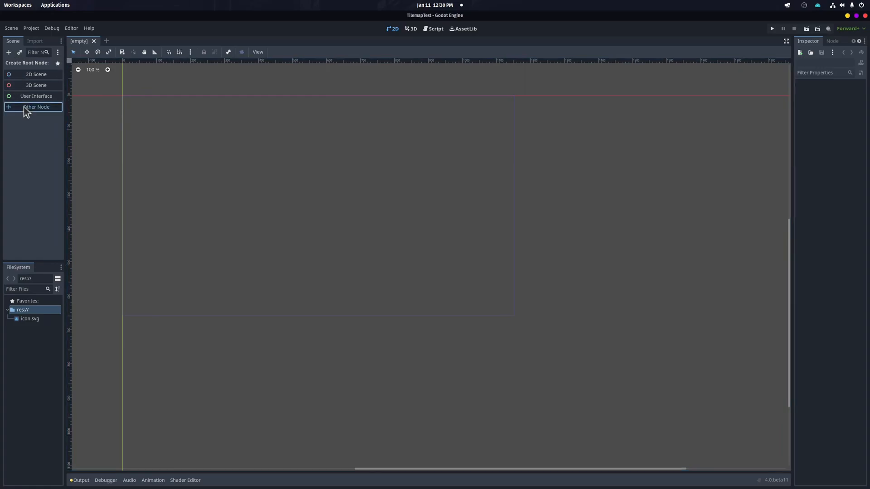
{"action": "left_click", "coordinate": [366, 178]}
{"action": "left_click", "coordinate": [488, 368]}
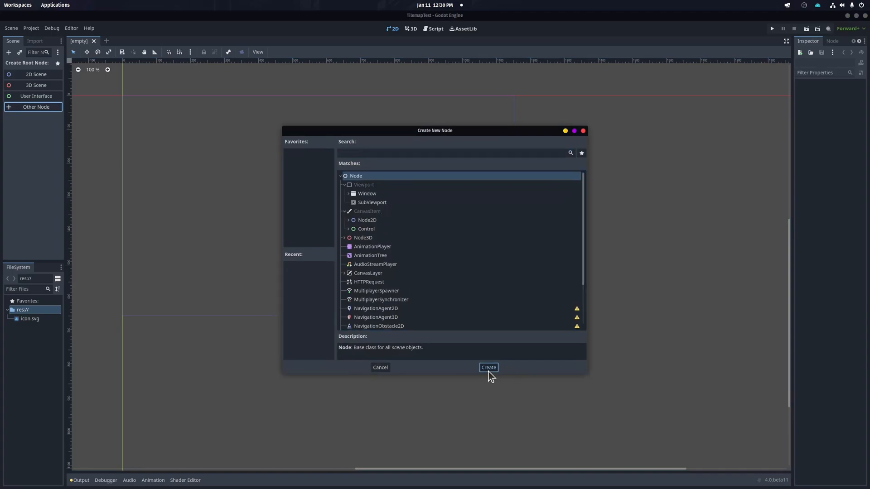
Add a TileMap child node under the root Node
{"action": "left_click", "coordinate": [9, 53]}
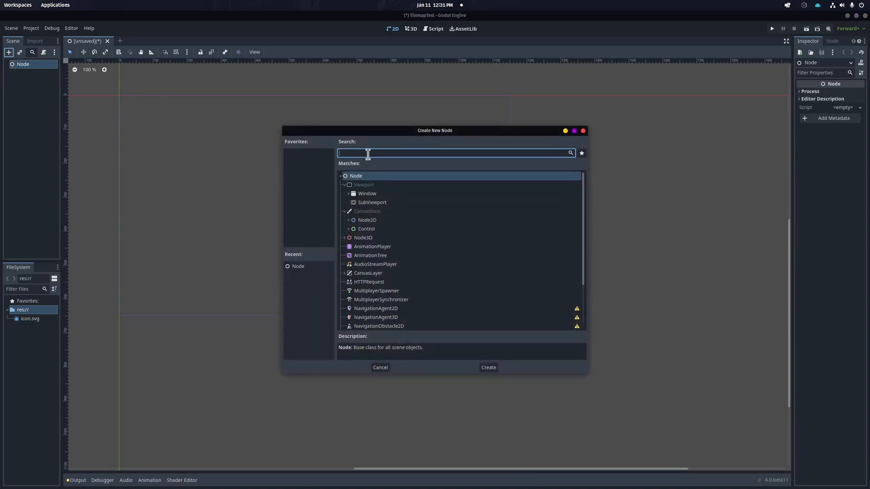
{"action": "type", "text": "tilemap"}
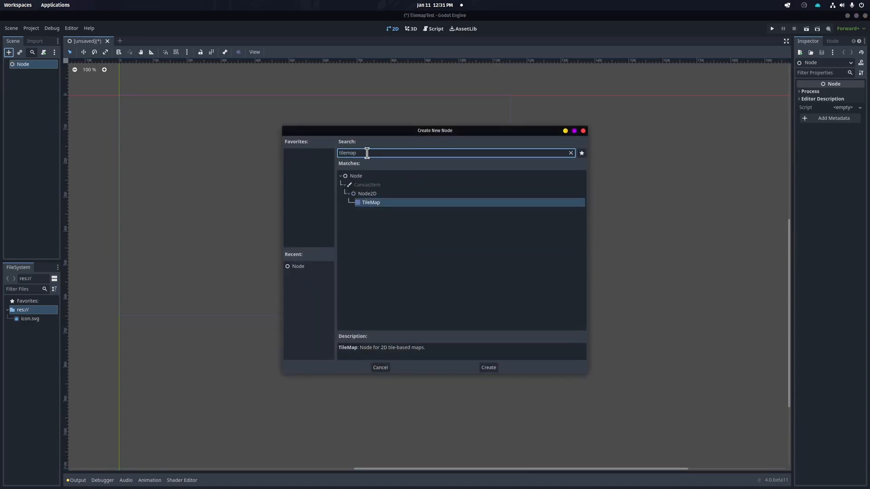
{"action": "left_click", "coordinate": [488, 368]}
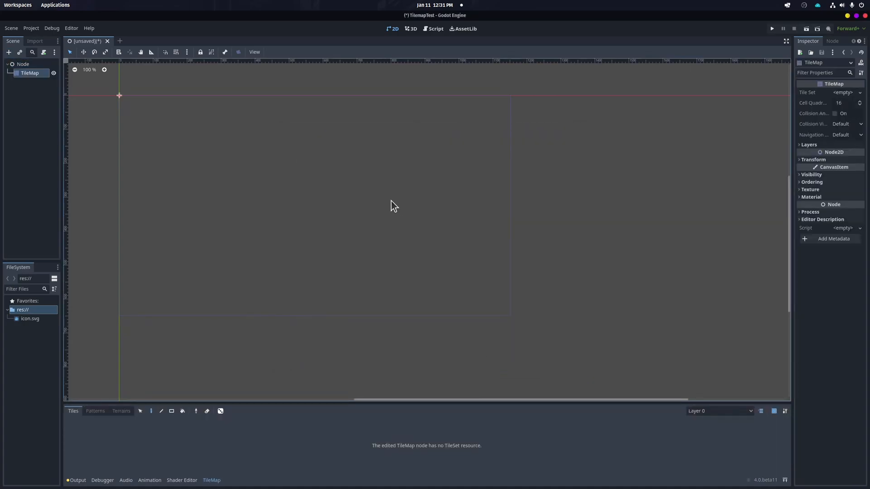
Widen the inspector and assign a new TileSet to the TileMap's Tile Set property
{"action": "left_click_drag", "start_coordinate": [793, 140], "coordinate": [746, 143]}
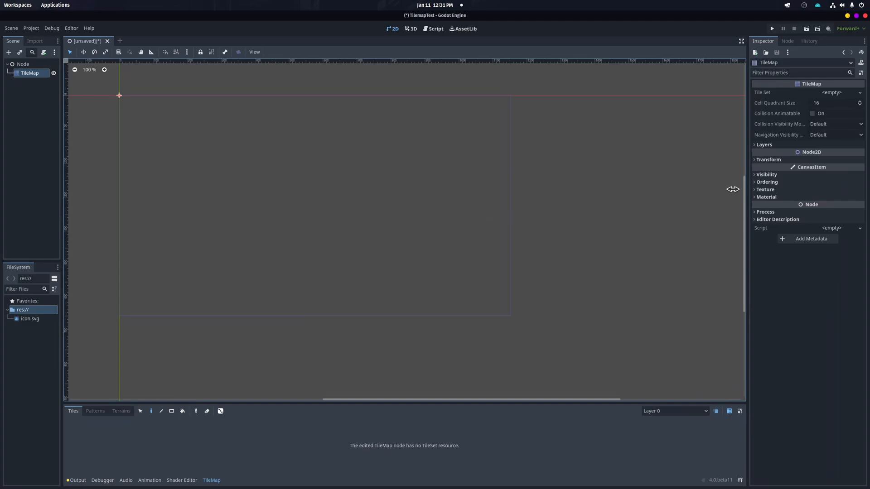
{"action": "left_click", "coordinate": [212, 480]}
{"action": "left_click", "coordinate": [211, 480]}
{"action": "left_click", "coordinate": [859, 92]}
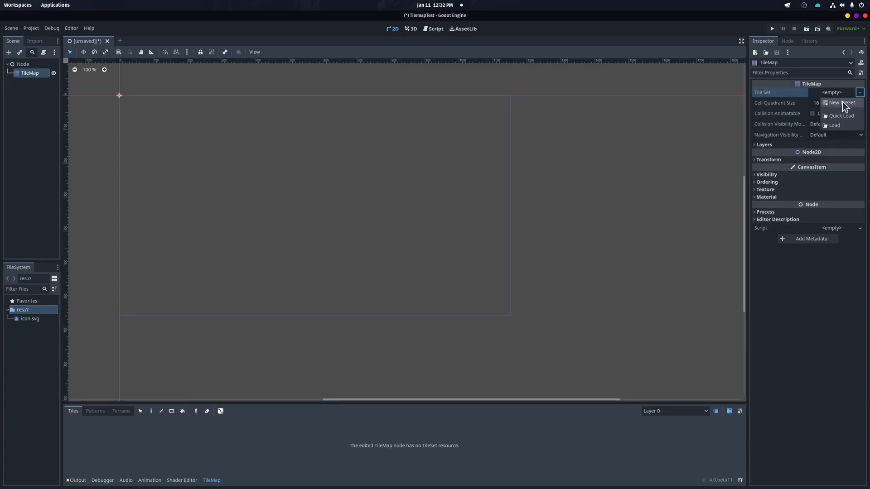
{"action": "left_click", "coordinate": [843, 104]}
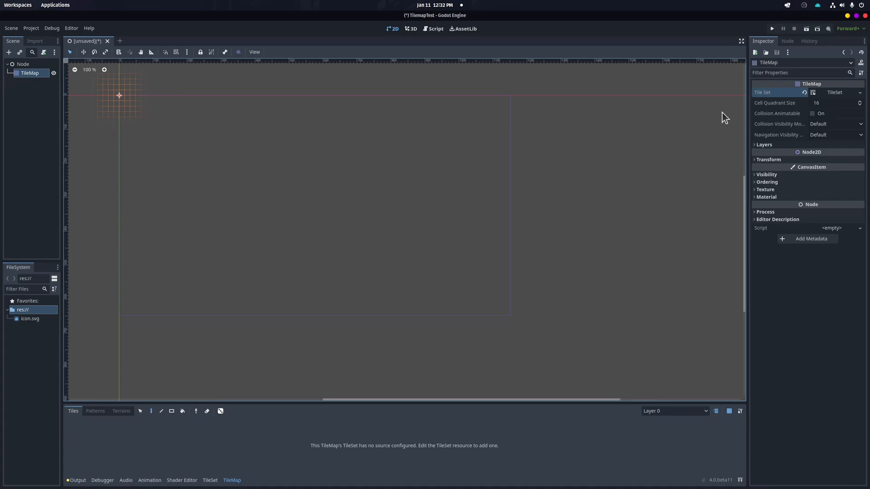
Open the new TileSet resource for editing in the inspector
{"action": "left_click", "coordinate": [843, 94]}
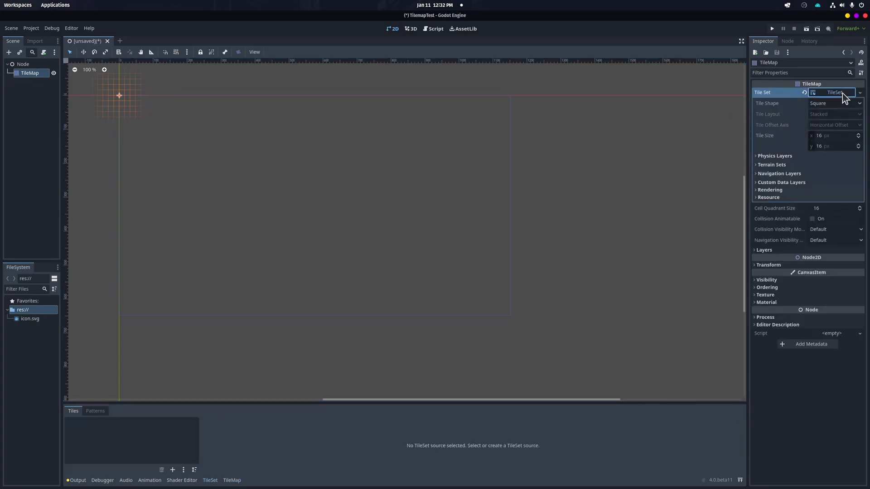
{"action": "left_click", "coordinate": [842, 95]}
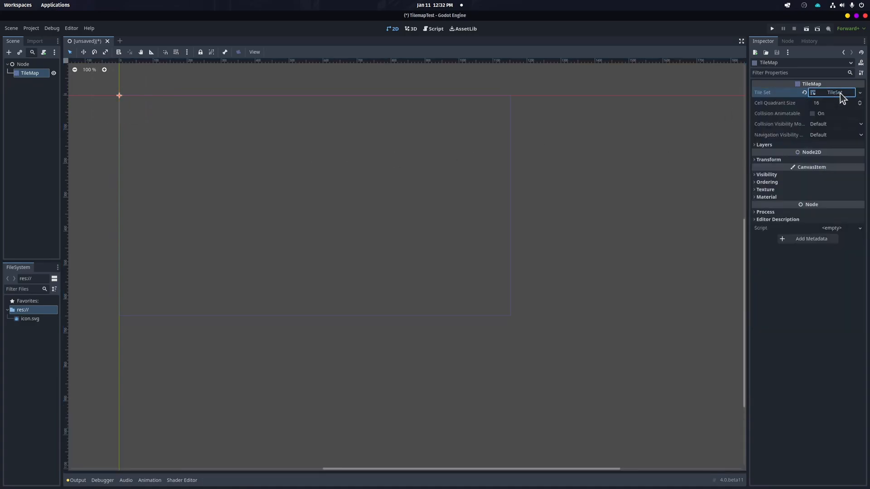
{"action": "left_click", "coordinate": [841, 95]}
{"action": "left_click", "coordinate": [833, 95]}
{"action": "left_click", "coordinate": [833, 93]}
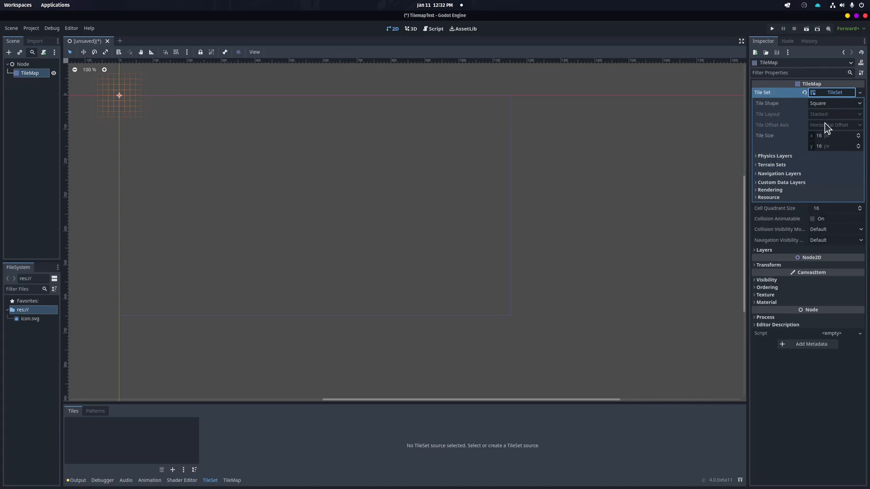
{"action": "left_click", "coordinate": [860, 93]}
{"action": "left_click", "coordinate": [861, 93]}
{"action": "left_click", "coordinate": [861, 92]}
{"action": "left_click", "coordinate": [861, 93]}
{"action": "left_click", "coordinate": [827, 93]}
{"action": "left_click", "coordinate": [861, 93]}
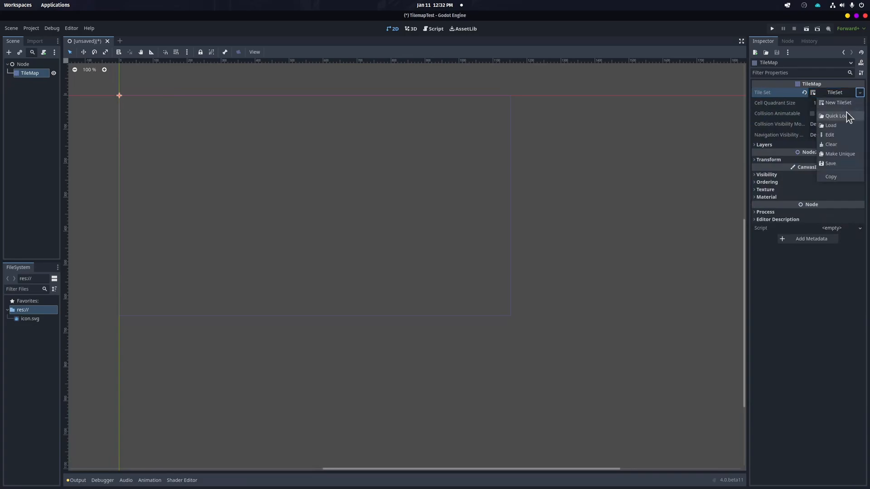
{"action": "left_click", "coordinate": [831, 135]}
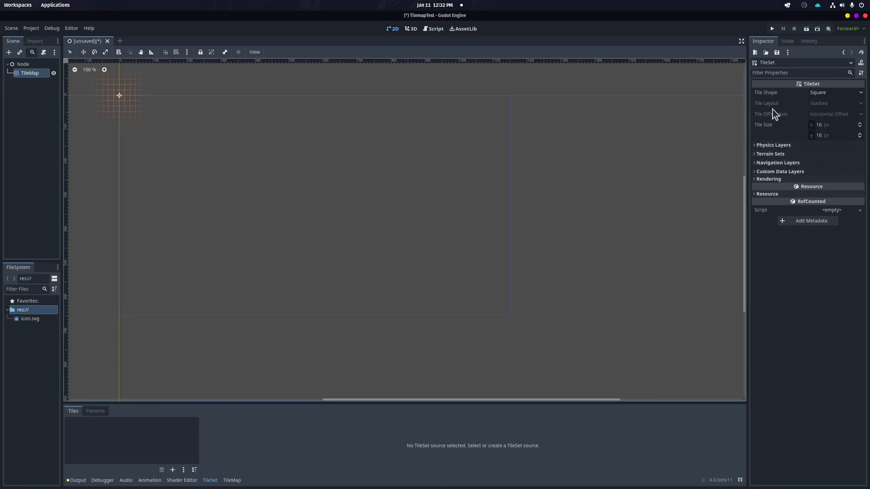
Step back and forth through the inspector history between the TileMap and its TileSet
{"action": "left_click", "coordinate": [844, 53]}
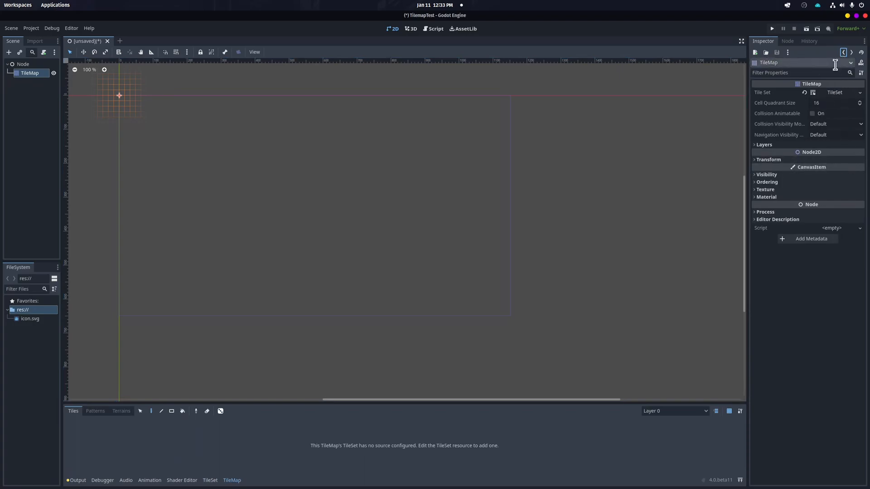
{"action": "left_click", "coordinate": [851, 53]}
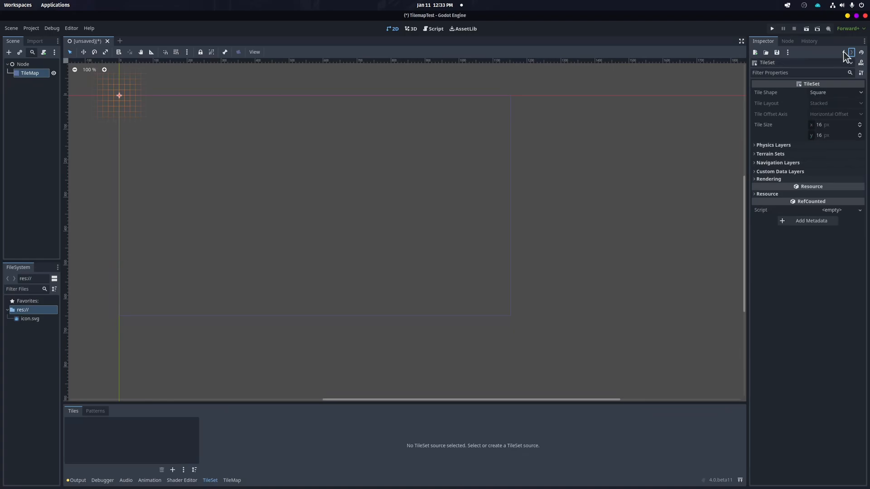
{"action": "left_click", "coordinate": [844, 52]}
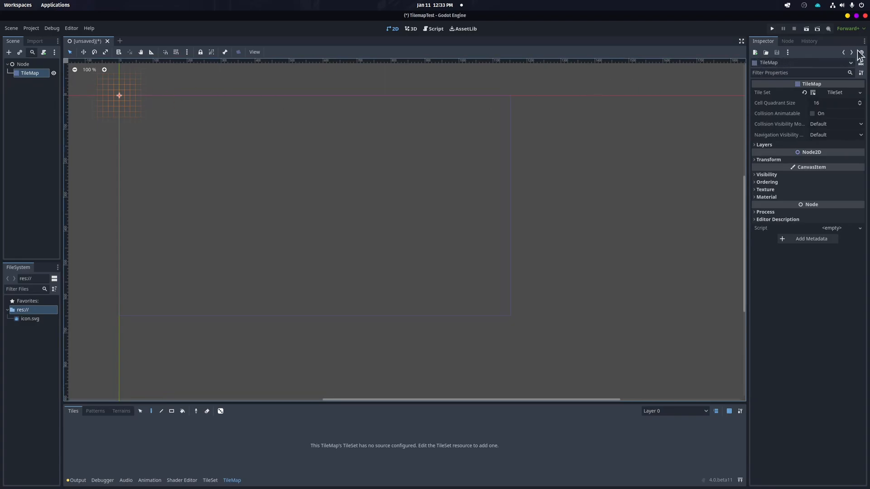
Select the root Node and then the TileMap node in the scene tree
{"action": "left_click", "coordinate": [37, 88]}
{"action": "left_click", "coordinate": [29, 66]}
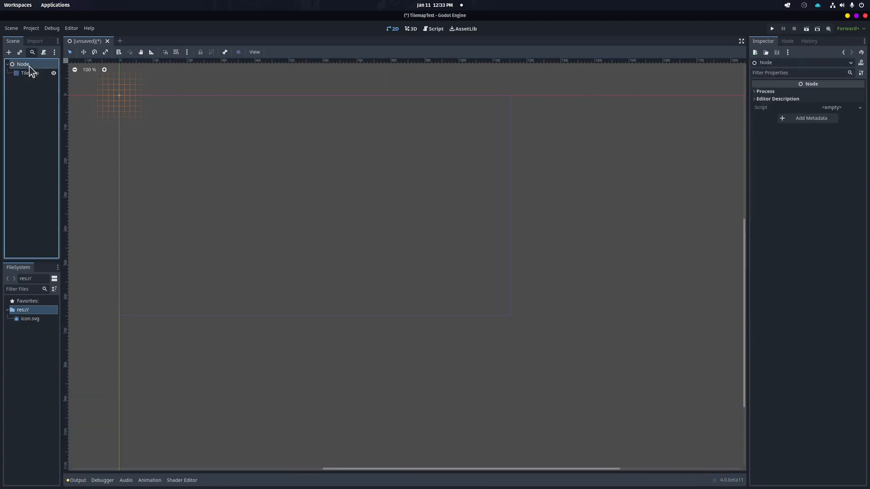
{"action": "left_click", "coordinate": [29, 74]}
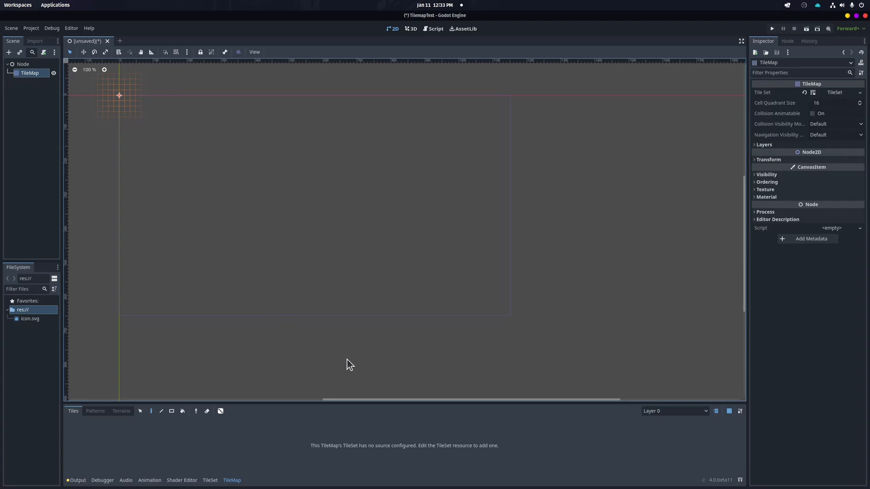
Switch back and forth between the TileSet and TileMap editor panels
{"action": "left_click", "coordinate": [211, 481]}
{"action": "left_click", "coordinate": [229, 481]}
{"action": "left_click", "coordinate": [209, 482]}
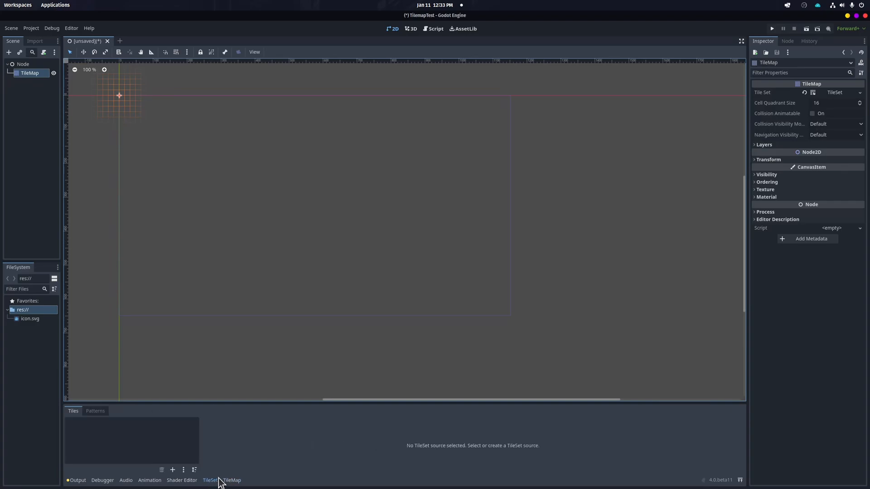
{"action": "left_click", "coordinate": [228, 481]}
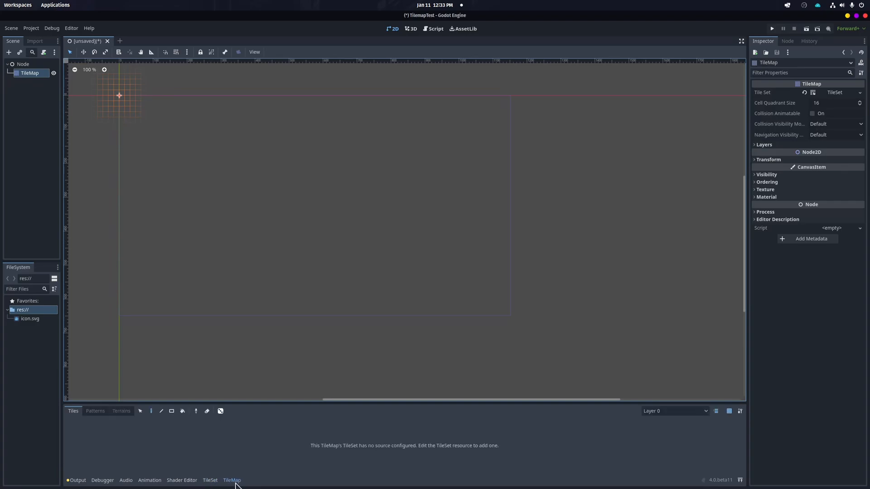
{"action": "left_click", "coordinate": [210, 481]}
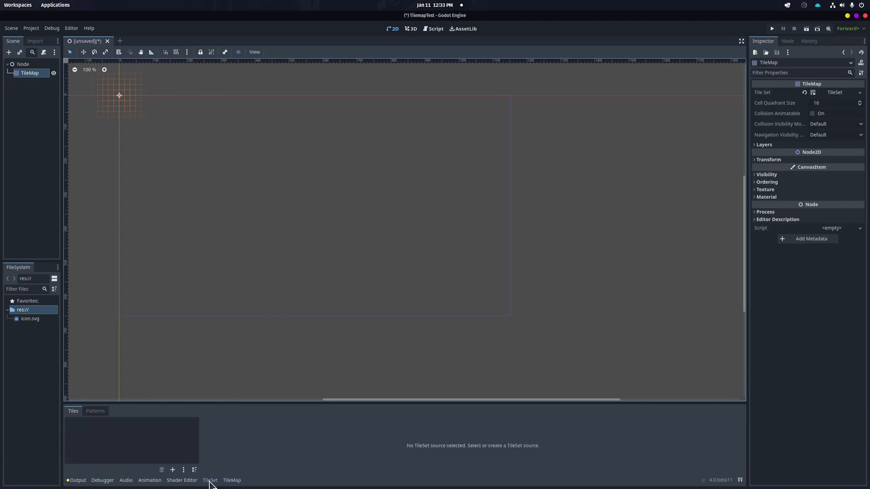
Copy roadTextures_tilesheet.png from the Downloads folder into the project's res:// folder and close the file manager
{"action": "mouse_move", "coordinate": [426, 488]}
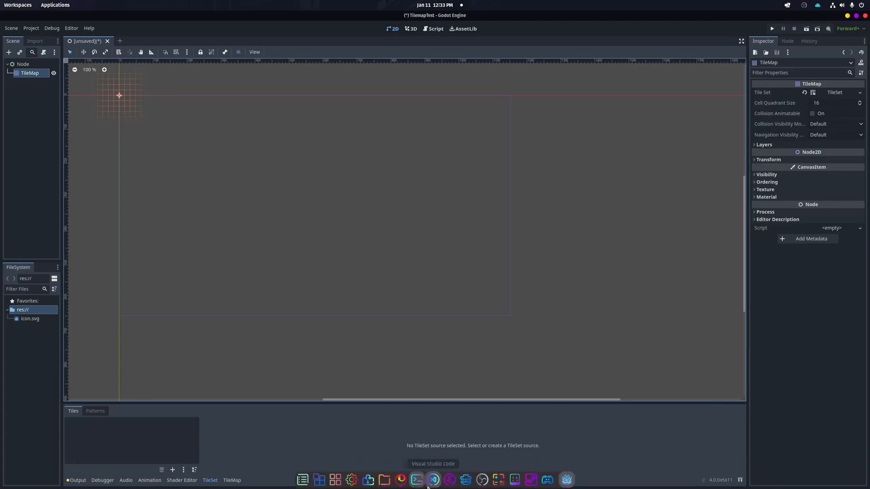
{"action": "left_click", "coordinate": [384, 480]}
{"action": "left_click_drag", "start_coordinate": [251, 174], "coordinate": [27, 352]}
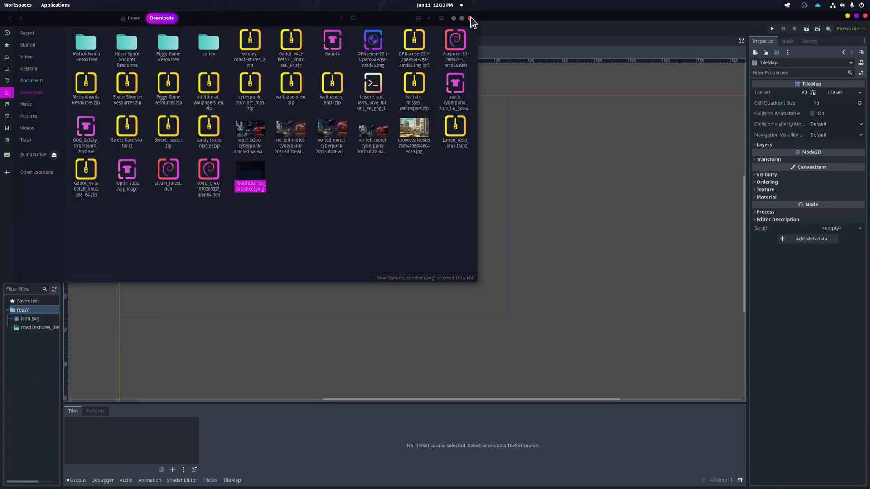
{"action": "left_click", "coordinate": [470, 19]}
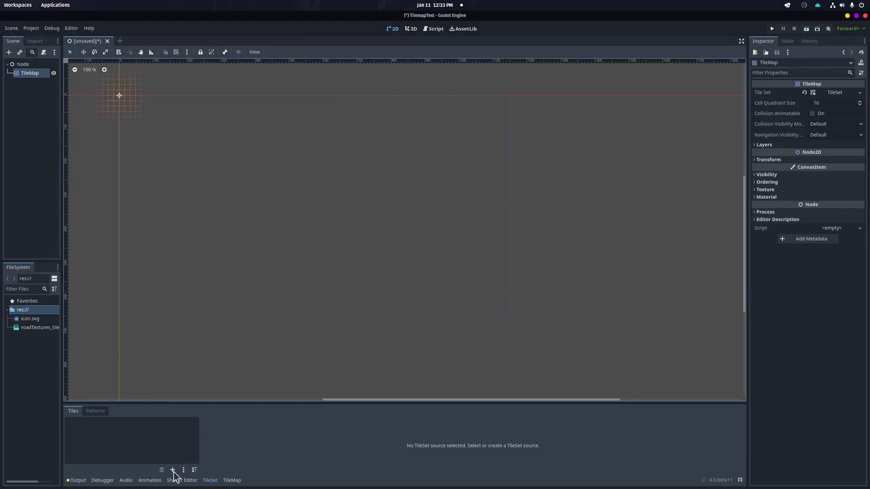
Add roadTextures_tilesheet.png as an atlas source of the TileSet and let it auto-create the atlas tiles
{"action": "left_click_drag", "start_coordinate": [21, 328], "coordinate": [96, 432]}
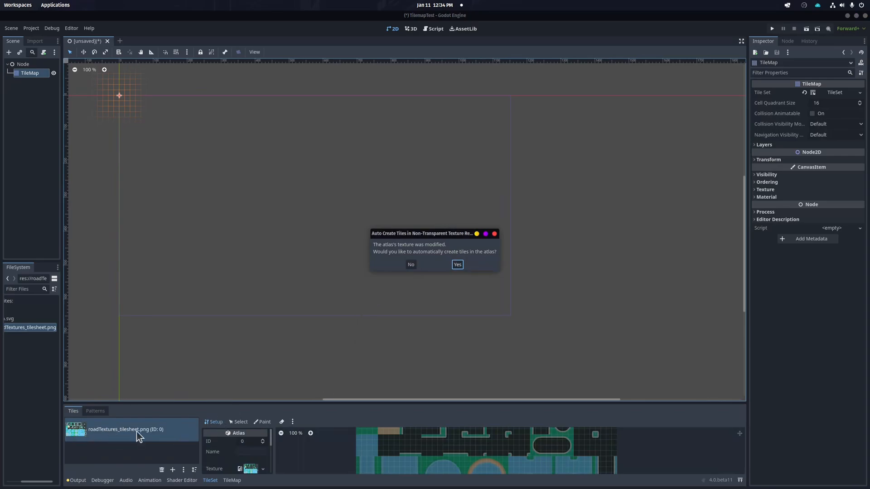
{"action": "left_click", "coordinate": [458, 265]}
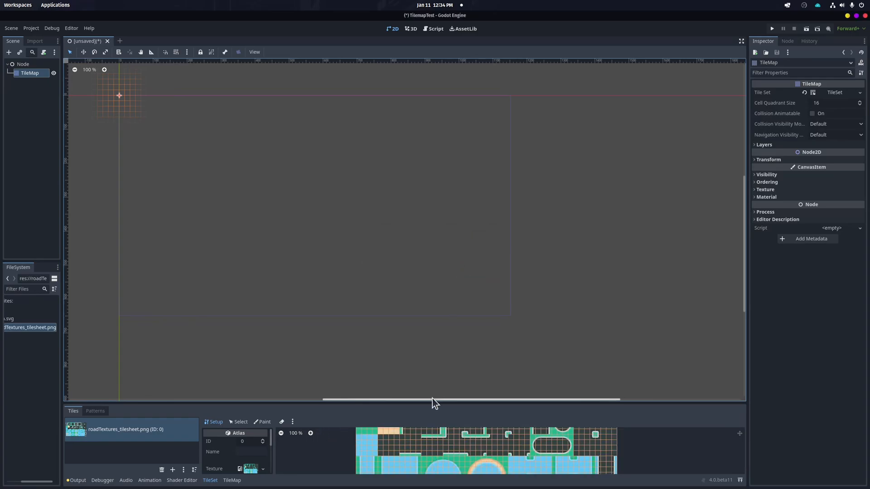
Enlarge the bottom panel and inspect the atlas under the Setup, Select and Paint modes at different zoom levels
{"action": "left_click_drag", "start_coordinate": [431, 403], "coordinate": [432, 306]}
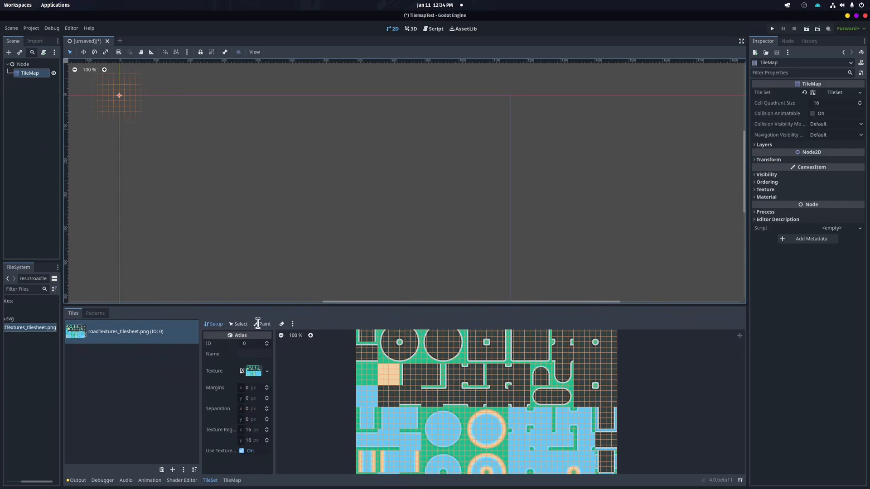
{"action": "left_click", "coordinate": [244, 324]}
{"action": "left_click", "coordinate": [221, 325]}
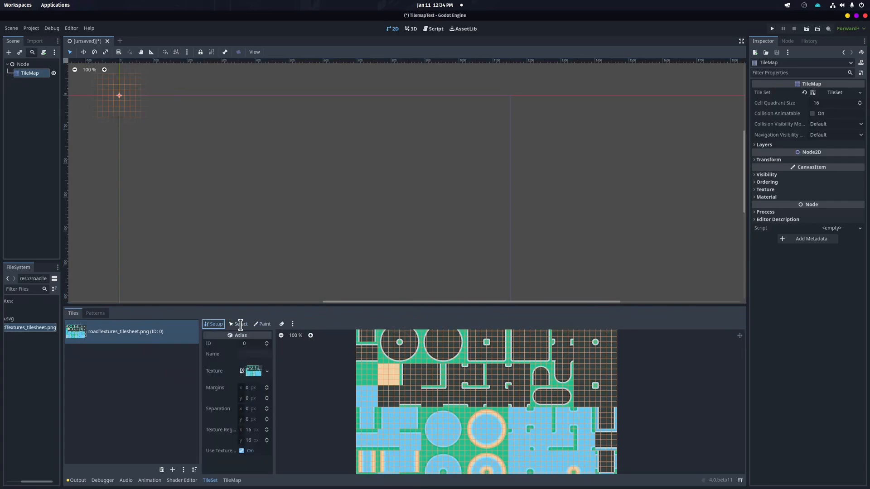
{"action": "left_click", "coordinate": [257, 323]}
{"action": "left_click", "coordinate": [218, 323]}
{"action": "scroll", "coordinate": [377, 365], "scroll_direction": "up", "scroll_amount": 1}
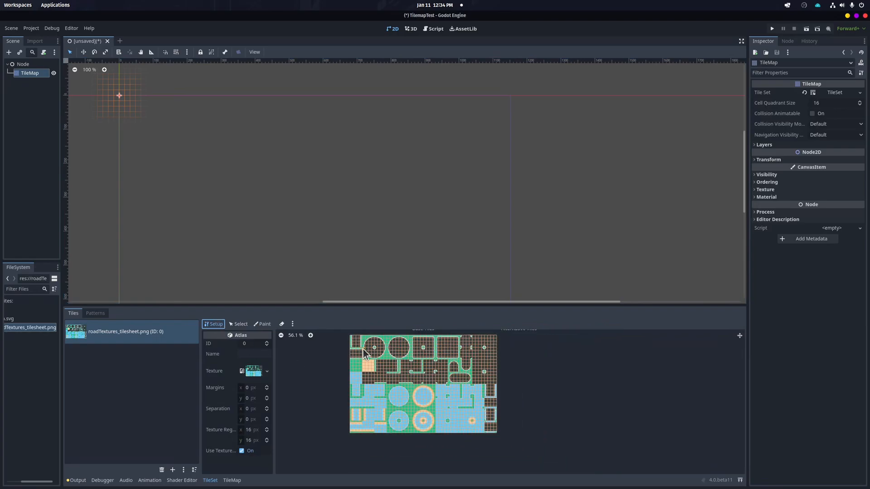
{"action": "scroll", "coordinate": [376, 346], "scroll_direction": "down", "scroll_amount": 4}
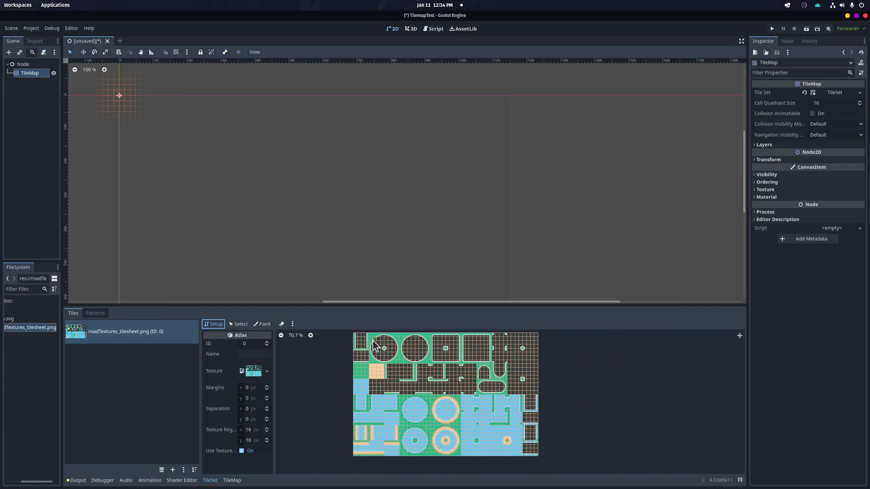
{"action": "scroll", "coordinate": [381, 347], "scroll_direction": "up", "scroll_amount": 4}
{"action": "scroll", "coordinate": [381, 347], "scroll_direction": "up", "scroll_amount": 1}
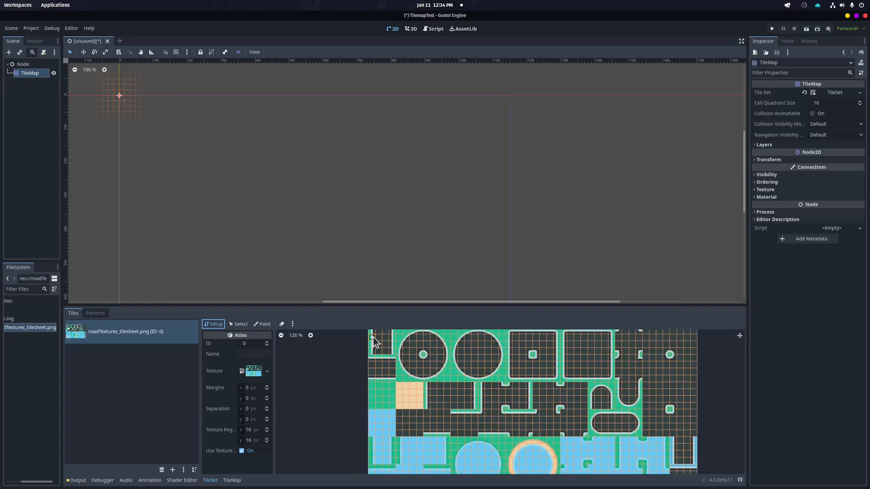
{"action": "scroll", "coordinate": [369, 339], "scroll_direction": "down", "scroll_amount": 2}
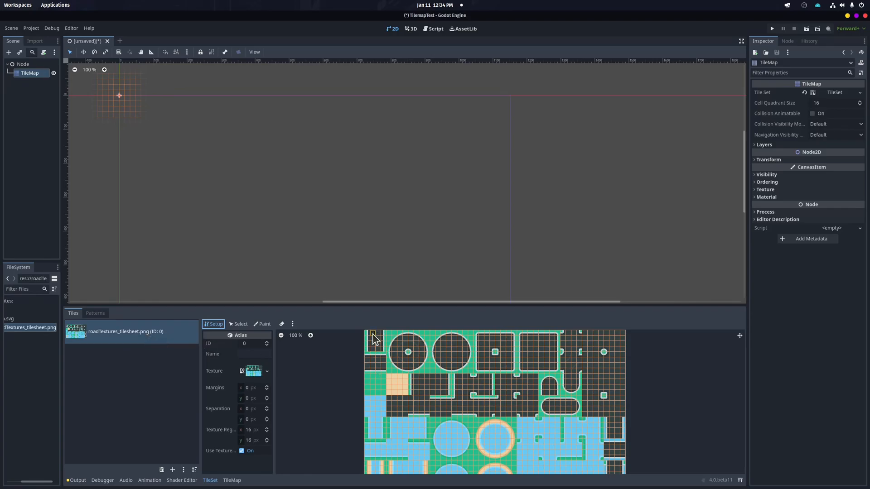
Set the TileSet's tile size to 64 by 64 px
{"action": "left_click", "coordinate": [837, 93]}
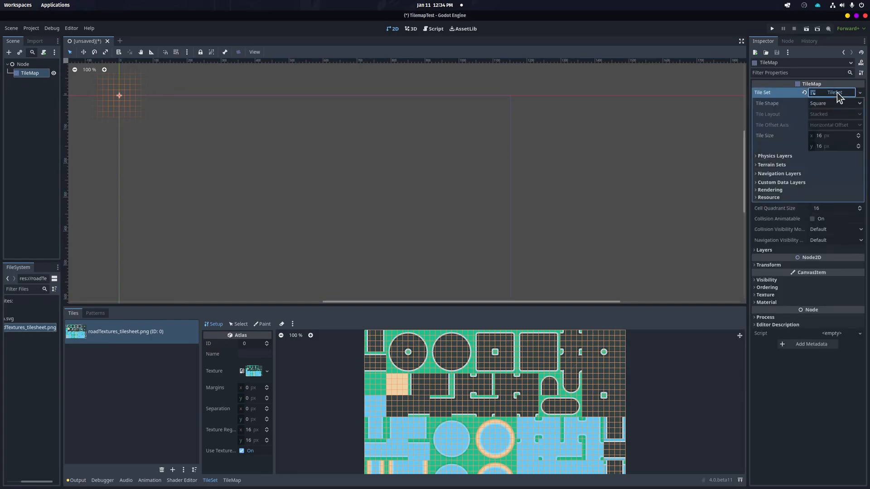
{"action": "left_click", "coordinate": [821, 137]}
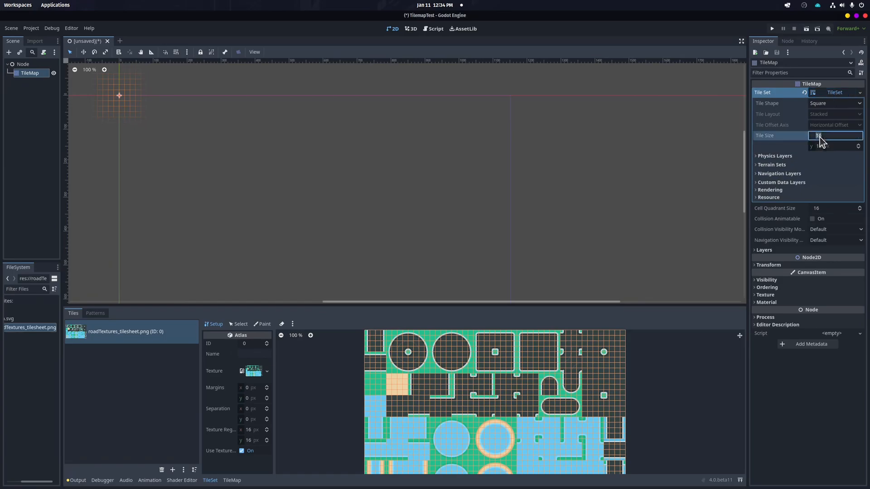
{"action": "type", "text": "64"}
{"action": "key", "text": "Return"}
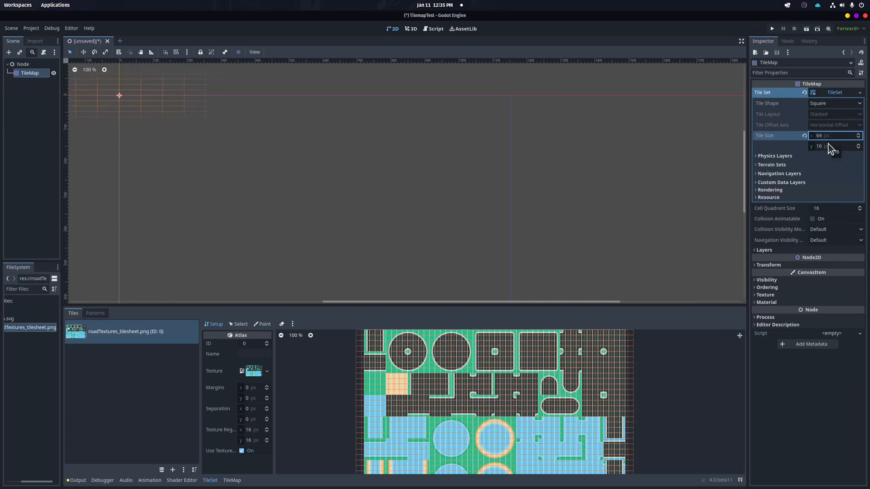
{"action": "left_click", "coordinate": [827, 146]}
{"action": "type", "text": "64"}
{"action": "key", "text": "Return"}
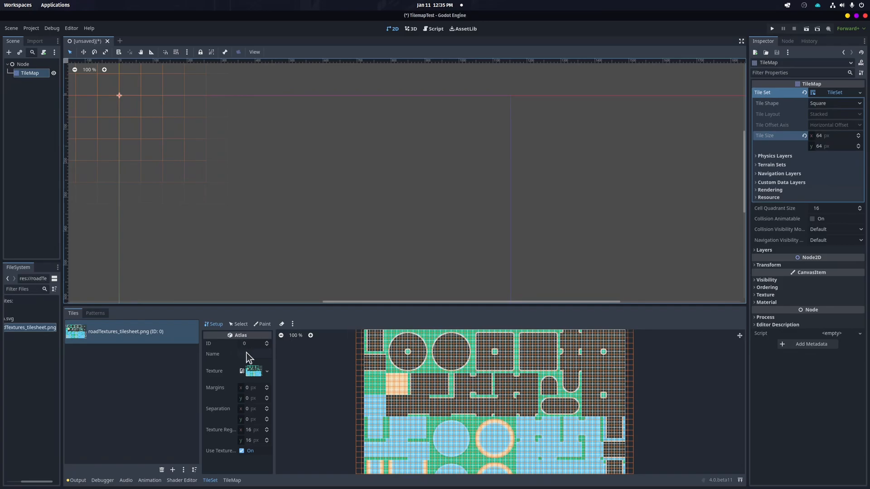
{"action": "left_click", "coordinate": [215, 324]}
{"action": "left_click", "coordinate": [238, 324]}
{"action": "left_click", "coordinate": [221, 325]}
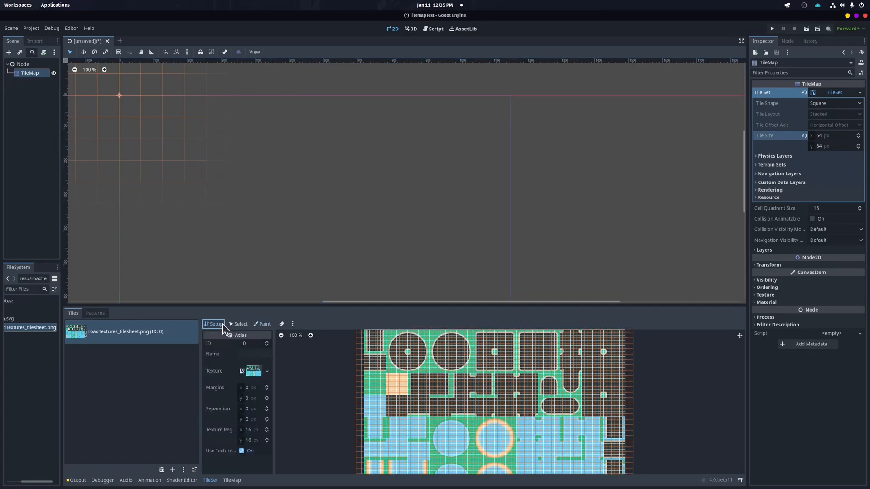
{"action": "left_click", "coordinate": [210, 481]}
{"action": "left_click", "coordinate": [209, 480]}
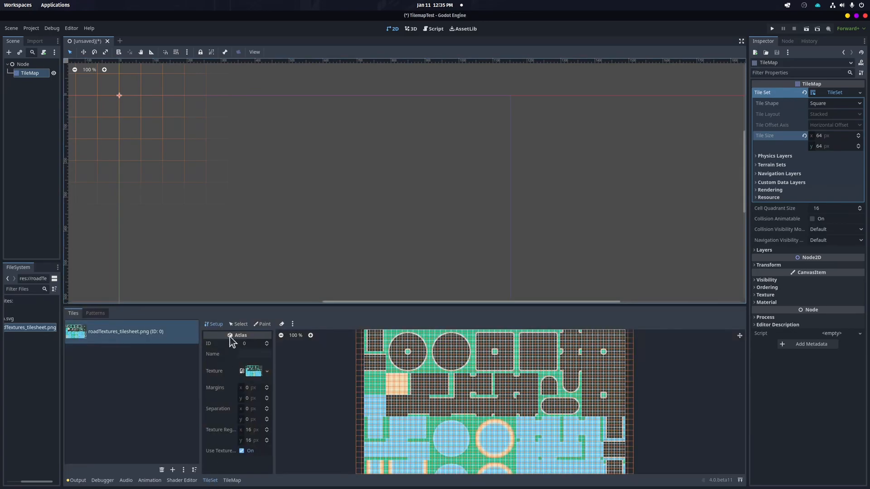
{"action": "left_click", "coordinate": [215, 325]}
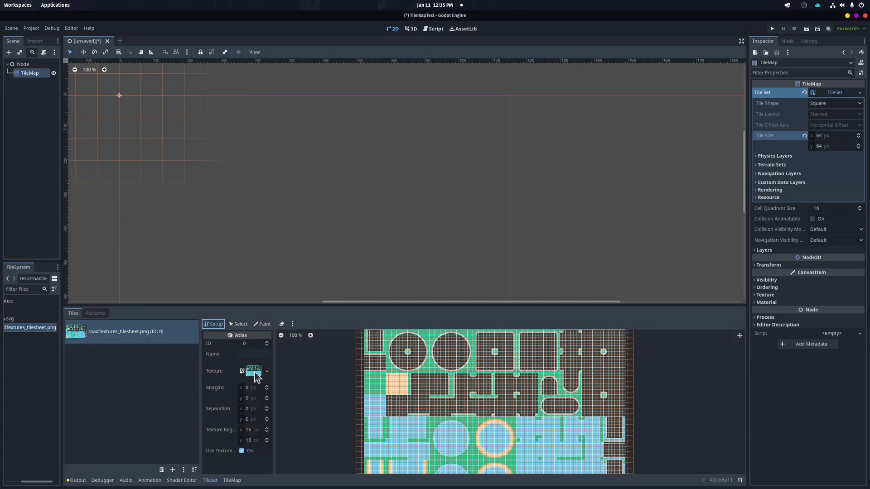
Set the atlas source's texture region size to 64 by 64 px
{"action": "left_click_drag", "start_coordinate": [275, 408], "coordinate": [314, 405]}
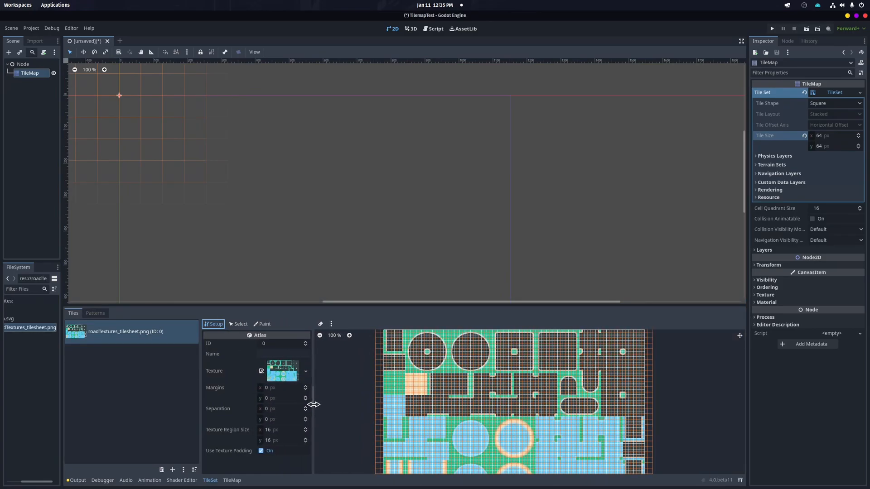
{"action": "left_click", "coordinate": [270, 430]}
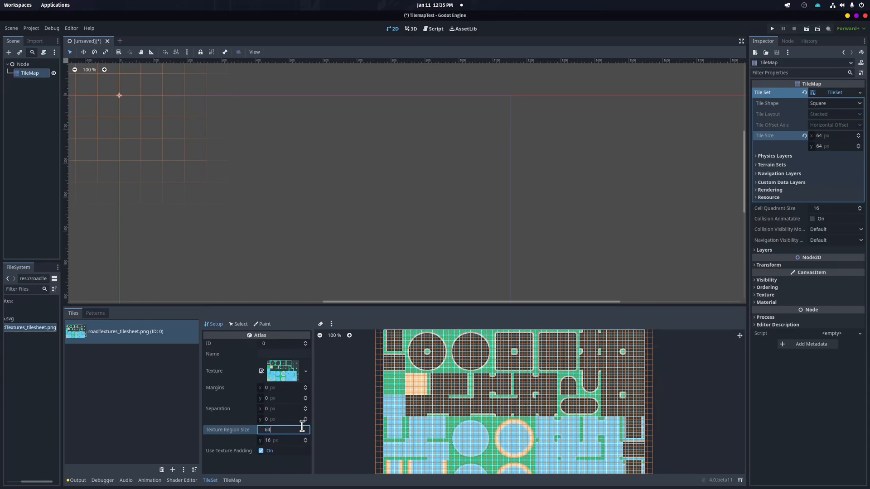
{"action": "key", "text": "Return"}
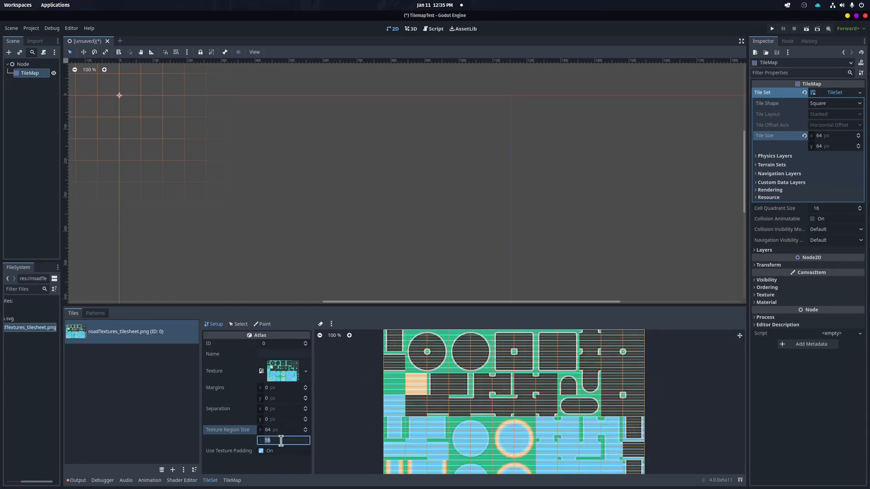
{"action": "left_click", "coordinate": [281, 441]}
{"action": "type", "text": "64"}
{"action": "key", "text": "Return"}
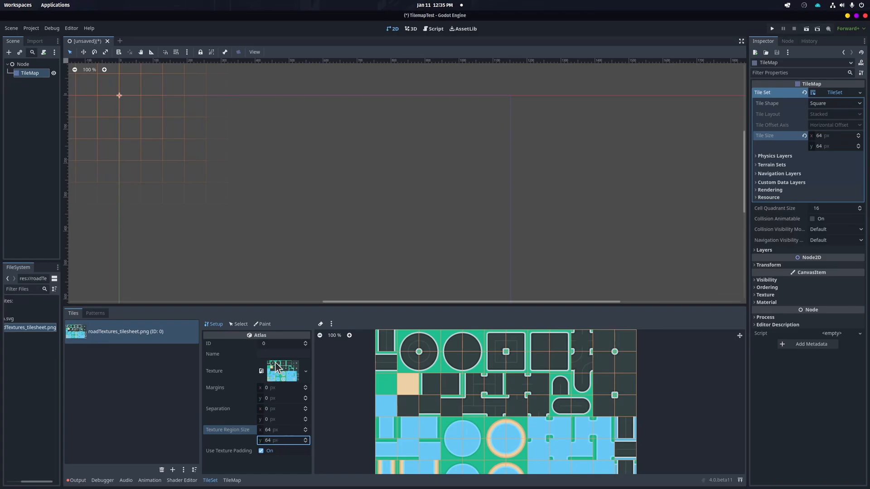
Paint a vertical road strip about three tiles long on the TileMap using the straight road tile
{"action": "left_click_drag", "start_coordinate": [312, 362], "coordinate": [303, 362]}
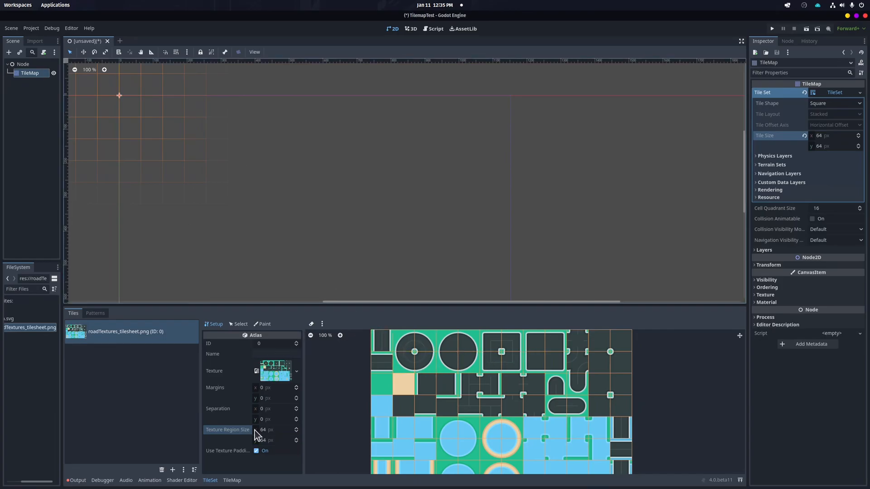
{"action": "left_click", "coordinate": [233, 481]}
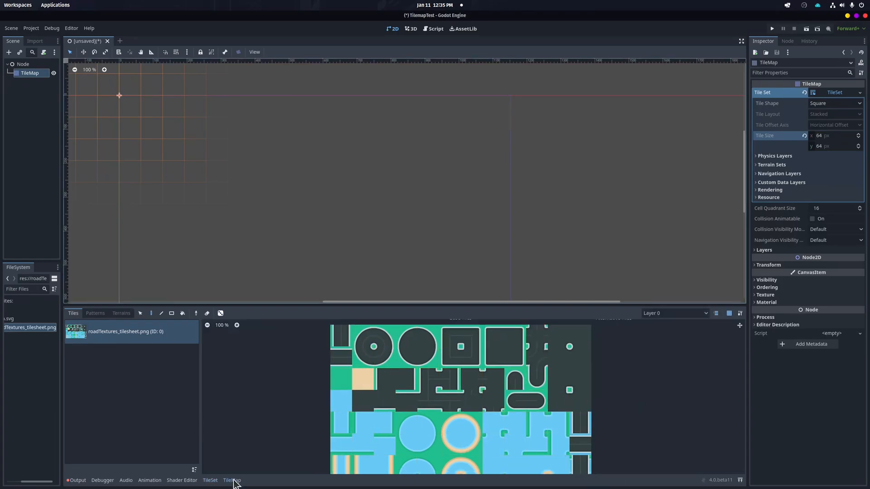
{"action": "left_click", "coordinate": [343, 337]}
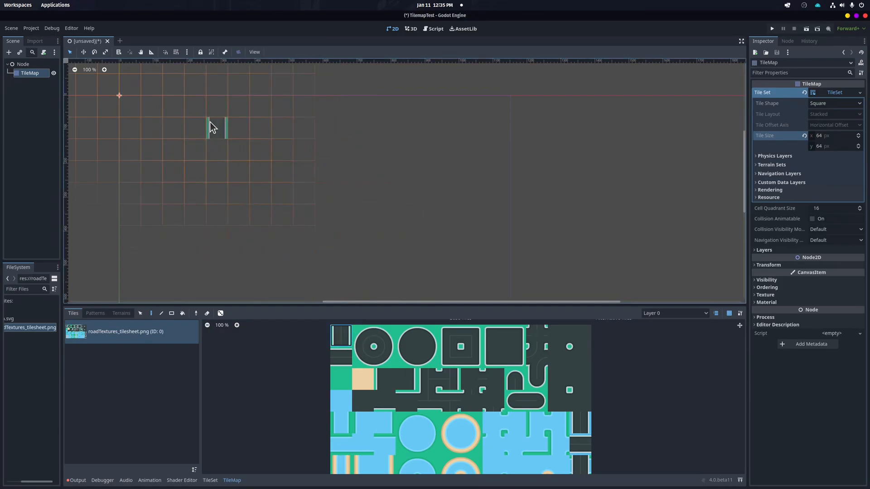
{"action": "left_click_drag", "start_coordinate": [211, 127], "coordinate": [217, 177]}
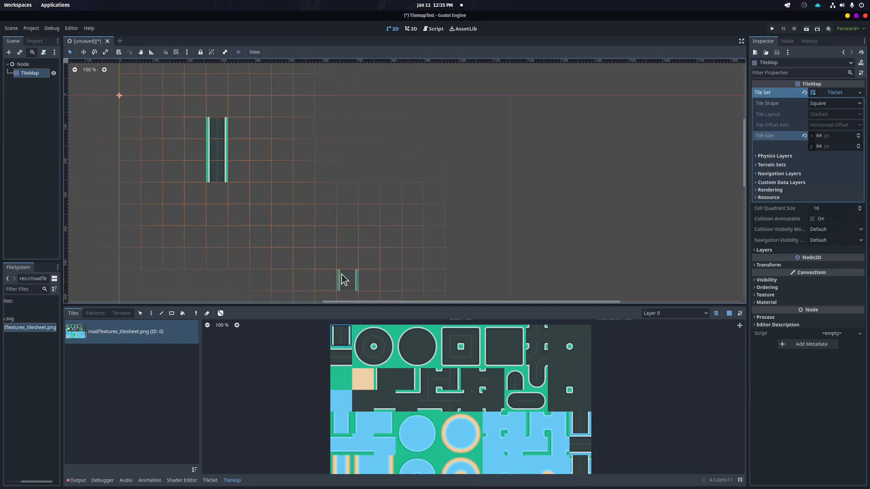
Continue the road with a corner tile, a horizontal stretch, another corner and a vertical tile turning upward
{"action": "left_click", "coordinate": [364, 358]}
{"action": "left_click", "coordinate": [221, 198]}
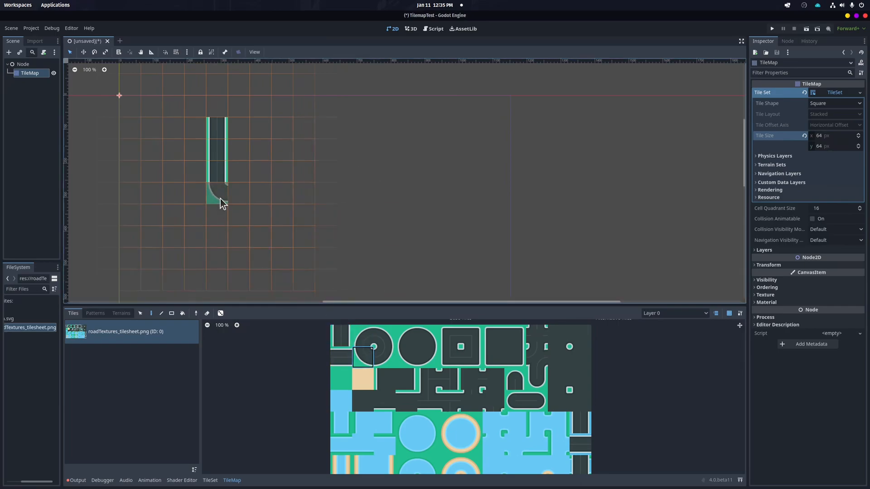
{"action": "left_click", "coordinate": [341, 358]}
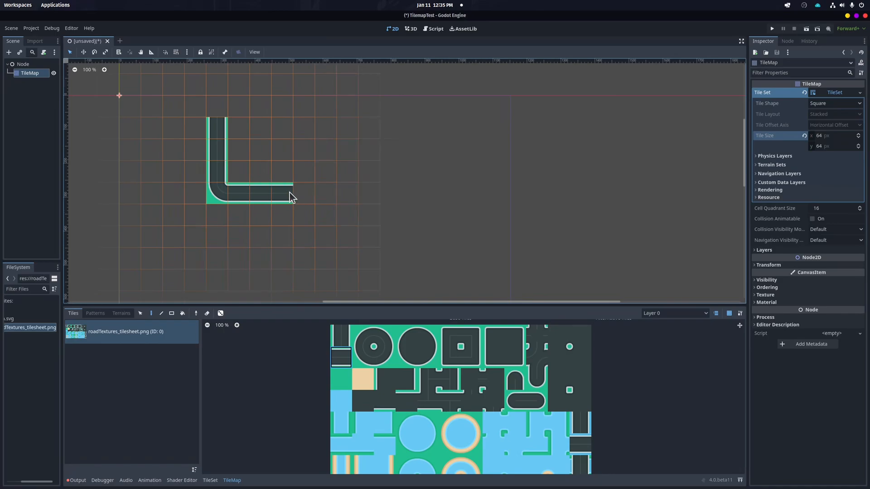
{"action": "left_click", "coordinate": [537, 336]}
{"action": "left_click", "coordinate": [311, 195]}
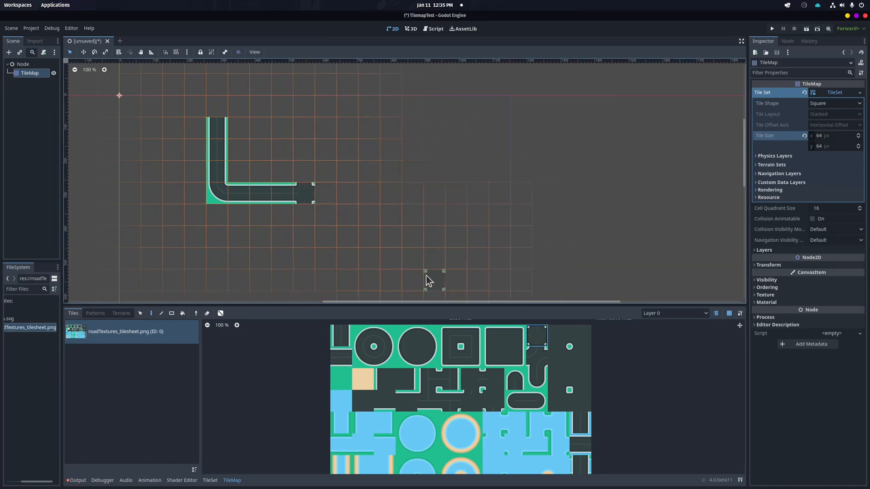
{"action": "left_click", "coordinate": [341, 334]}
{"action": "left_click", "coordinate": [311, 170]}
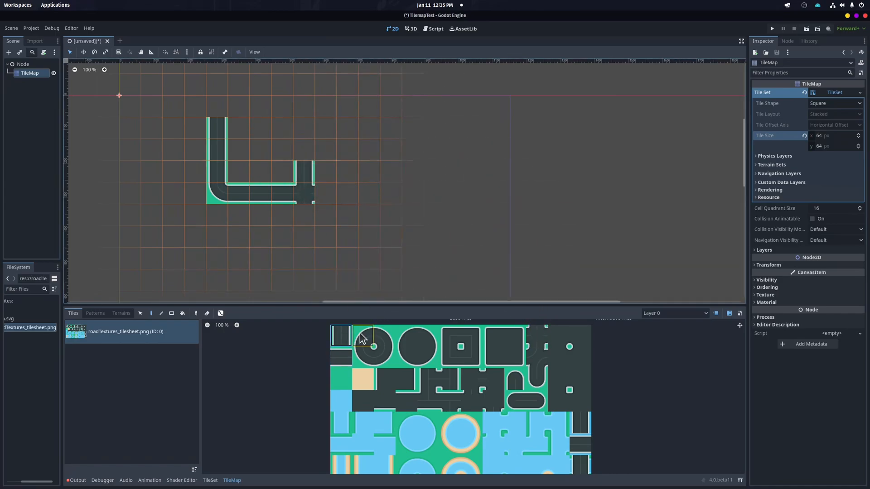
Paint a crossroad tile below the corner and a rounded end tile at the right end of the horizontal road
{"action": "left_click", "coordinate": [311, 217]}
{"action": "left_click", "coordinate": [341, 357]}
{"action": "left_click", "coordinate": [323, 195]}
{"action": "left_click", "coordinate": [385, 336]}
{"action": "left_click", "coordinate": [348, 193]}
{"action": "left_click", "coordinate": [347, 193]}
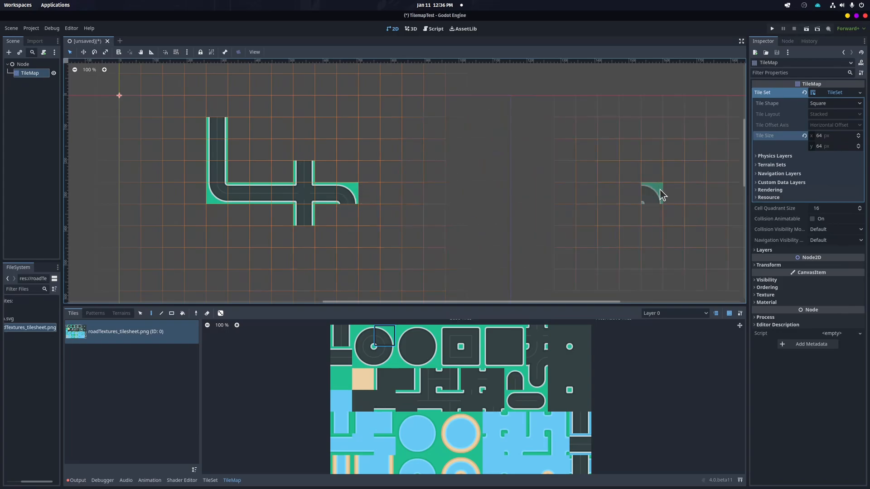
Delete the roadTextures_tilesheet.png atlas source from the TileSet
{"action": "mouse_move", "coordinate": [346, 337]}
{"action": "middle_mouse_down"}
{"action": "mouse_move", "coordinate": [385, 339]}
{"action": "mouse_move", "coordinate": [348, 337]}
{"action": "middle_mouse_up"}
{"action": "left_click", "coordinate": [117, 331]}
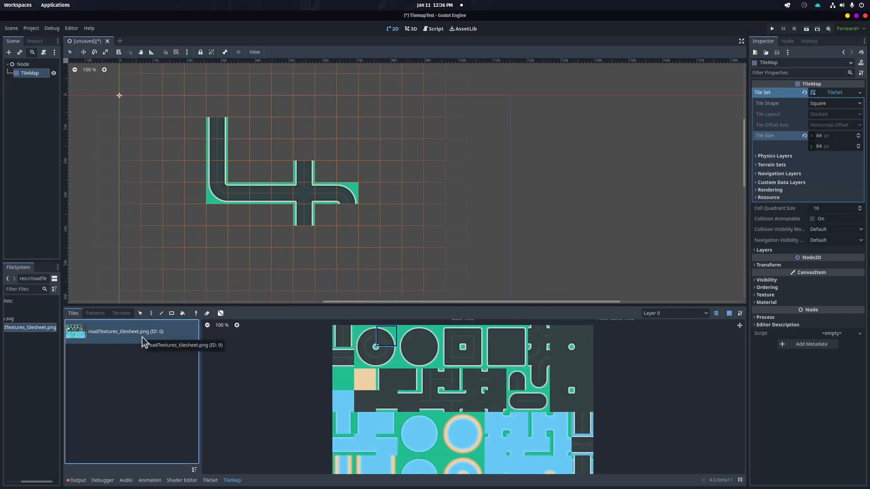
{"action": "scroll", "coordinate": [386, 404], "scroll_direction": "down", "scroll_amount": 4}
{"action": "scroll", "coordinate": [467, 425], "scroll_direction": "up", "scroll_amount": 3}
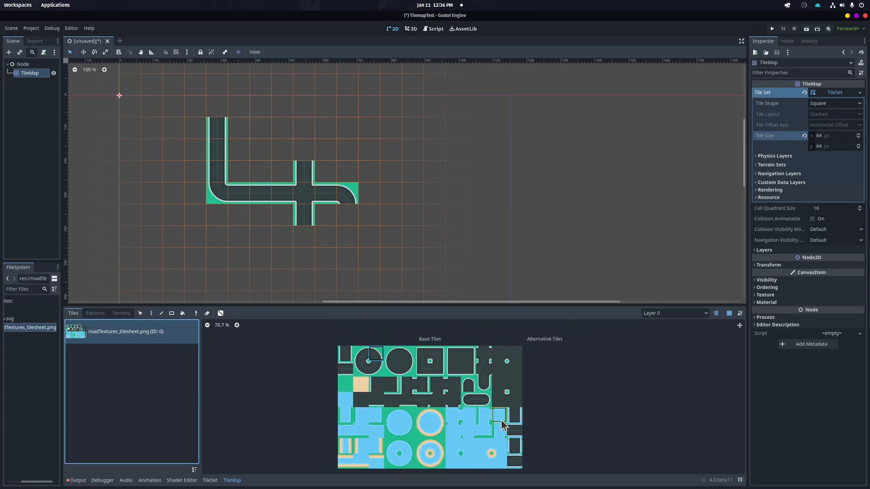
{"action": "scroll", "coordinate": [467, 427], "scroll_direction": "down", "scroll_amount": 1}
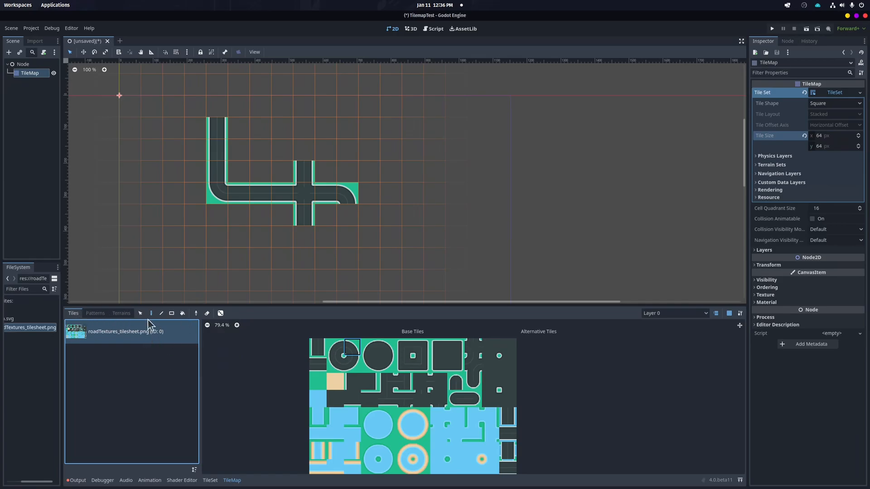
{"action": "left_click", "coordinate": [210, 481]}
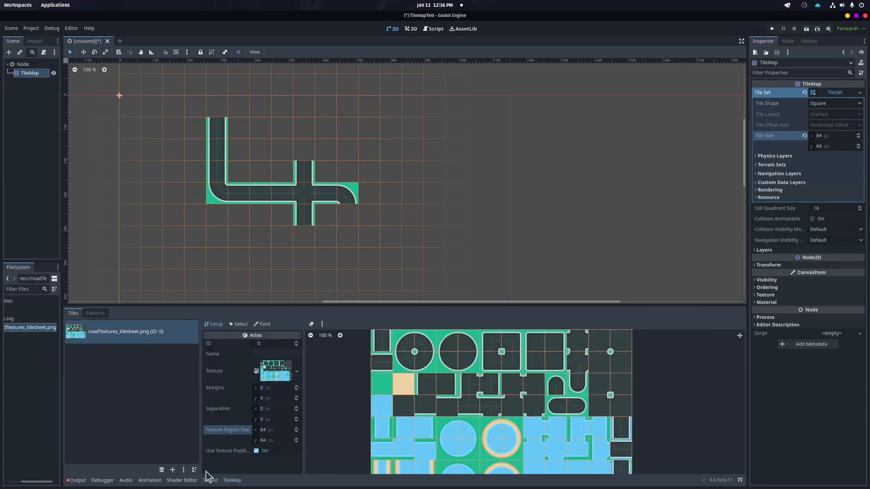
{"action": "left_click", "coordinate": [93, 332]}
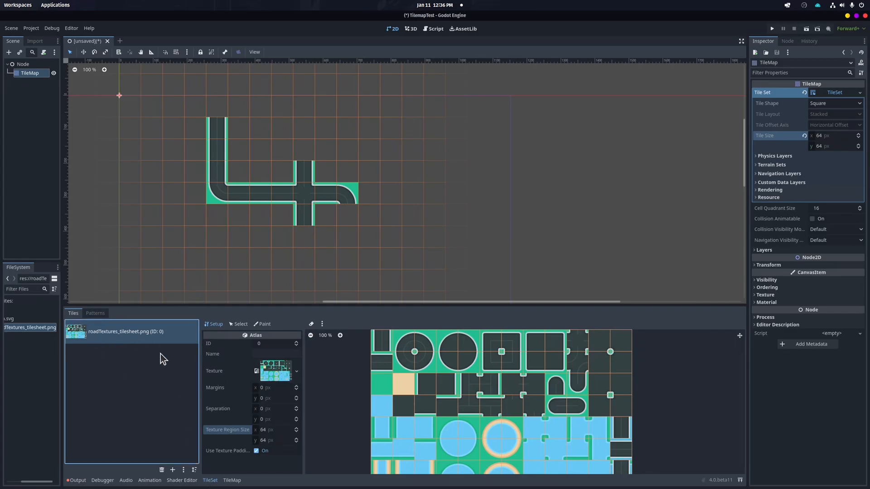
{"action": "left_click", "coordinate": [162, 470]}
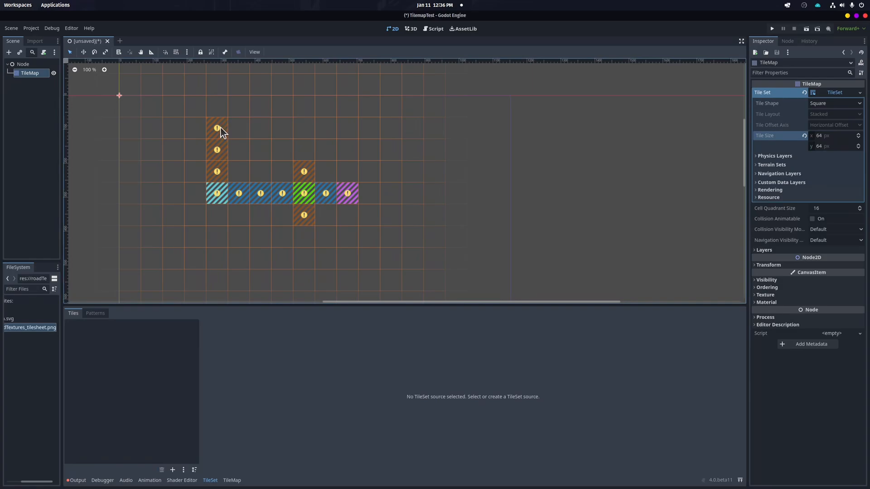
Add roadTextures_tilesheet.png back as a TileSet atlas source, declining automatic tile creation
{"action": "left_click", "coordinate": [231, 482]}
{"action": "mouse_move", "coordinate": [218, 126]}
{"action": "right_mouse_down"}
{"action": "mouse_move", "coordinate": [213, 143]}
{"action": "mouse_move", "coordinate": [295, 199]}
{"action": "mouse_move", "coordinate": [326, 177]}
{"action": "mouse_move", "coordinate": [295, 204]}
{"action": "right_mouse_up"}
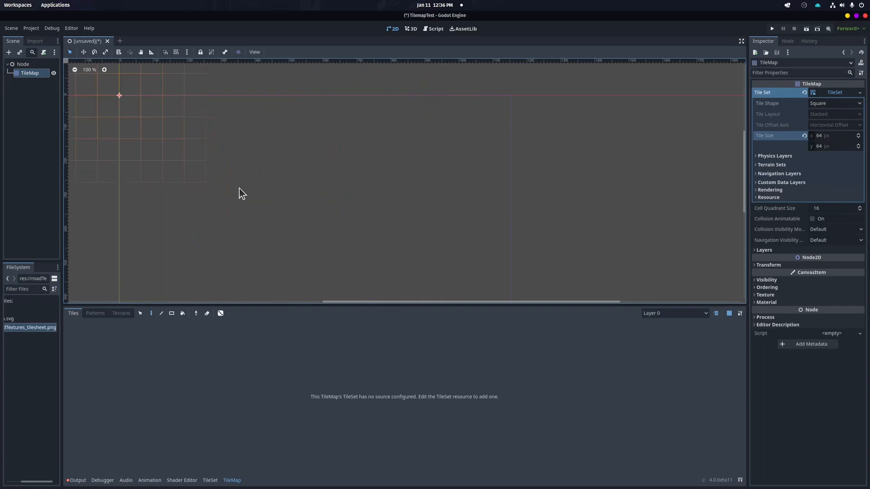
{"action": "left_click", "coordinate": [210, 480]}
{"action": "left_click_drag", "start_coordinate": [17, 328], "coordinate": [133, 353]}
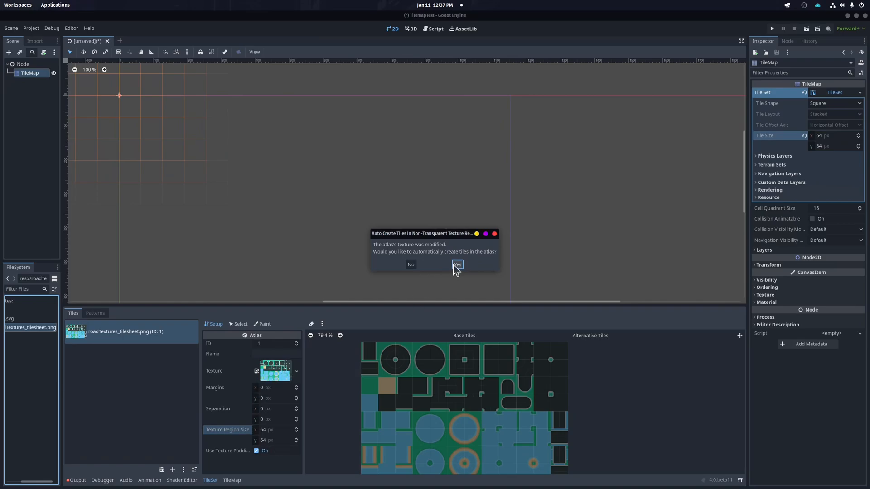
{"action": "left_click", "coordinate": [409, 265]}
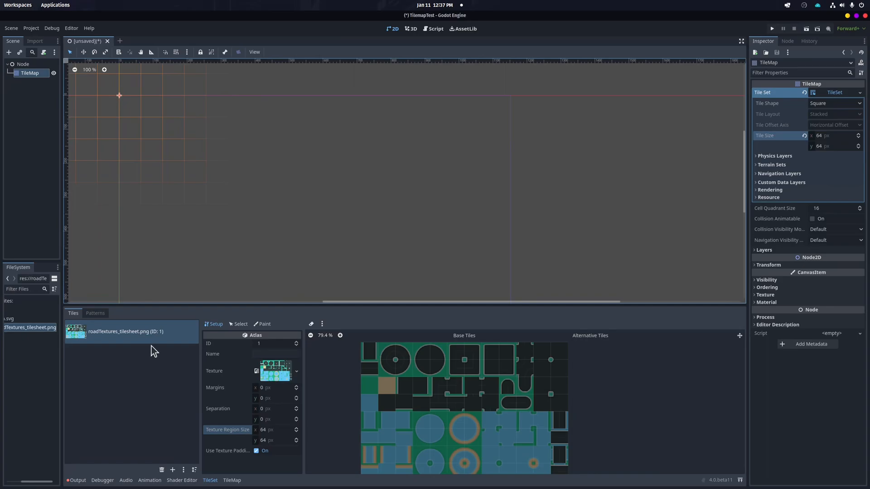
Create individual atlas tiles by picking the road pieces in the tilesheet, deleting one tile created by mistake
{"action": "left_click", "coordinate": [208, 480]}
{"action": "left_click", "coordinate": [208, 480]}
{"action": "left_click", "coordinate": [368, 353]}
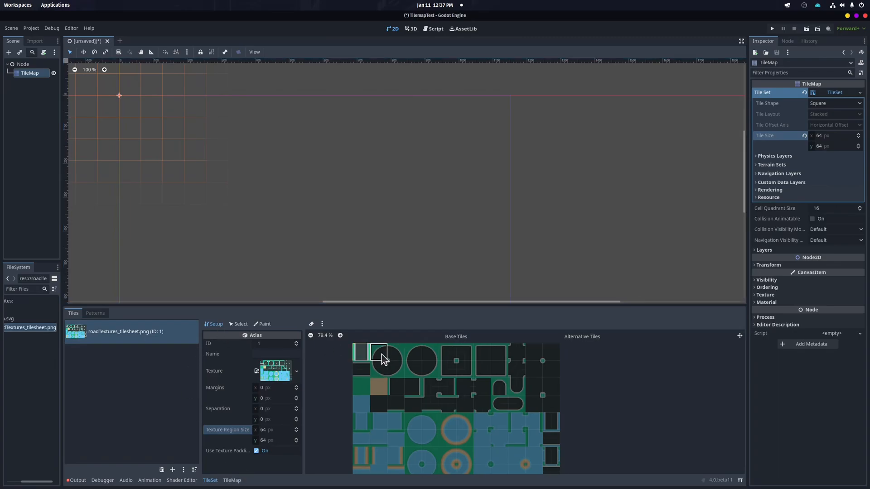
{"action": "left_click", "coordinate": [386, 358]}
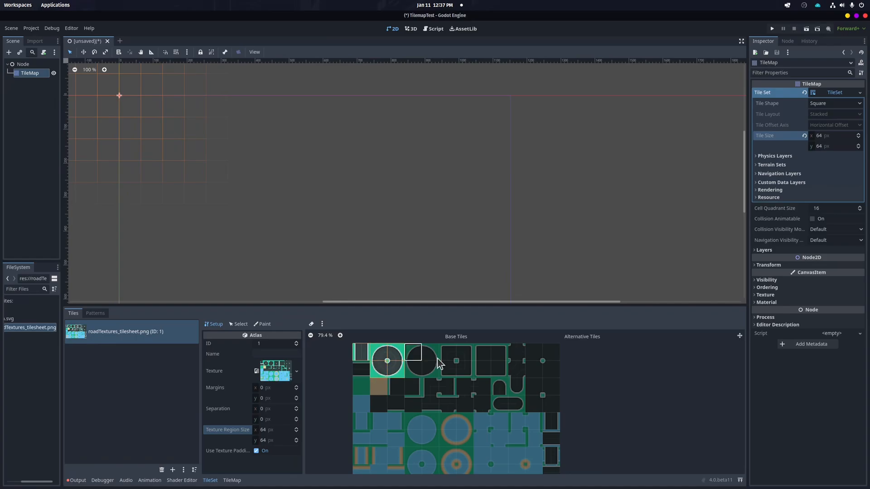
{"action": "left_click", "coordinate": [366, 372]}
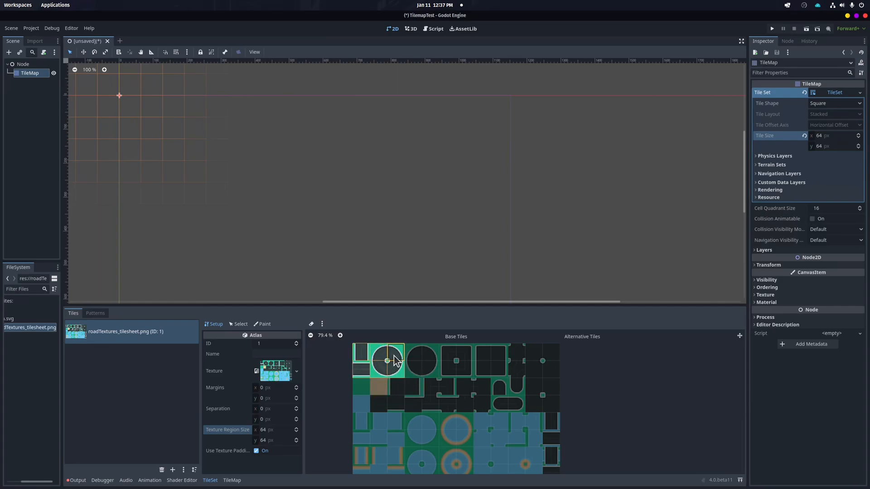
{"action": "left_click", "coordinate": [431, 387]}
{"action": "left_click", "coordinate": [446, 388]}
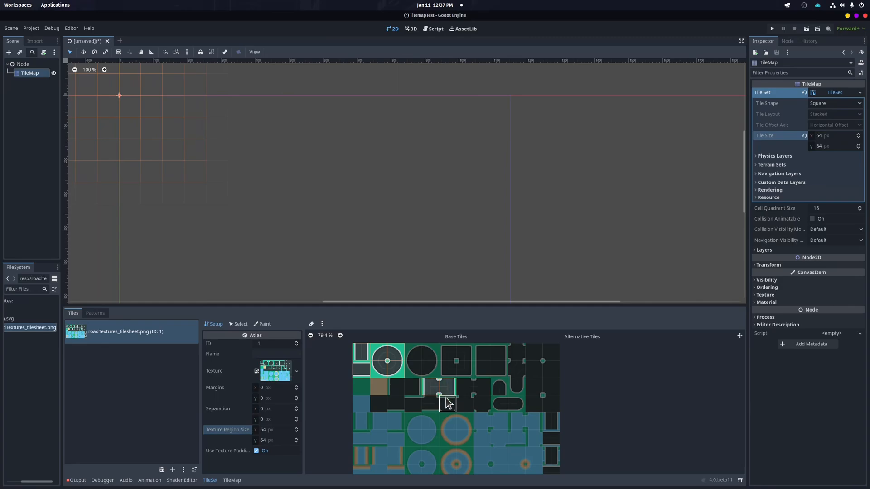
{"action": "left_click", "coordinate": [431, 408]}
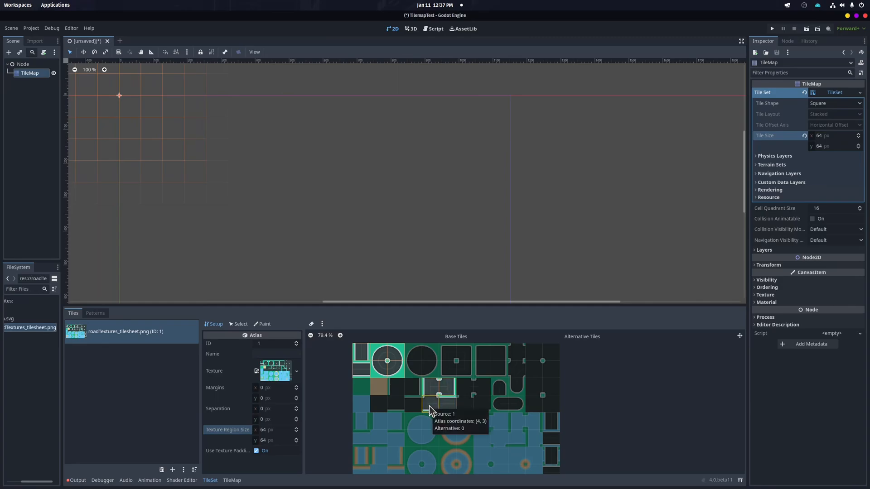
{"action": "left_click", "coordinate": [445, 408]}
{"action": "left_click", "coordinate": [496, 403]}
{"action": "left_click", "coordinate": [518, 406]}
{"action": "left_click", "coordinate": [499, 389]}
{"action": "left_click", "coordinate": [517, 353]}
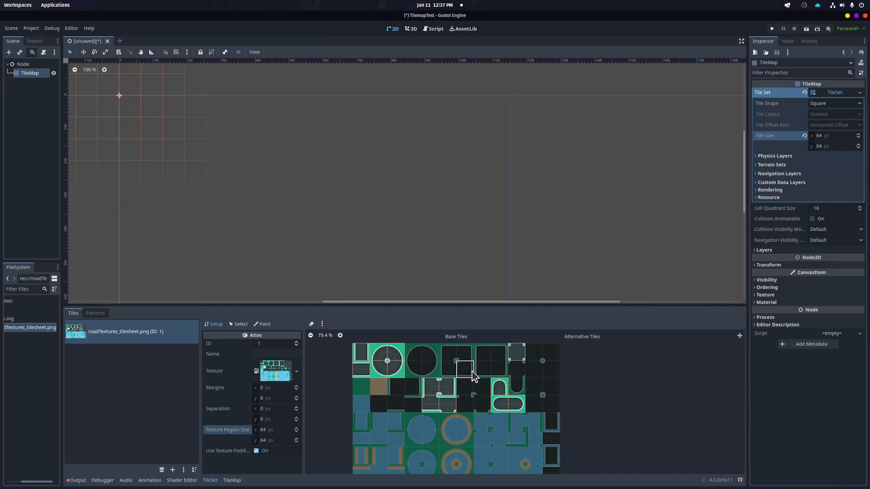
{"action": "left_click", "coordinate": [385, 371]}
{"action": "mouse_move", "coordinate": [411, 354]}
{"action": "left_mouse_down"}
{"action": "mouse_move", "coordinate": [435, 364]}
{"action": "mouse_move", "coordinate": [411, 379]}
{"action": "left_mouse_up"}
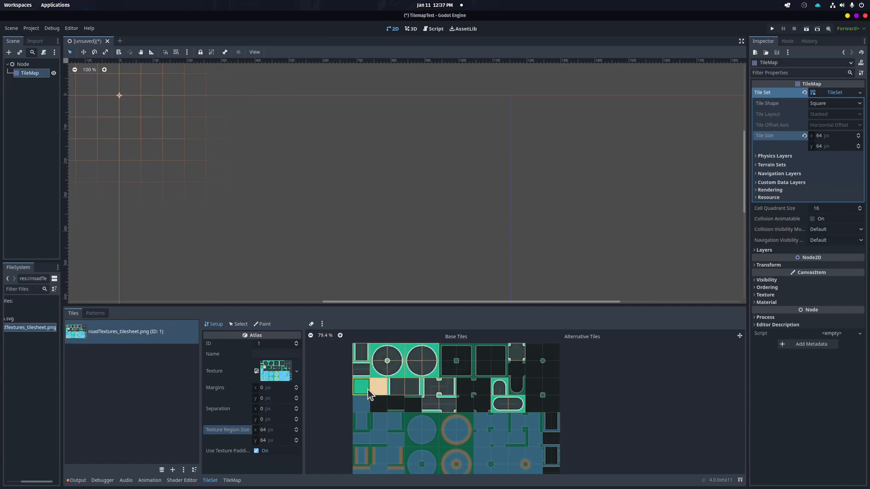
{"action": "left_click", "coordinate": [383, 384]}
{"action": "right_click", "coordinate": [412, 358]}
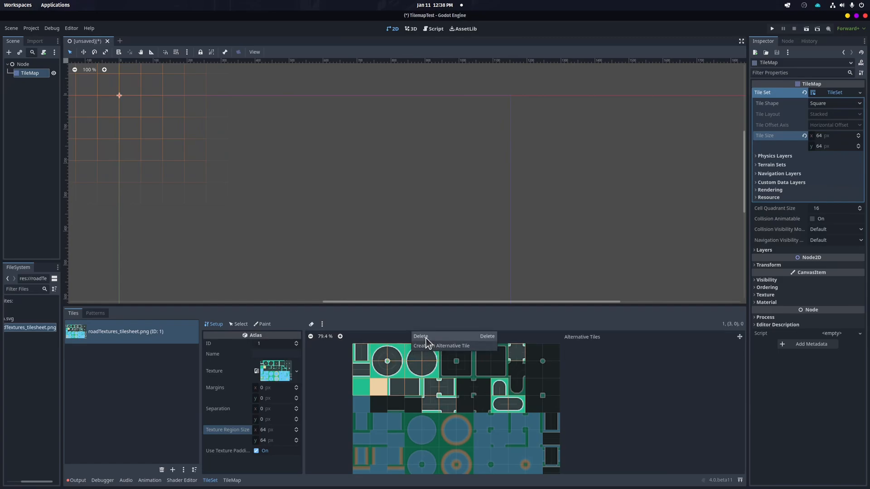
{"action": "left_click", "coordinate": [426, 338]}
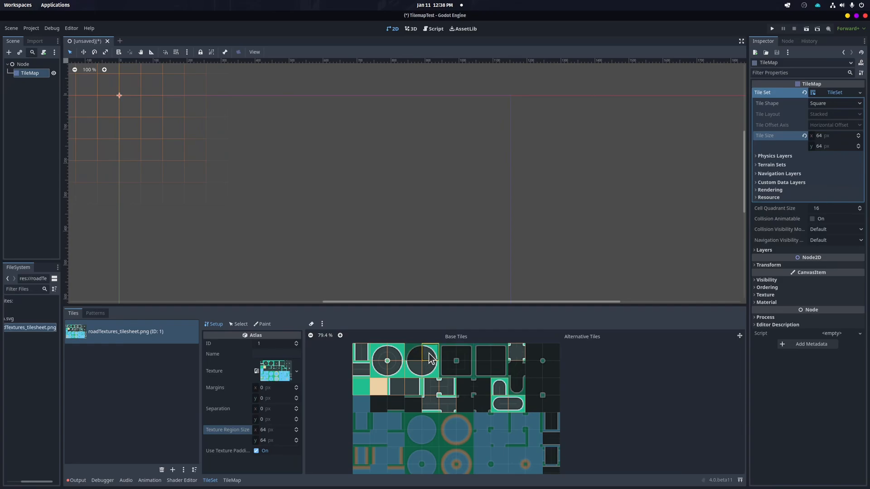
Delete the TileMap node, undo the deletion and reselect the TileMap
{"action": "key", "text": "Delete"}
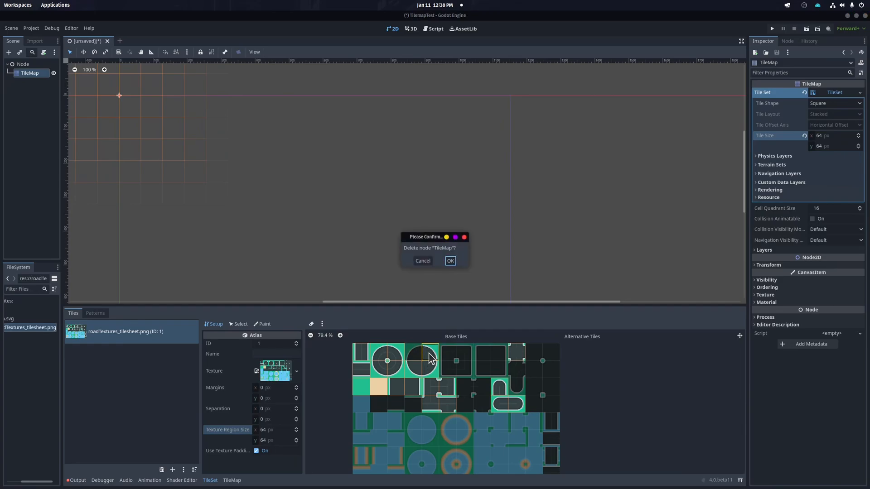
{"action": "left_click", "coordinate": [450, 262]}
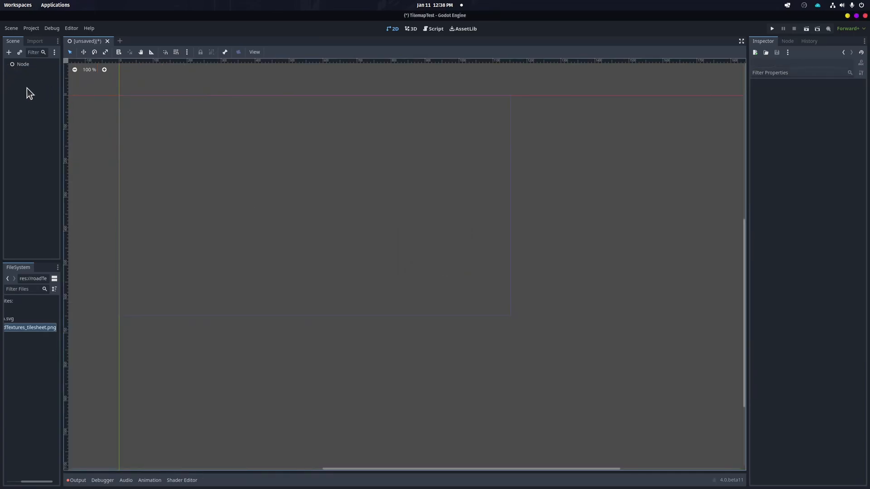
{"action": "left_click_drag", "start_coordinate": [61, 86], "coordinate": [91, 88]}
{"action": "key", "text": "ctrl+z"}
{"action": "left_click", "coordinate": [33, 72]}
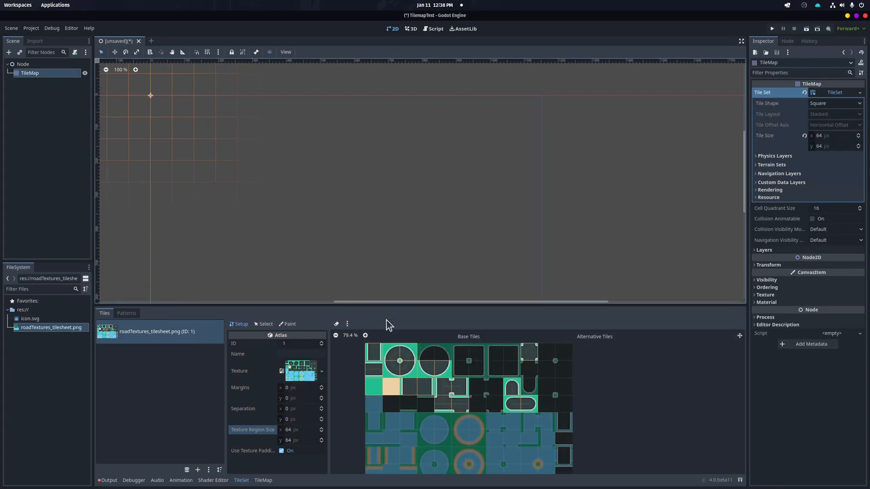
Select unwanted tiles in the atlas and delete them, including a row of small tiles and the second round tile
{"action": "left_click", "coordinate": [264, 325]}
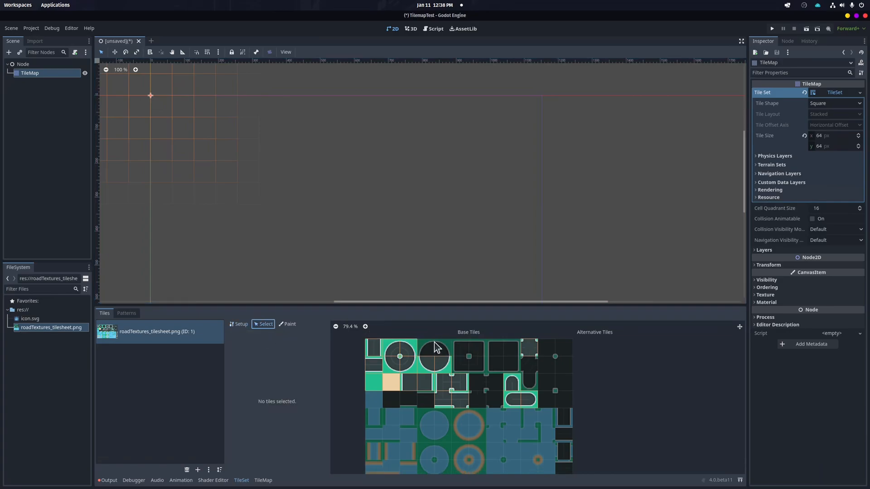
{"action": "left_click_drag", "start_coordinate": [434, 365], "coordinate": [429, 388]}
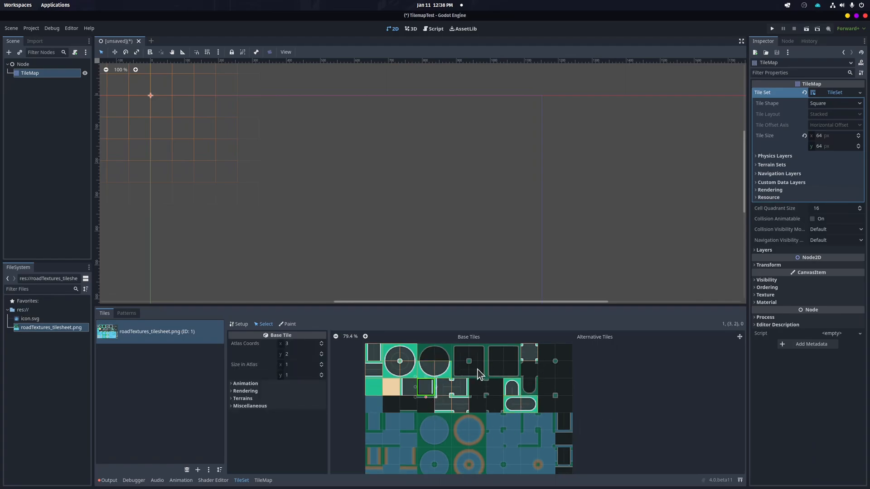
{"action": "left_click_drag", "start_coordinate": [377, 387], "coordinate": [410, 388]}
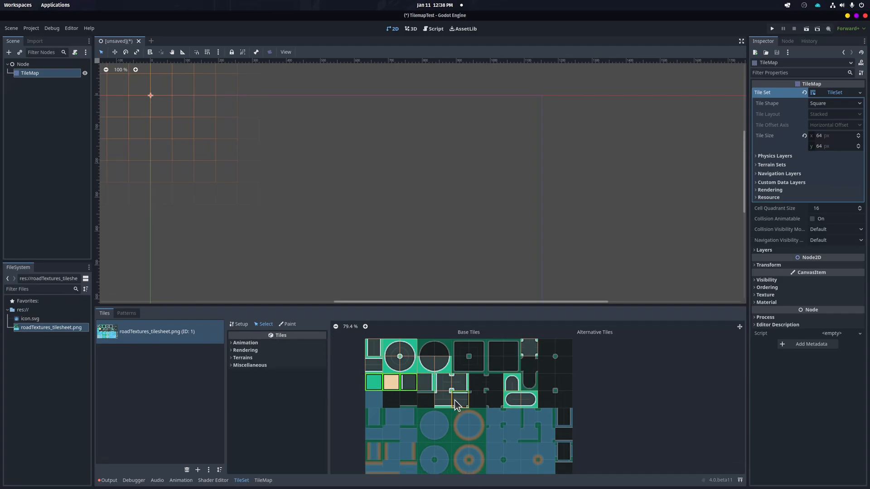
{"action": "left_click", "coordinate": [426, 385]}
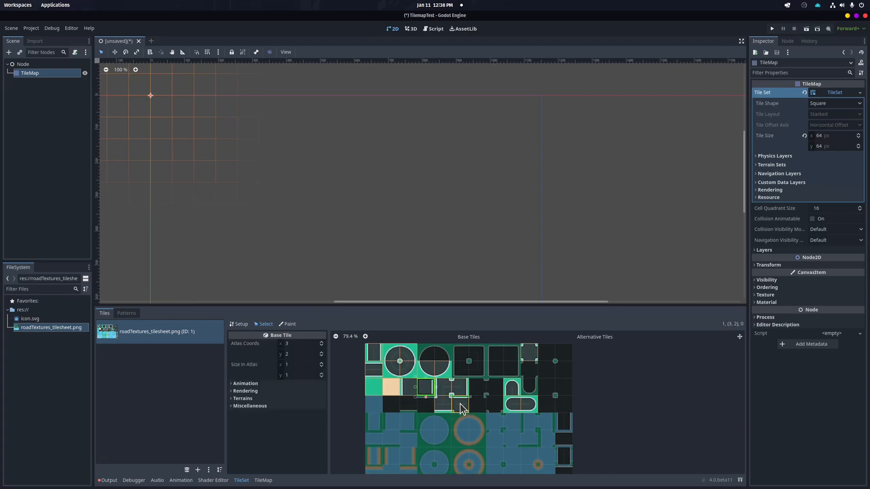
{"action": "left_click_drag", "start_coordinate": [412, 391], "coordinate": [412, 391], "text": "shift"}
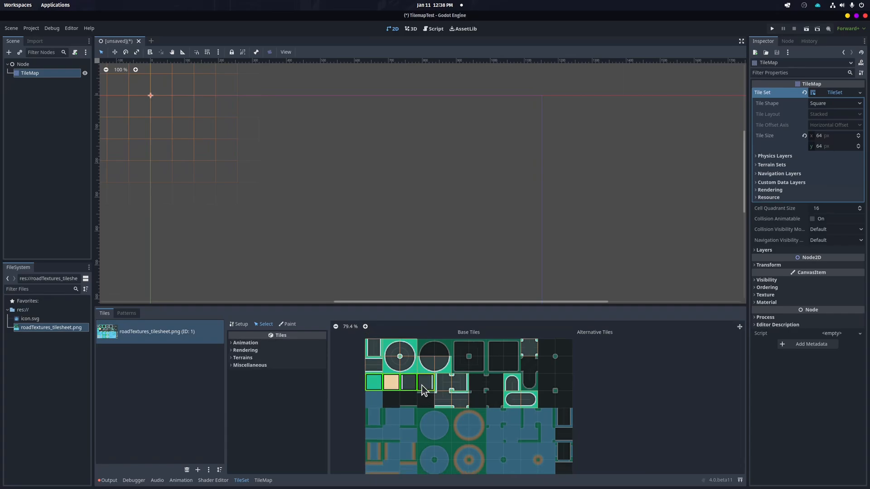
{"action": "right_click", "coordinate": [383, 381]}
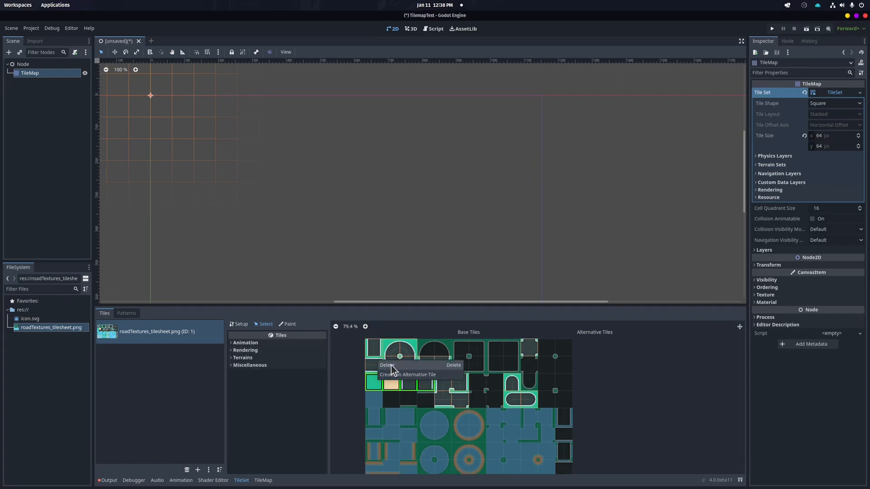
{"action": "left_click", "coordinate": [391, 365]}
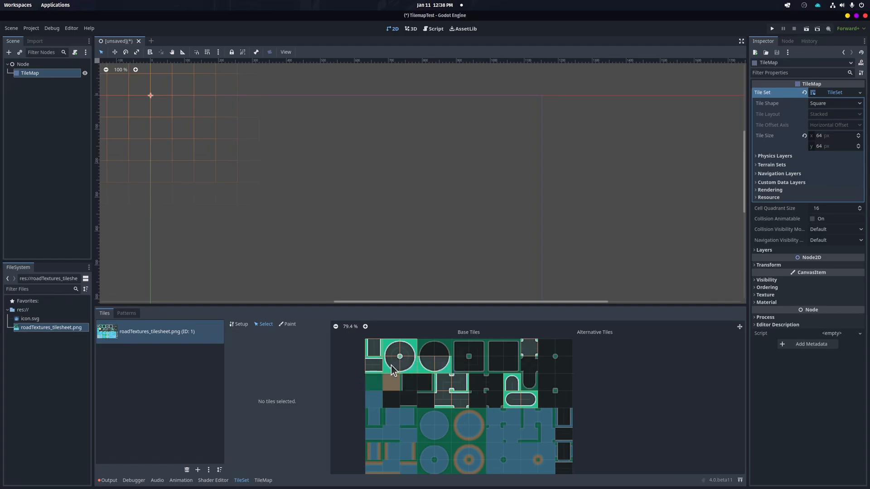
{"action": "left_click", "coordinate": [442, 366]}
{"action": "right_click", "coordinate": [433, 369]}
{"action": "left_click", "coordinate": [440, 348]}
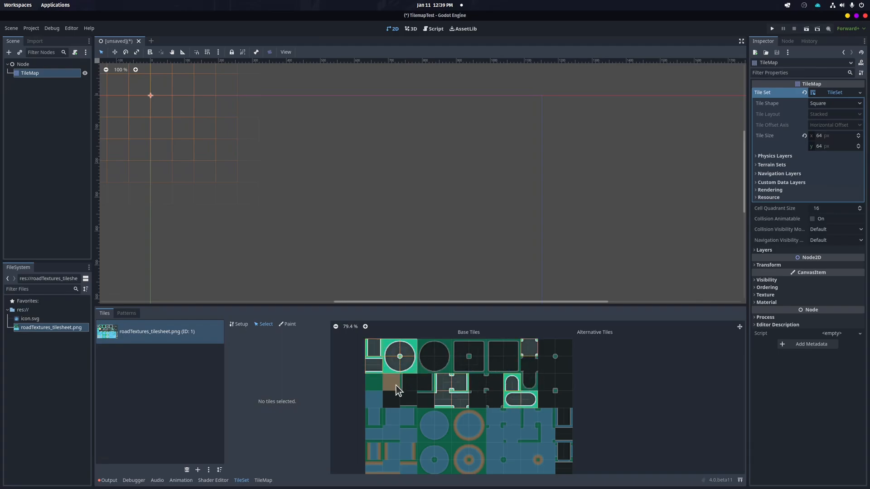
Choose Terrains as the atlas paint property and open the Terrain Set list
{"action": "left_click", "coordinate": [241, 325]}
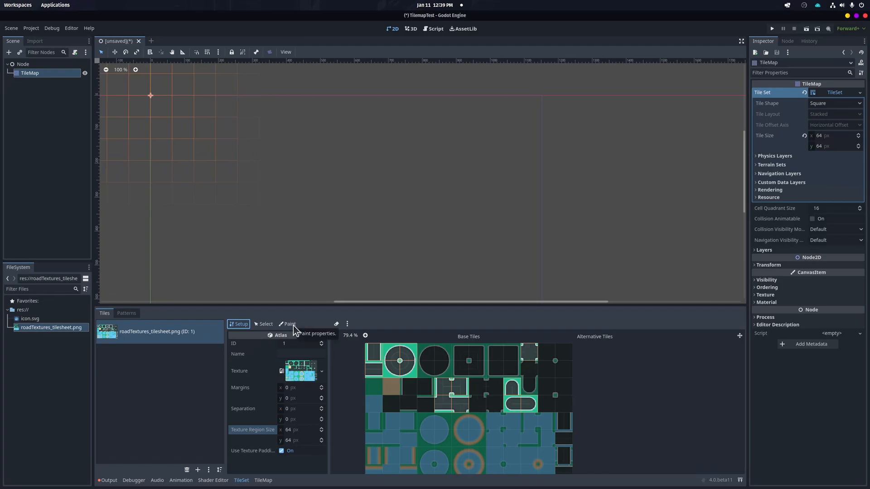
{"action": "left_click_drag", "start_coordinate": [265, 309], "coordinate": [265, 319]}
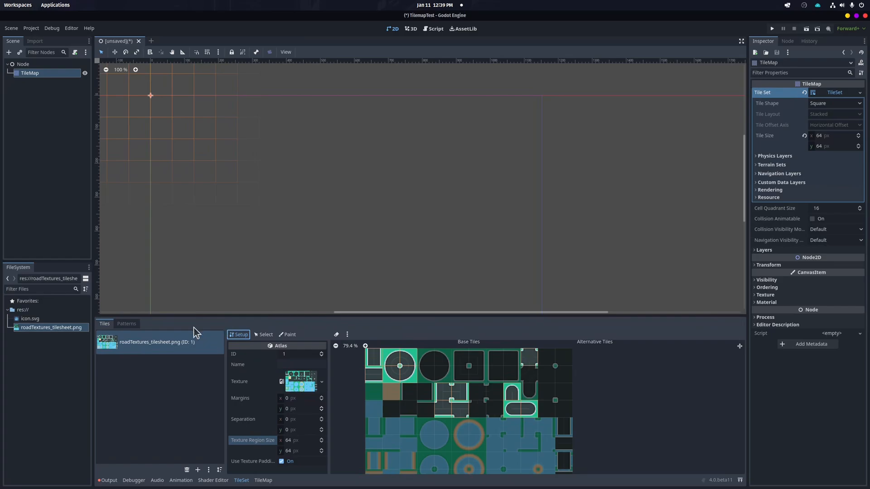
{"action": "left_click", "coordinate": [290, 336]}
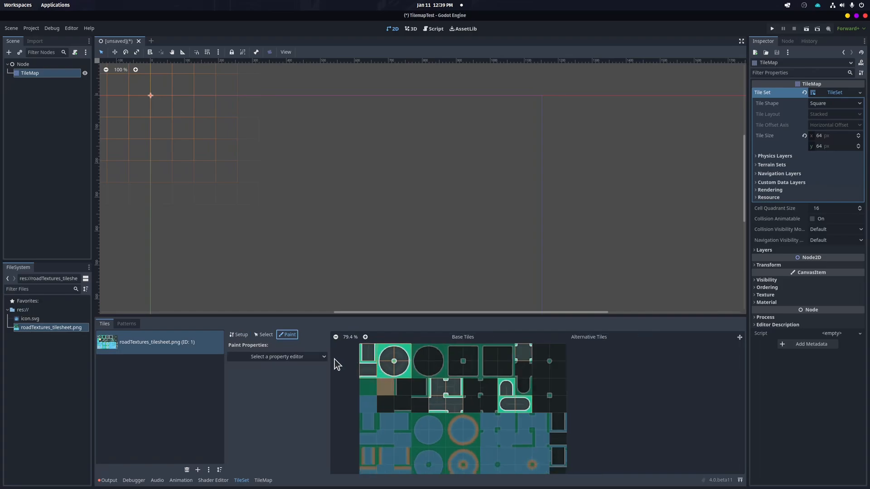
{"action": "left_click", "coordinate": [295, 357]}
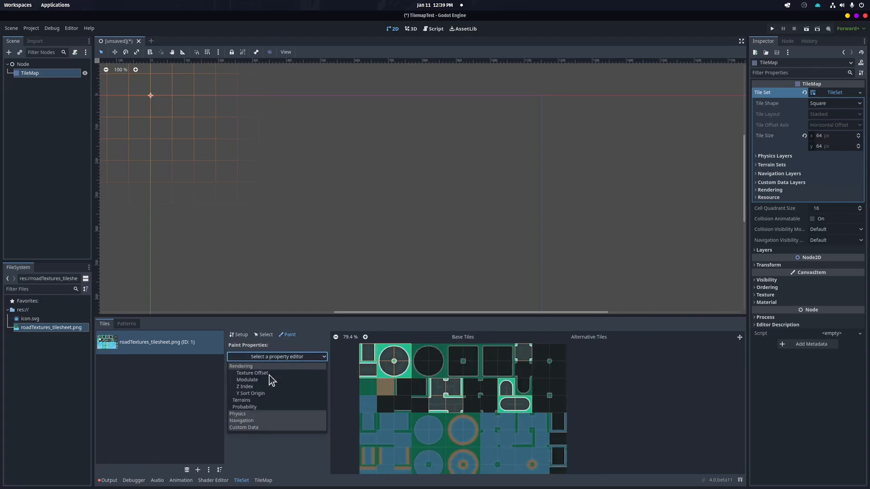
{"action": "left_click", "coordinate": [244, 401]}
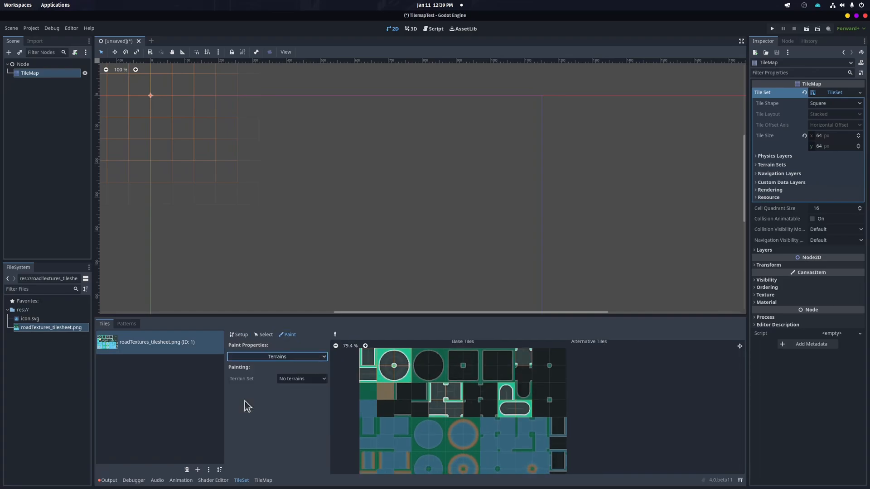
{"action": "left_click", "coordinate": [316, 383]}
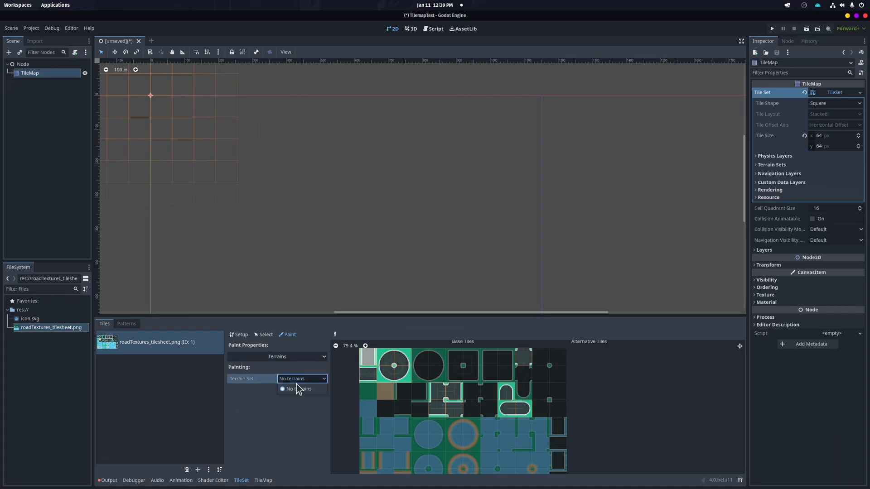
Open the TileSet for editing and add a new terrain set under Terrain Sets
{"action": "left_click", "coordinate": [297, 389]}
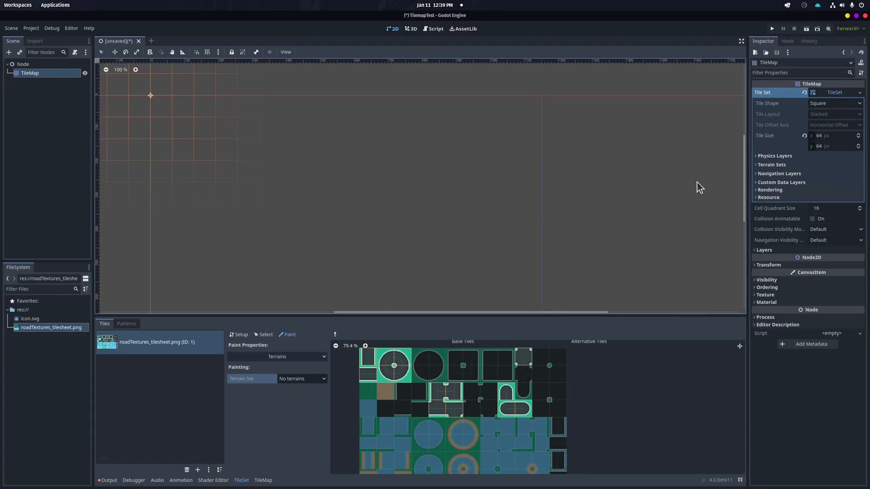
{"action": "left_click", "coordinate": [859, 93]}
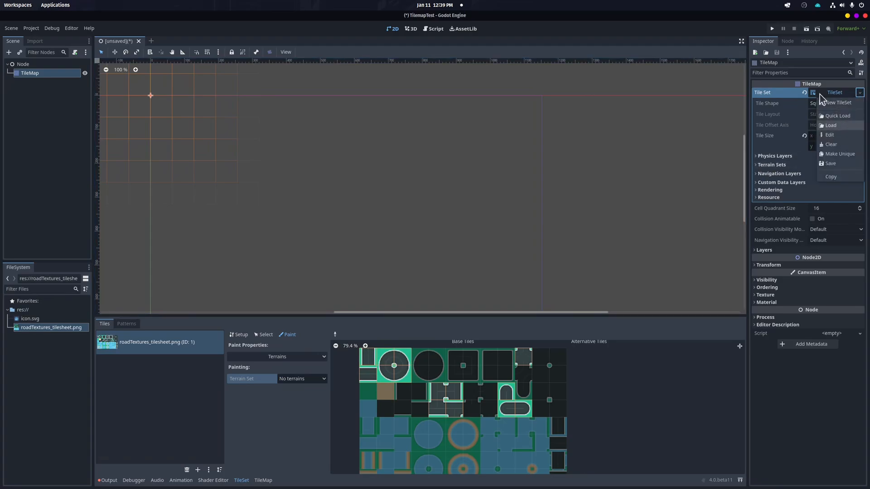
{"action": "left_click", "coordinate": [830, 134]}
{"action": "left_click", "coordinate": [844, 52]}
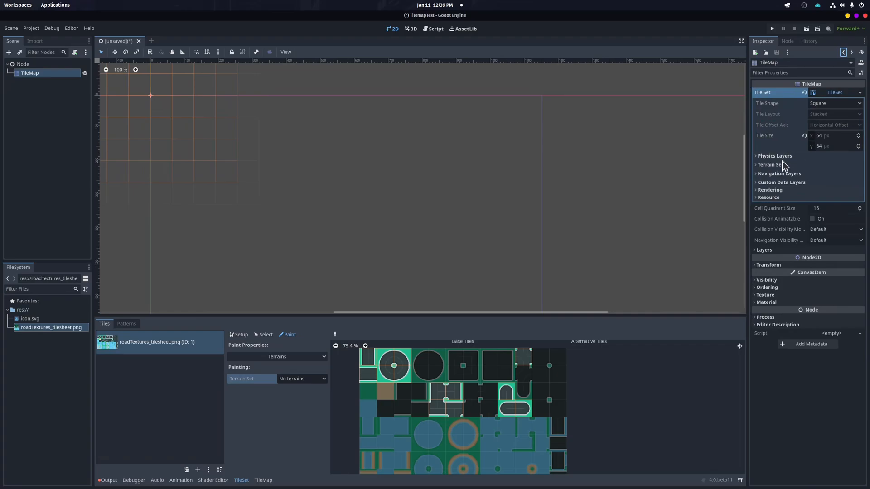
{"action": "left_click", "coordinate": [755, 165]}
{"action": "left_click", "coordinate": [756, 156]}
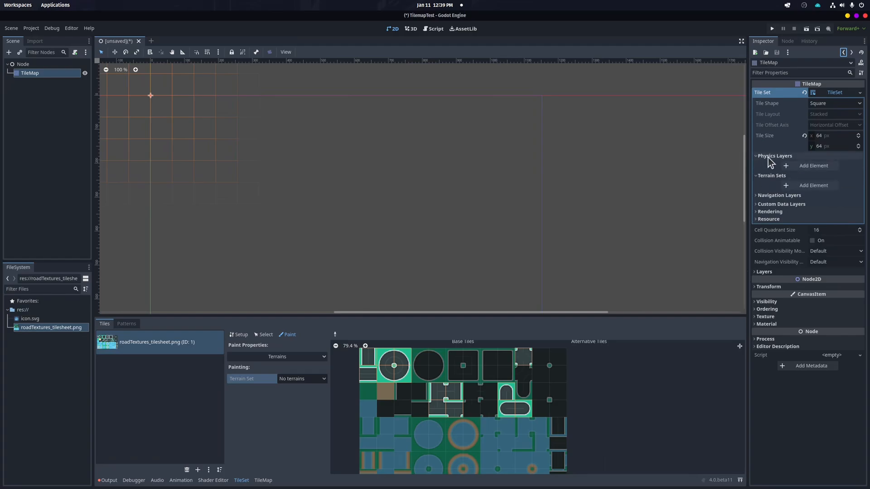
{"action": "left_click", "coordinate": [756, 157]}
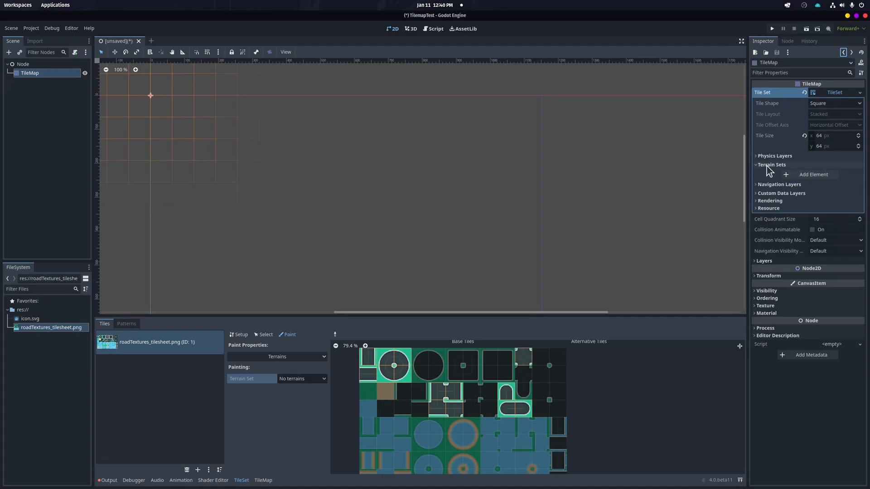
{"action": "left_click", "coordinate": [757, 165]}
{"action": "left_click", "coordinate": [755, 165]}
{"action": "left_click", "coordinate": [793, 175]}
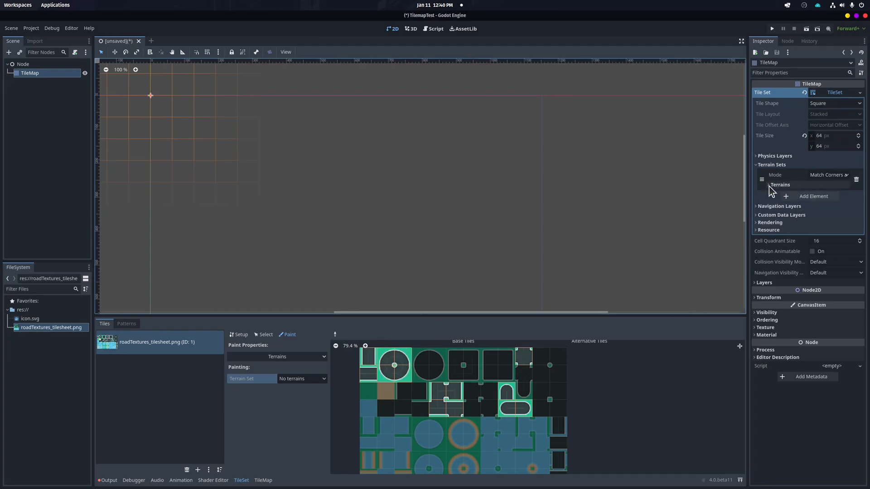
Add a terrain to the terrain set and name it Road
{"action": "left_click", "coordinate": [768, 186]}
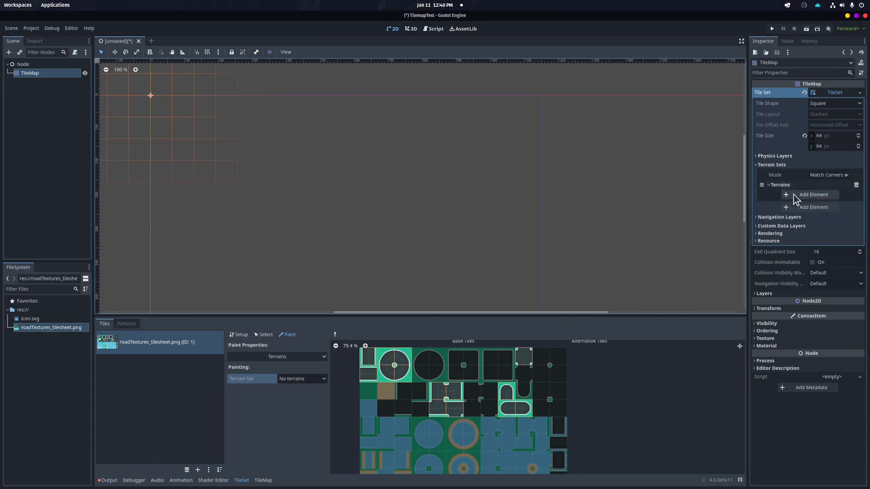
{"action": "left_click", "coordinate": [788, 195]}
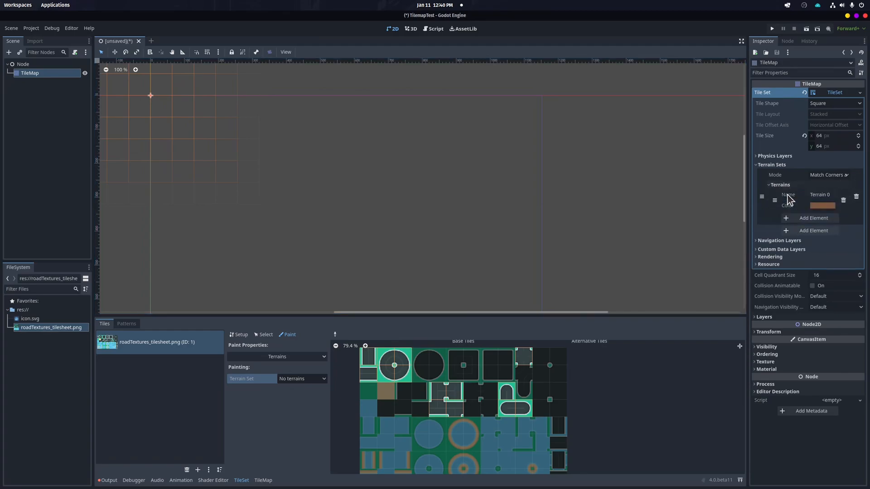
{"action": "left_click", "coordinate": [831, 196]}
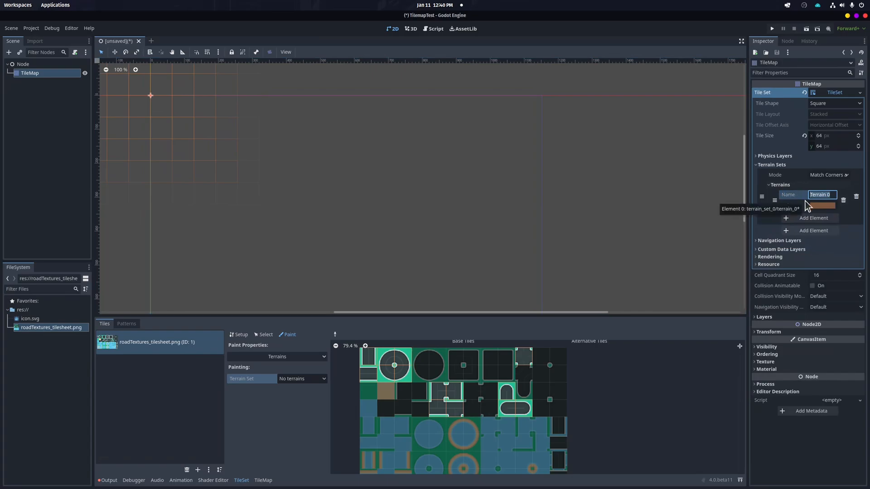
Set the Road terrain's colour to a bright pink-red, f7005f
{"action": "left_click", "coordinate": [821, 205]}
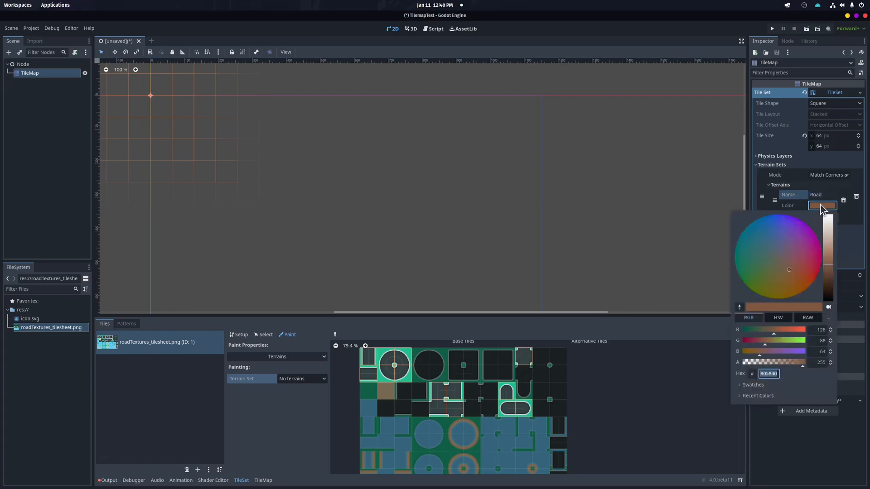
{"action": "left_click", "coordinate": [821, 256]}
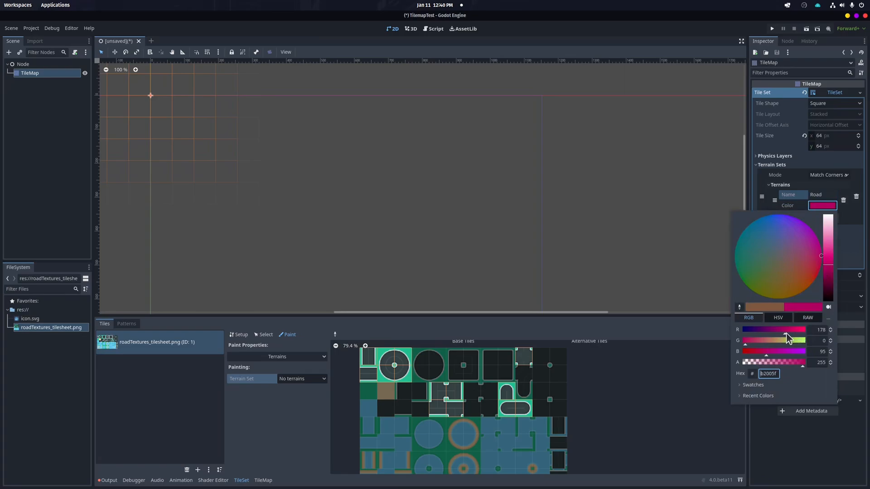
{"action": "left_click", "coordinate": [801, 330]}
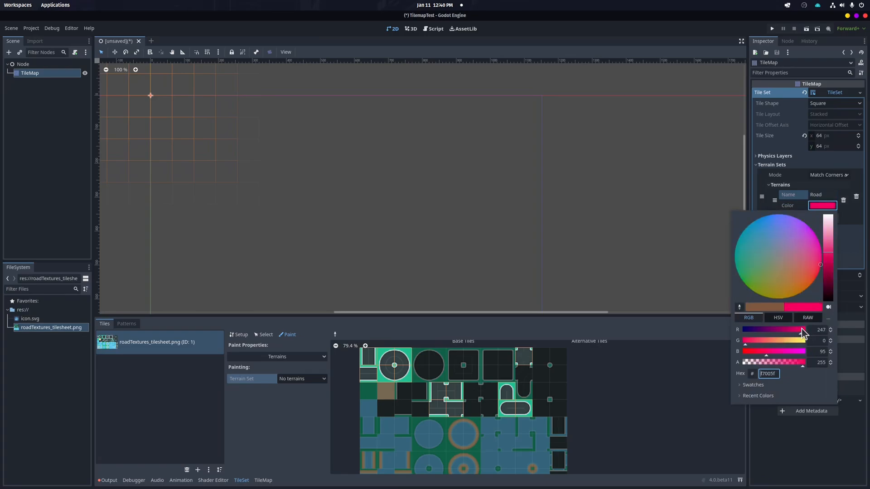
{"action": "left_click", "coordinate": [715, 278]}
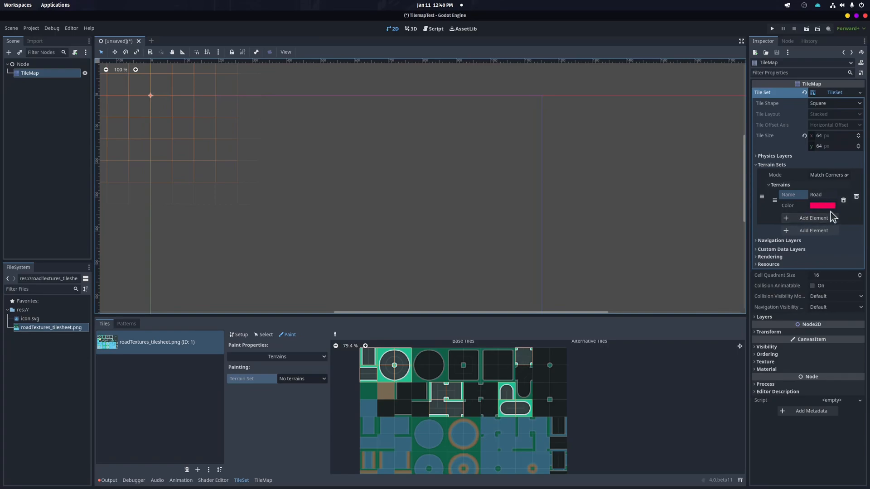
Set the terrain set's mode to Match Sides
{"action": "left_click", "coordinate": [824, 177]}
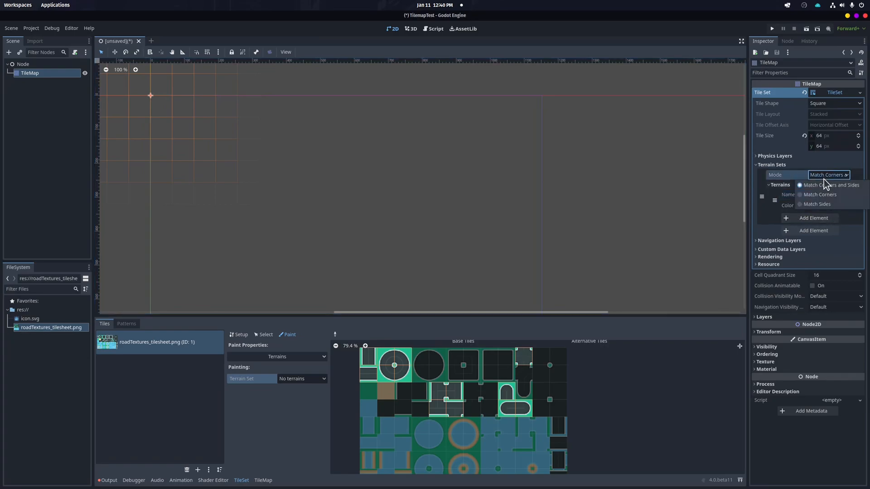
{"action": "left_click", "coordinate": [818, 205]}
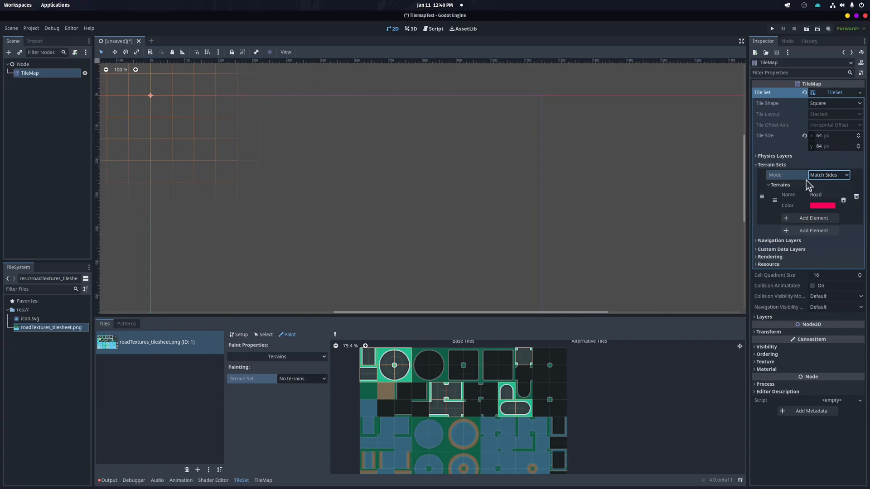
{"action": "left_click", "coordinate": [818, 174]}
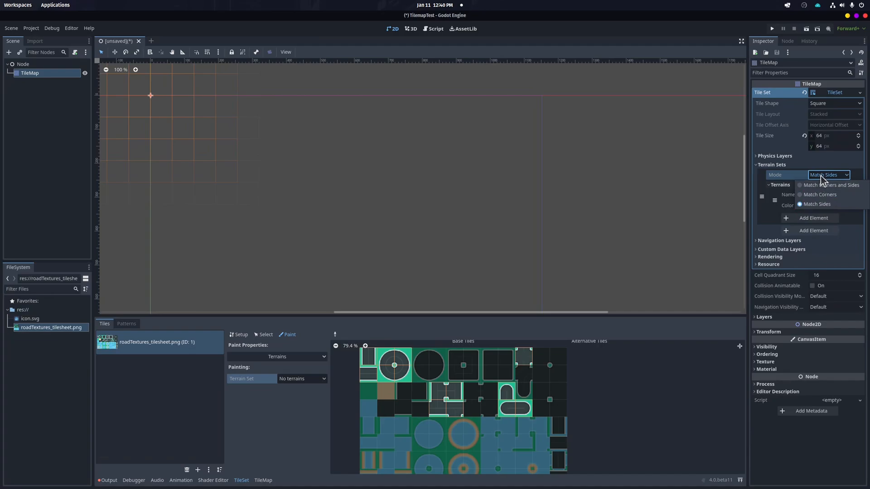
{"action": "left_click", "coordinate": [815, 203]}
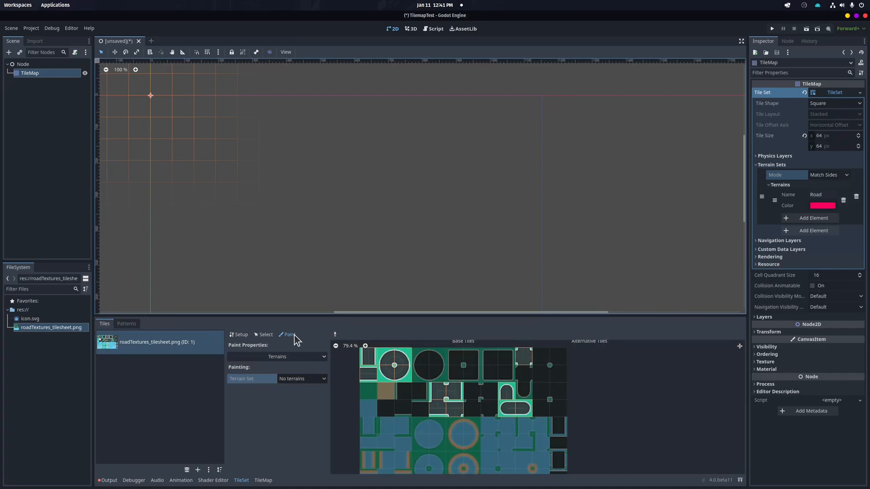
In atlas Paint mode, choose Terrains as the property, Terrain Set 0 and the Road terrain
{"action": "left_click", "coordinate": [292, 335]}
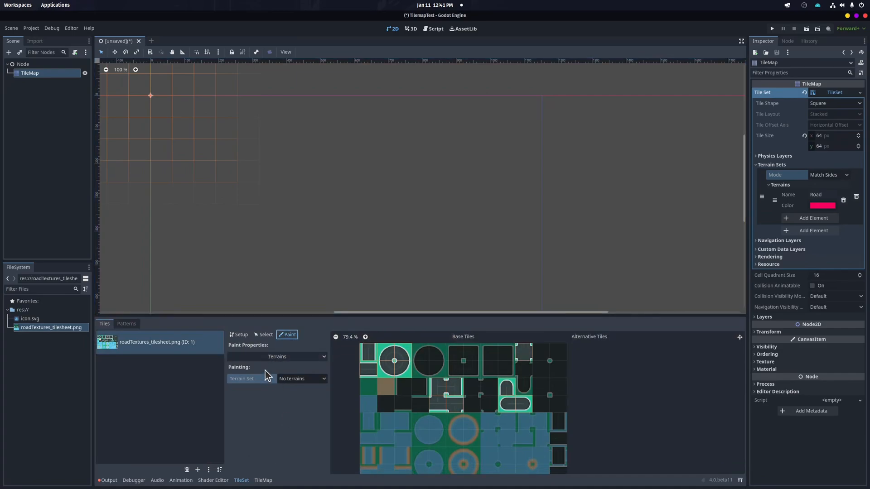
{"action": "left_click", "coordinate": [286, 357]}
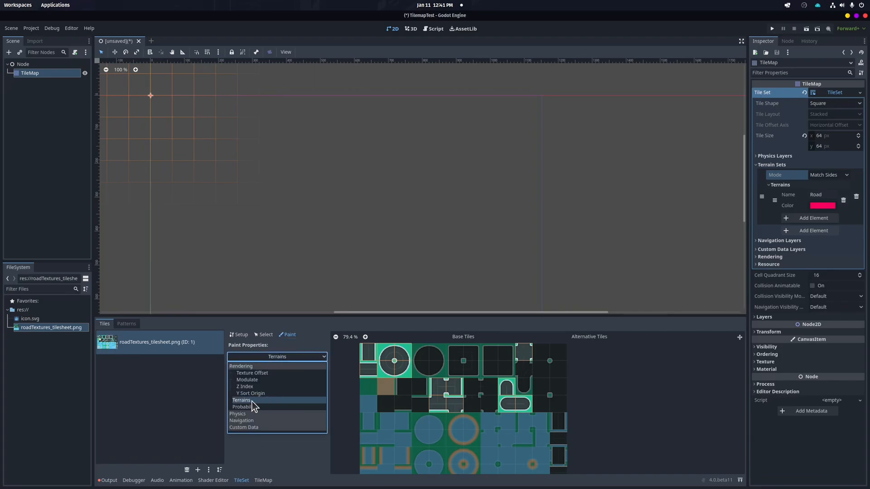
{"action": "left_click", "coordinate": [208, 413]}
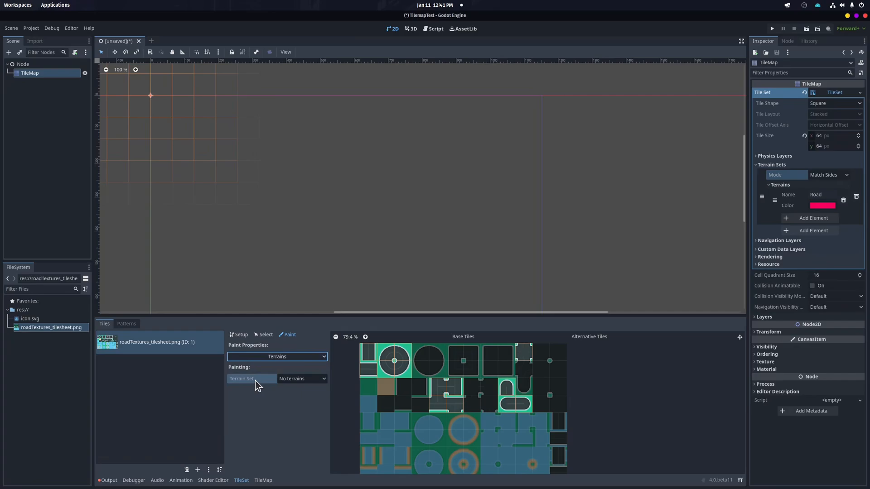
{"action": "left_click", "coordinate": [291, 382]}
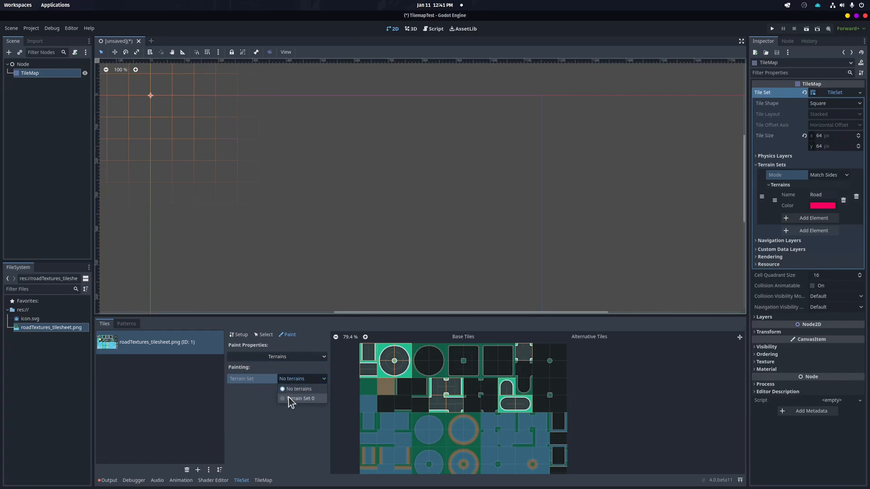
{"action": "left_click", "coordinate": [292, 399]}
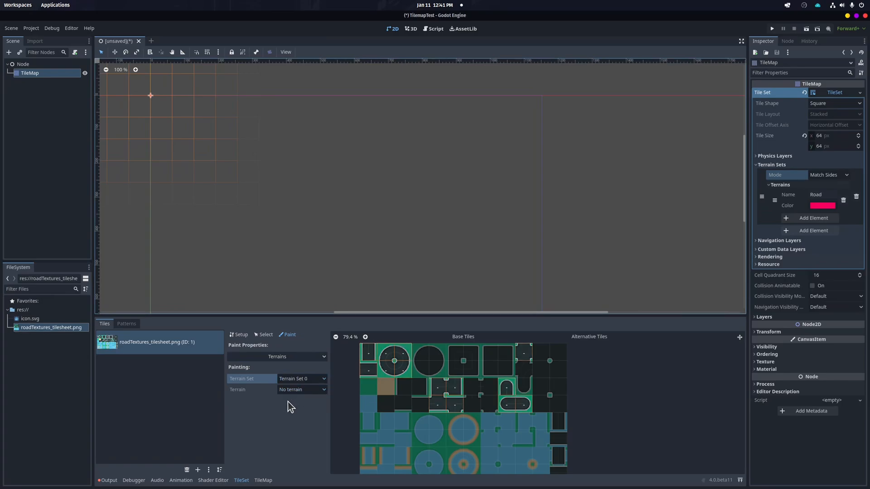
{"action": "left_click", "coordinate": [294, 392]}
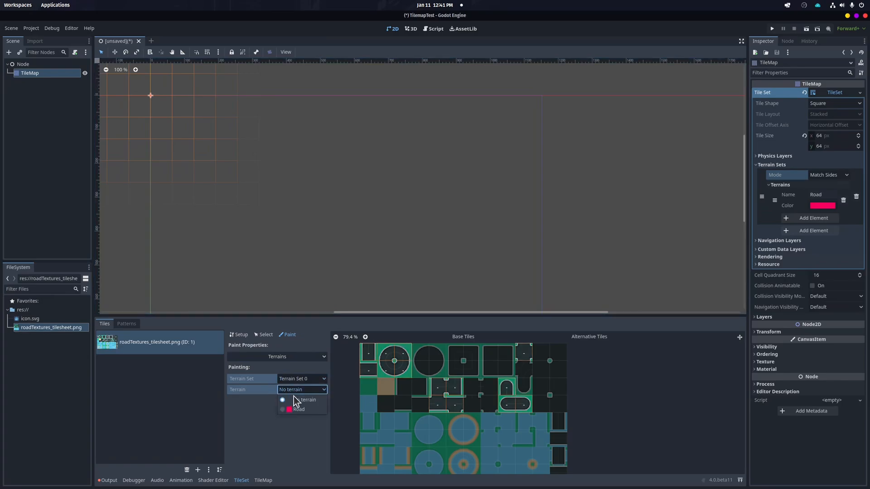
{"action": "left_click", "coordinate": [292, 409]}
Paint Road terrain bits on the centres of the two small tiles in the atlas's first column
{"action": "mouse_move", "coordinate": [371, 350]}
{"action": "left_mouse_down"}
{"action": "mouse_move", "coordinate": [375, 371]}
{"action": "mouse_move", "coordinate": [393, 350]}
{"action": "mouse_move", "coordinate": [442, 384]}
{"action": "mouse_move", "coordinate": [455, 407]}
{"action": "mouse_move", "coordinate": [511, 401]}
{"action": "mouse_move", "coordinate": [525, 353]}
{"action": "left_mouse_up"}
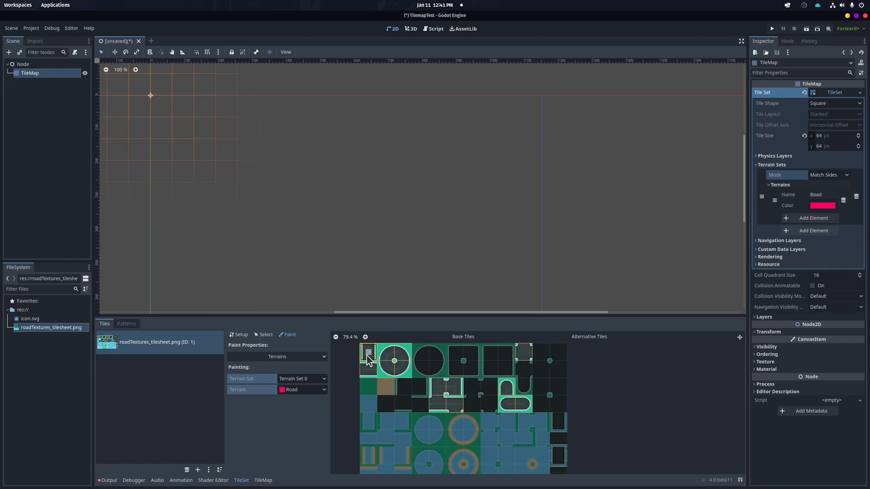
{"action": "scroll", "coordinate": [380, 348], "scroll_direction": "up", "scroll_amount": 3}
{"action": "scroll", "coordinate": [396, 335], "scroll_direction": "up", "scroll_amount": 5}
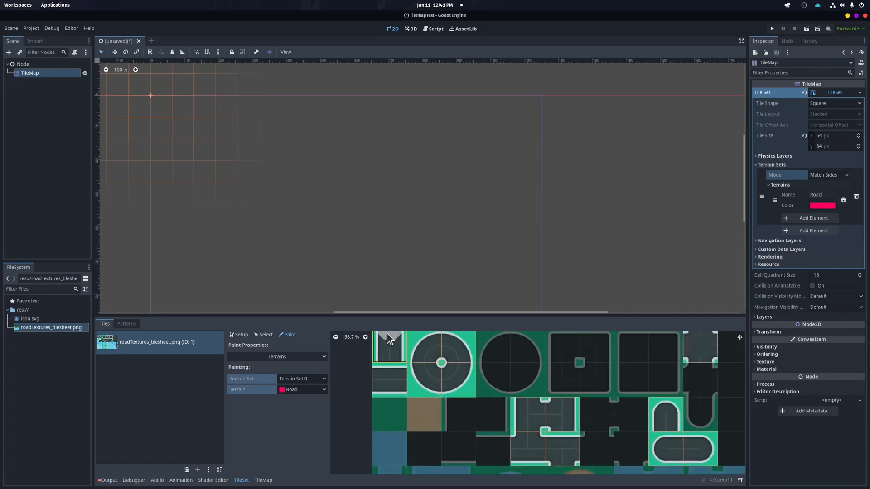
{"action": "mouse_move", "coordinate": [398, 348]}
{"action": "middle_mouse_down"}
{"action": "mouse_move", "coordinate": [394, 371]}
{"action": "mouse_move", "coordinate": [390, 356]}
{"action": "mouse_move", "coordinate": [414, 351]}
{"action": "mouse_move", "coordinate": [396, 349]}
{"action": "mouse_move", "coordinate": [428, 380]}
{"action": "mouse_move", "coordinate": [414, 377]}
{"action": "middle_mouse_up"}
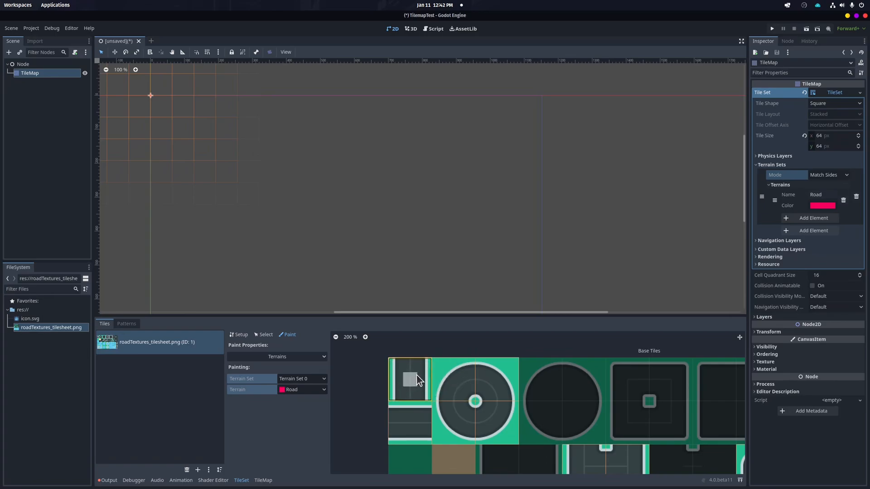
{"action": "scroll", "coordinate": [413, 376], "scroll_direction": "down", "scroll_amount": 4}
{"action": "scroll", "coordinate": [588, 443], "scroll_direction": "up", "scroll_amount": 4}
{"action": "scroll", "coordinate": [452, 413], "scroll_direction": "down", "scroll_amount": 4}
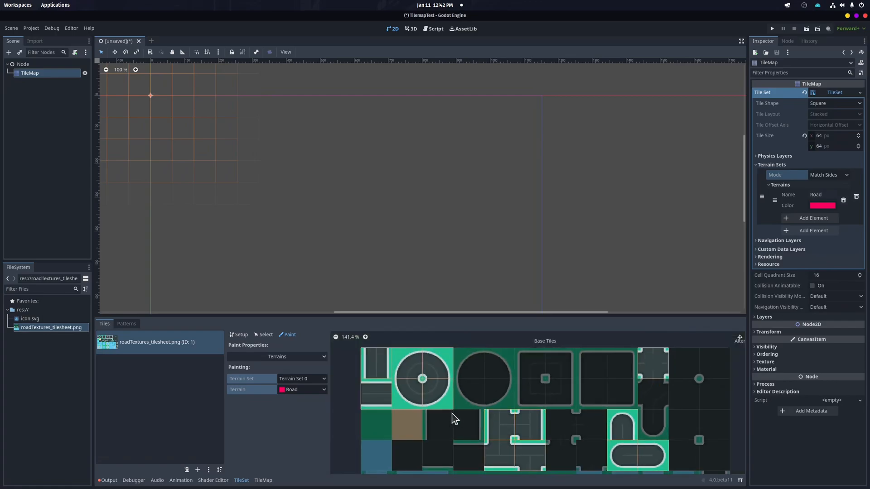
{"action": "scroll", "coordinate": [399, 379], "scroll_direction": "up", "scroll_amount": 1}
{"action": "scroll", "coordinate": [403, 379], "scroll_direction": "down", "scroll_amount": 1}
{"action": "scroll", "coordinate": [408, 370], "scroll_direction": "up", "scroll_amount": 3}
{"action": "middle_click_drag", "start_coordinate": [406, 364], "coordinate": [404, 373]}
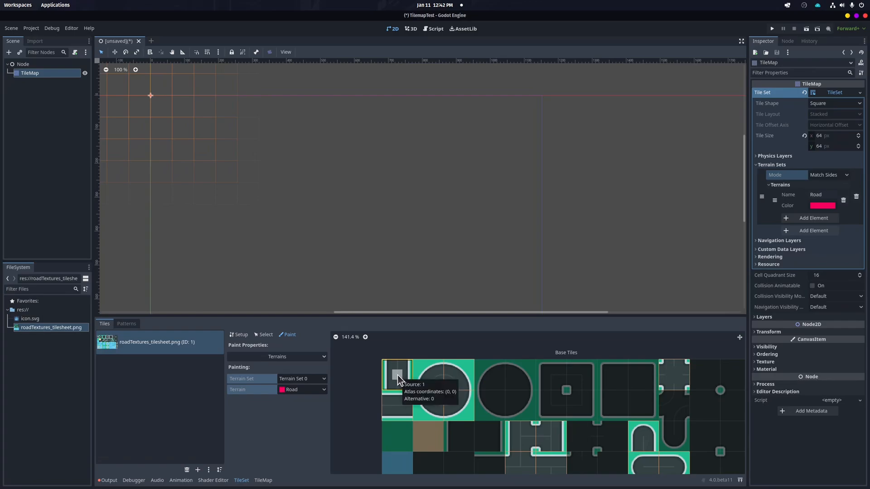
{"action": "left_click", "coordinate": [398, 374]}
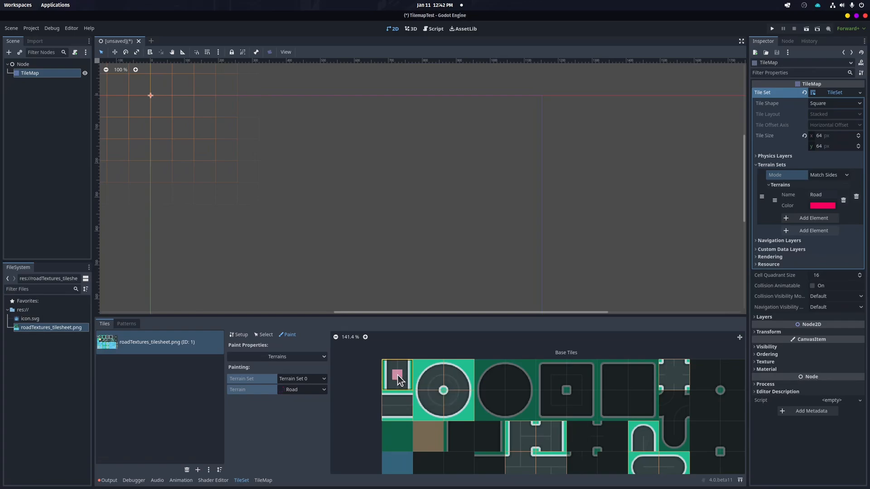
{"action": "left_click", "coordinate": [398, 406]}
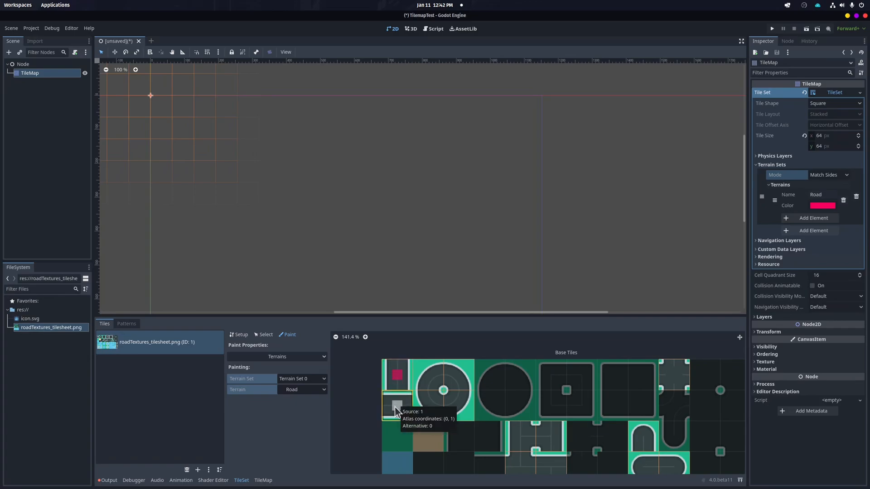
Paint Road terrain bits on the round junction tile, the end tile at the right and the crossroad tiles
{"action": "left_click", "coordinate": [455, 375]}
{"action": "left_click", "coordinate": [440, 404]}
{"action": "left_click", "coordinate": [454, 404]}
{"action": "left_click", "coordinate": [678, 375]}
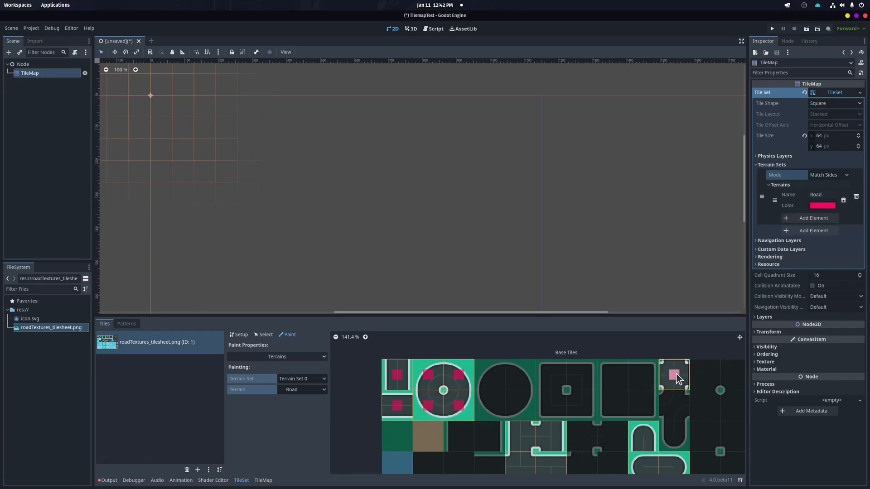
{"action": "left_click", "coordinate": [552, 436]}
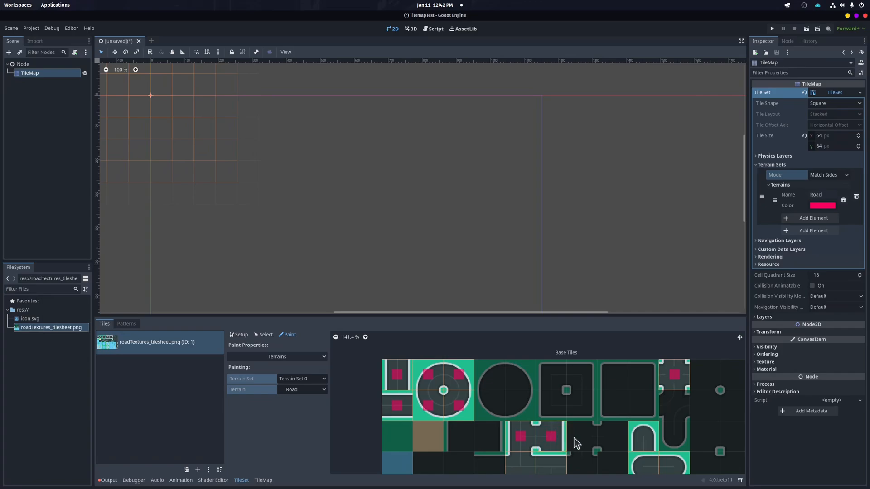
{"action": "left_click", "coordinate": [644, 467]}
Paint Road terrain on the side bits of the two first-column tiles
{"action": "scroll", "coordinate": [623, 439], "scroll_direction": "down", "scroll_amount": 2}
{"action": "scroll", "coordinate": [580, 464], "scroll_direction": "down", "scroll_amount": 2}
{"action": "scroll", "coordinate": [584, 458], "scroll_direction": "up", "scroll_amount": 2}
{"action": "scroll", "coordinate": [578, 424], "scroll_direction": "up", "scroll_amount": 2}
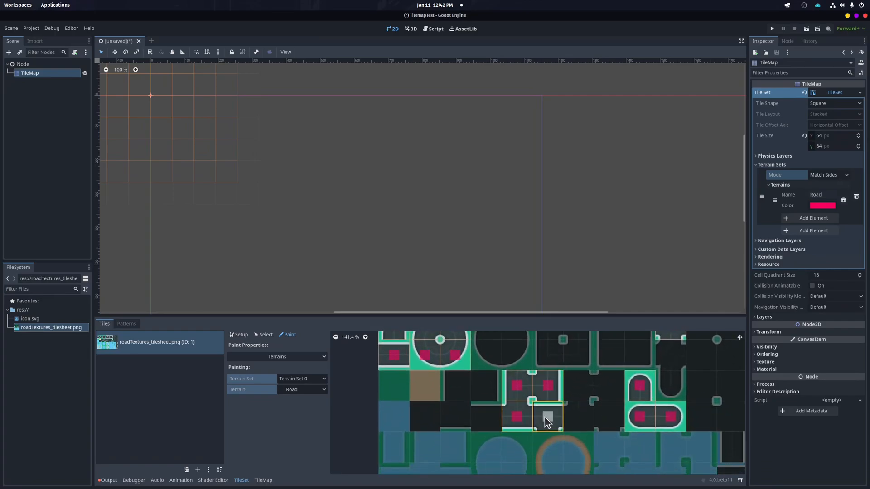
{"action": "middle_click_drag", "start_coordinate": [474, 382], "coordinate": [493, 417]}
{"action": "scroll", "coordinate": [444, 404], "scroll_direction": "up", "scroll_amount": 1}
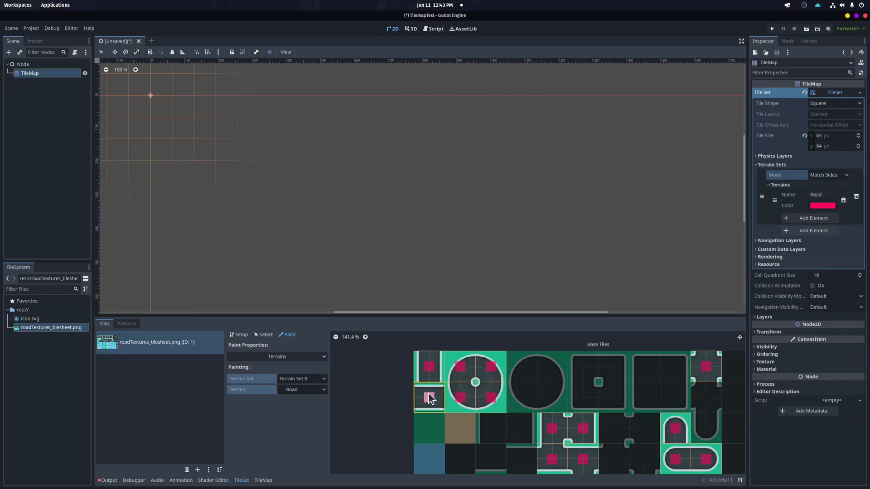
{"action": "left_click", "coordinate": [432, 358]}
{"action": "left_click", "coordinate": [431, 378]}
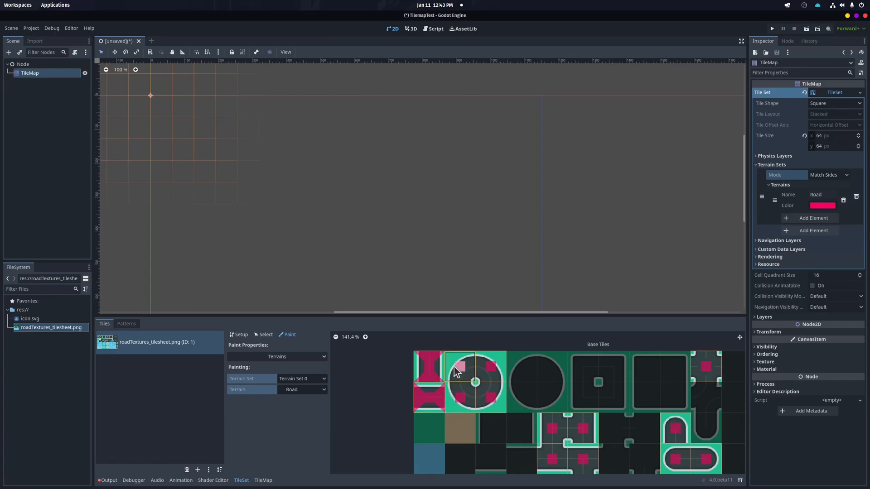
Open the TileMap editor and pick a first-column road tile from the atlas
{"action": "left_click", "coordinate": [267, 481]}
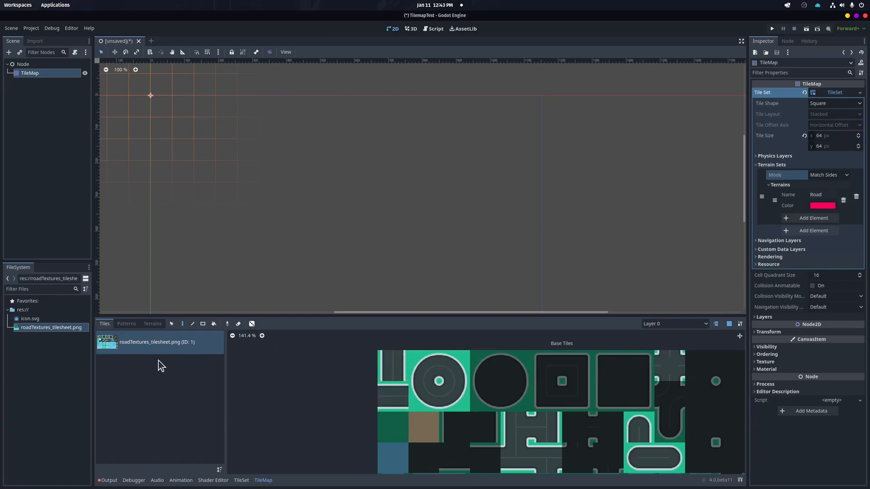
{"action": "left_click_drag", "start_coordinate": [314, 172], "coordinate": [315, 218]}
{"action": "left_click", "coordinate": [389, 404]}
{"action": "mouse_move", "coordinate": [314, 215]}
{"action": "right_mouse_down"}
{"action": "mouse_move", "coordinate": [308, 147]}
{"action": "mouse_move", "coordinate": [309, 209]}
{"action": "right_mouse_up"}
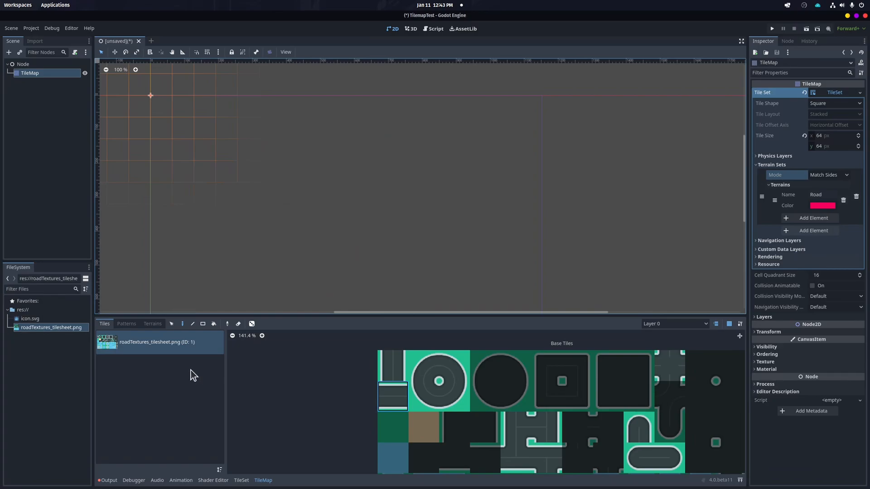
Select the Road terrain with Path mode and paint a test road on the map
{"action": "left_click", "coordinate": [153, 325]}
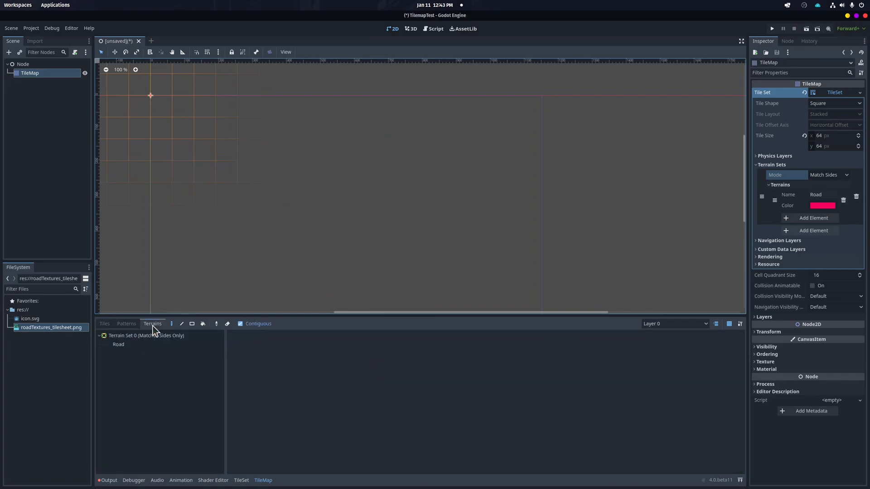
{"action": "left_click", "coordinate": [103, 324]}
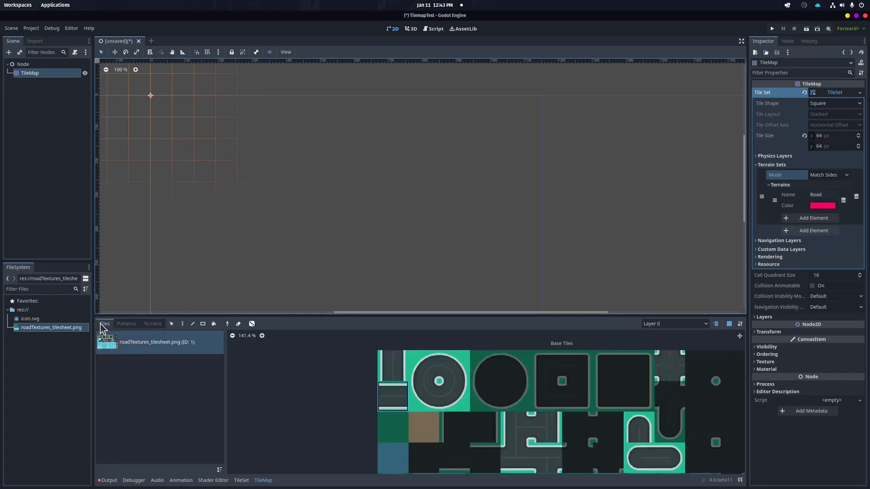
{"action": "left_click", "coordinate": [153, 324]}
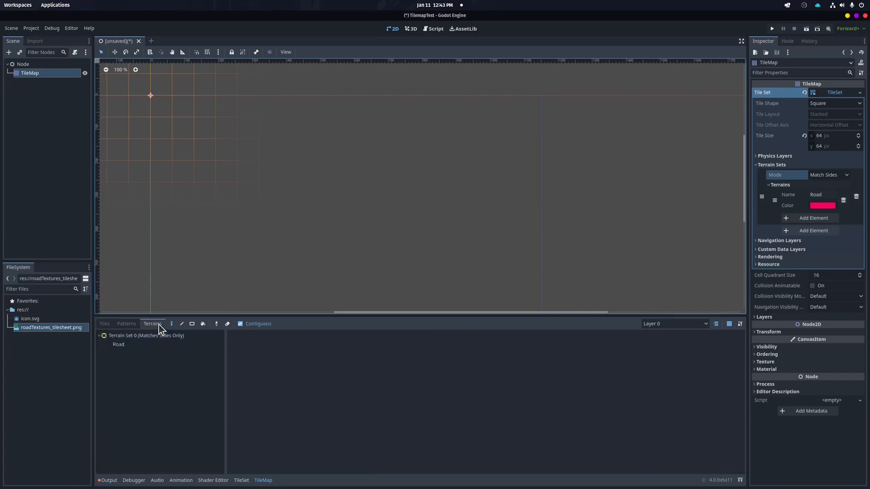
{"action": "left_click", "coordinate": [118, 345]}
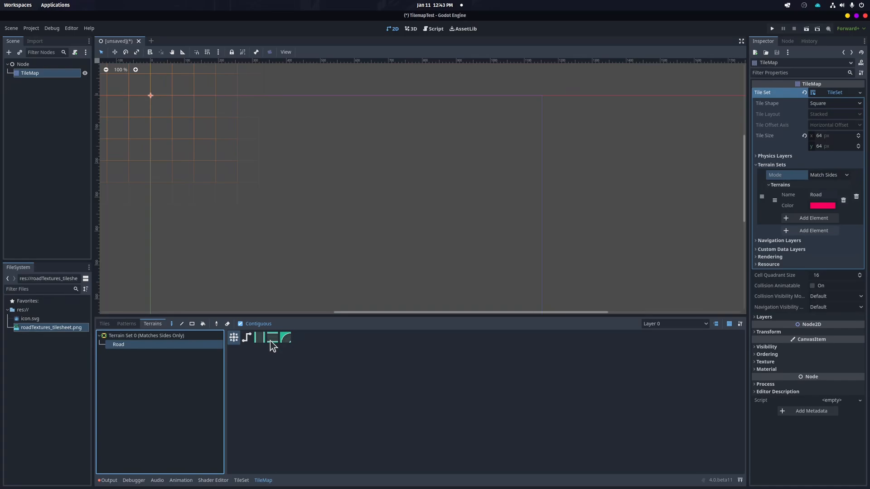
{"action": "left_click", "coordinate": [246, 337]}
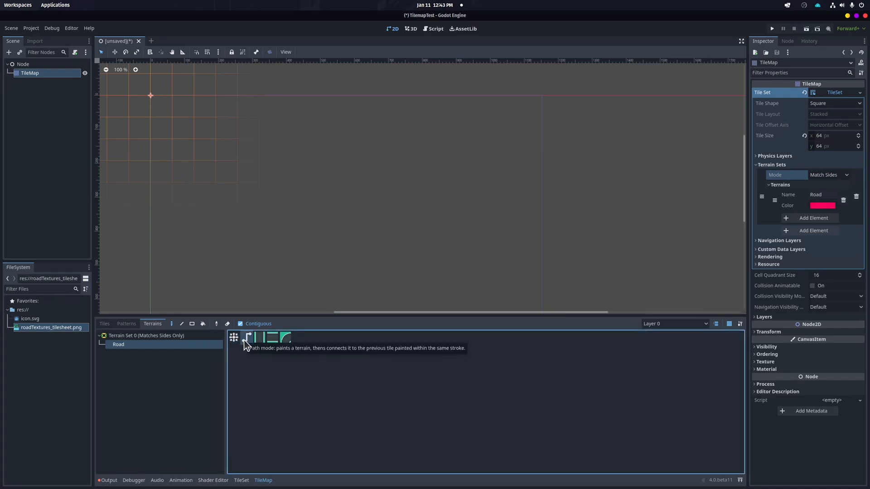
{"action": "left_click", "coordinate": [214, 134]}
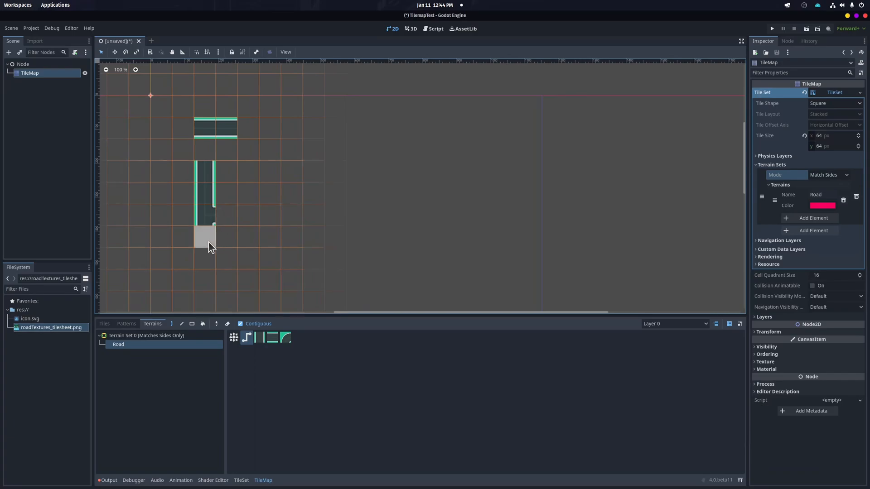
{"action": "left_click_drag", "start_coordinate": [208, 241], "coordinate": [208, 251]}
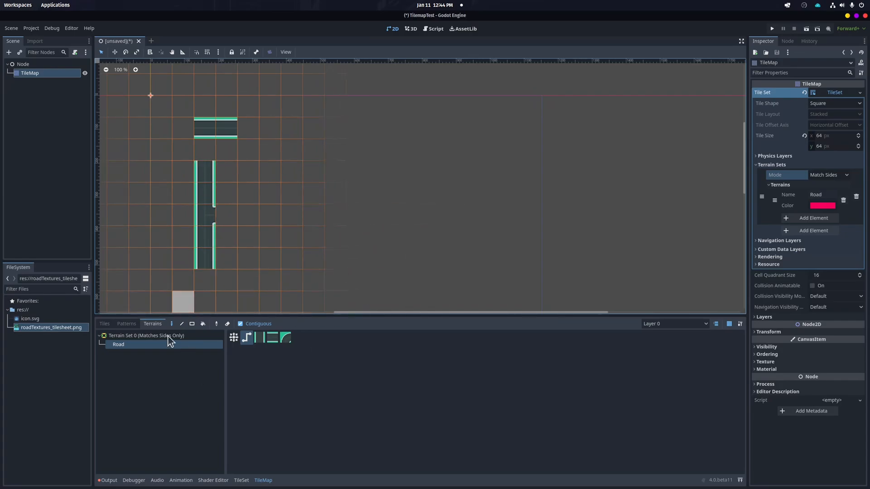
Adjust the Road terrain bits on the two first-column tiles of the atlas
{"action": "left_click", "coordinate": [240, 480]}
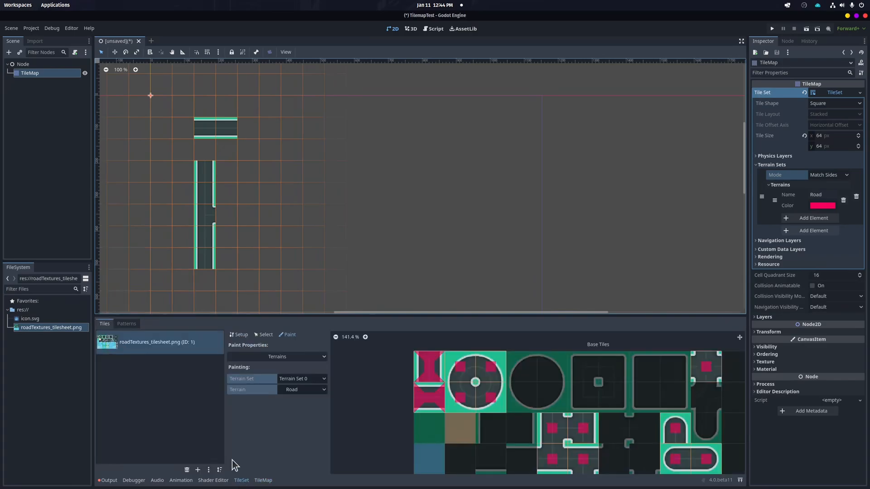
{"action": "left_click", "coordinate": [431, 394]}
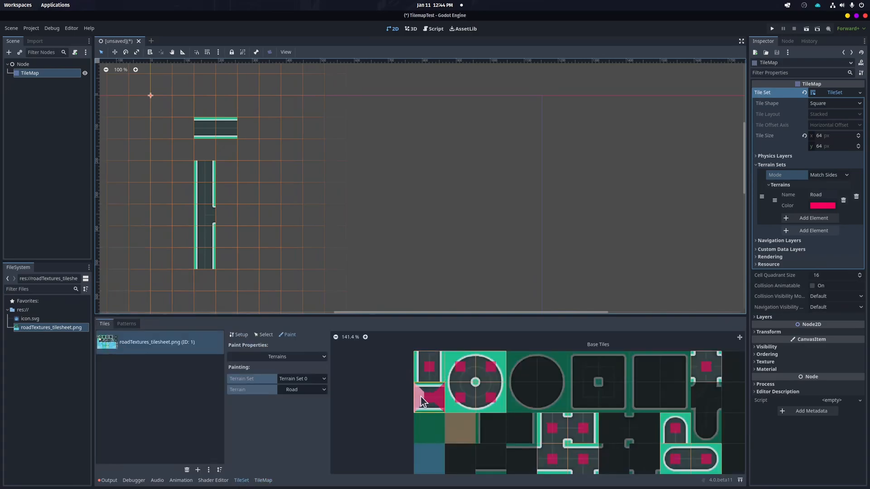
{"action": "left_click", "coordinate": [430, 388]}
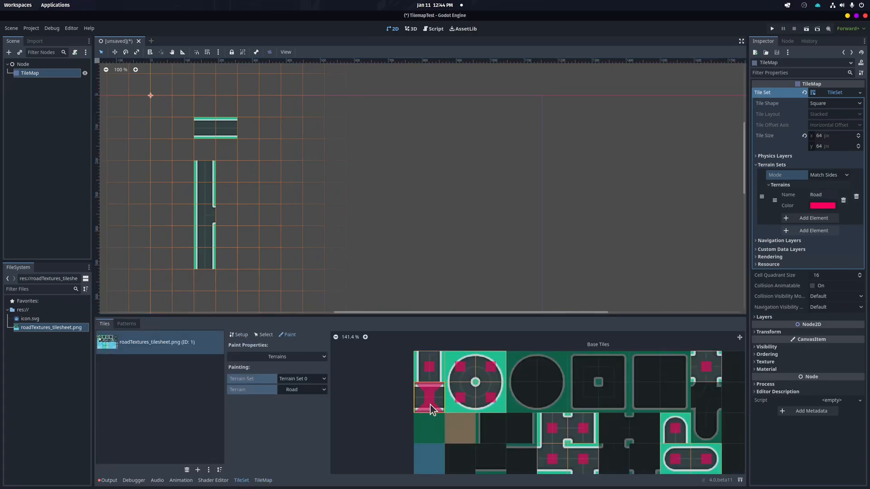
{"action": "left_click", "coordinate": [439, 369]}
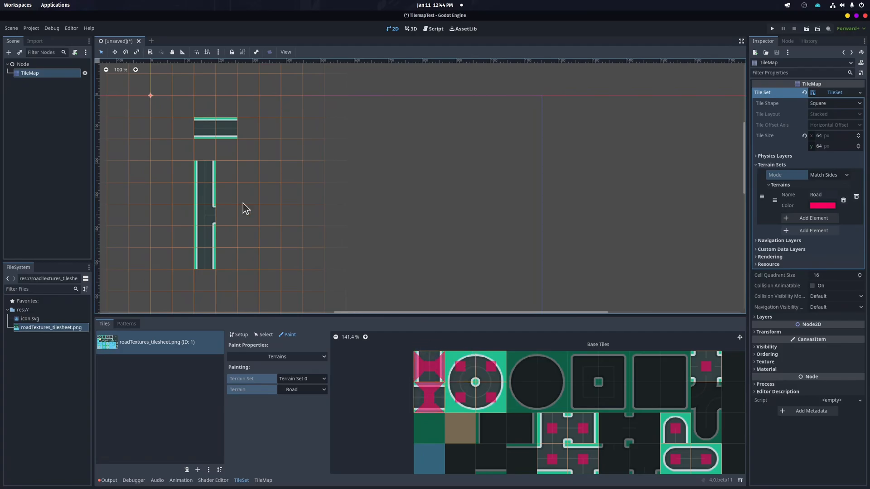
Paint another test road stretch with the Road Path mode and clear the test roads from the map
{"action": "left_click", "coordinate": [263, 481]}
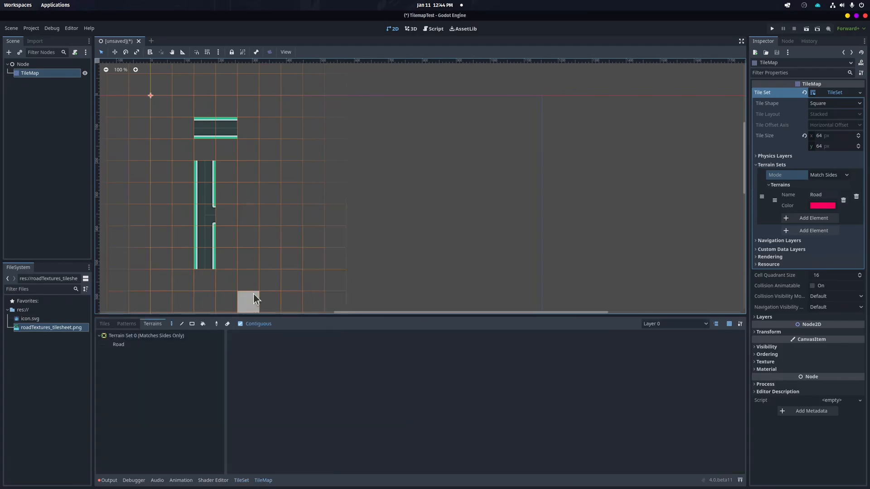
{"action": "left_click", "coordinate": [117, 345]}
{"action": "left_click", "coordinate": [246, 340]}
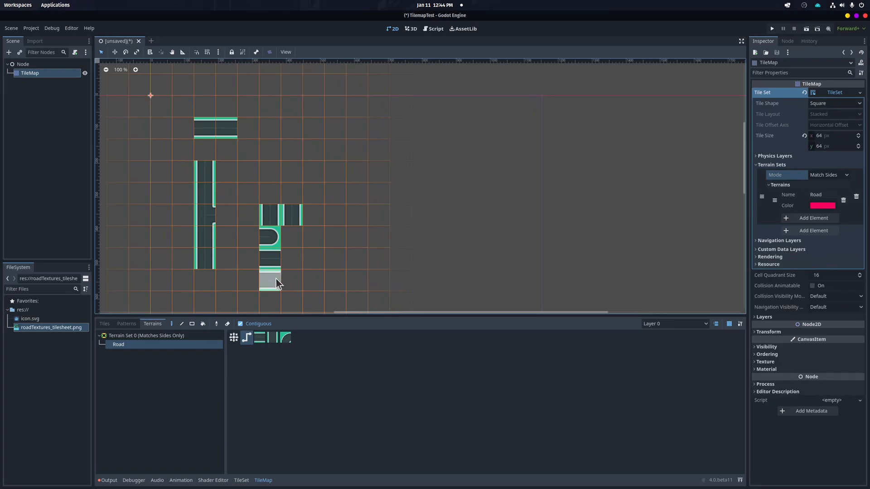
{"action": "mouse_move", "coordinate": [273, 220]}
{"action": "right_mouse_down"}
{"action": "mouse_move", "coordinate": [238, 171]}
{"action": "mouse_move", "coordinate": [204, 235]}
{"action": "mouse_move", "coordinate": [209, 138]}
{"action": "mouse_move", "coordinate": [241, 132]}
{"action": "right_mouse_up"}
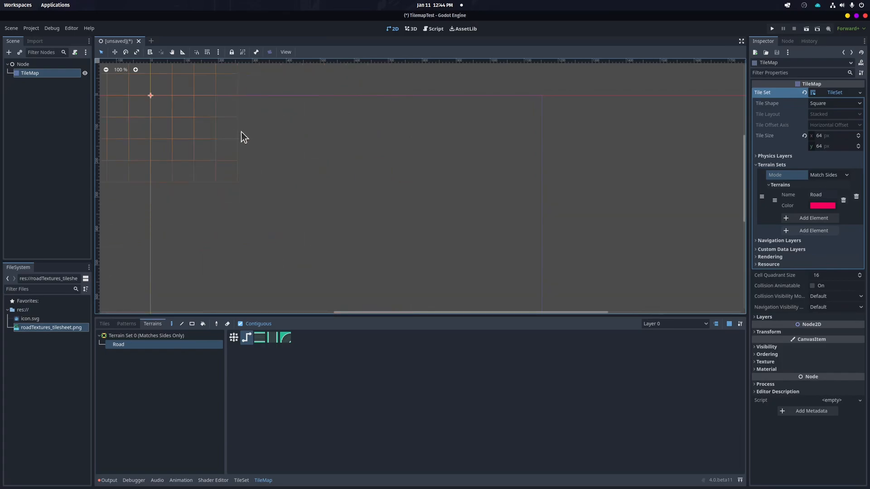
{"action": "left_click", "coordinate": [127, 325]}
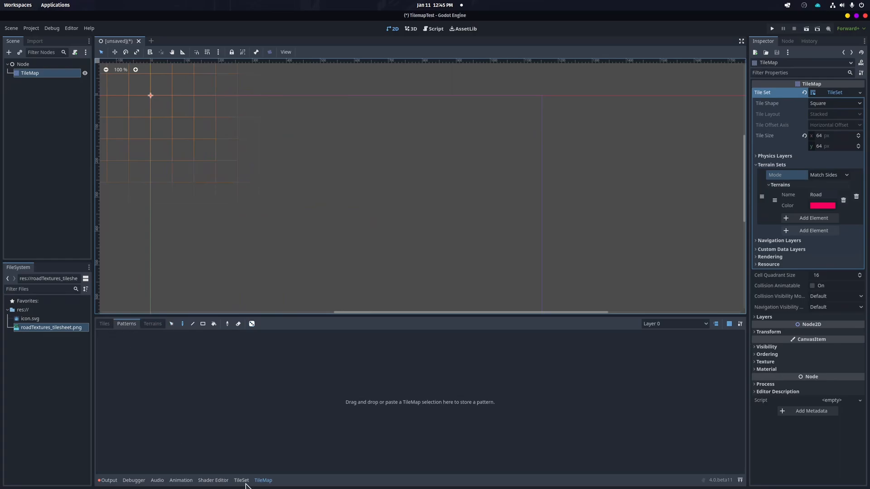
{"action": "left_click", "coordinate": [147, 324]}
Paint Road terrain bits on the round junction tile and the small tile at the atlas's top right
{"action": "left_click", "coordinate": [241, 480]}
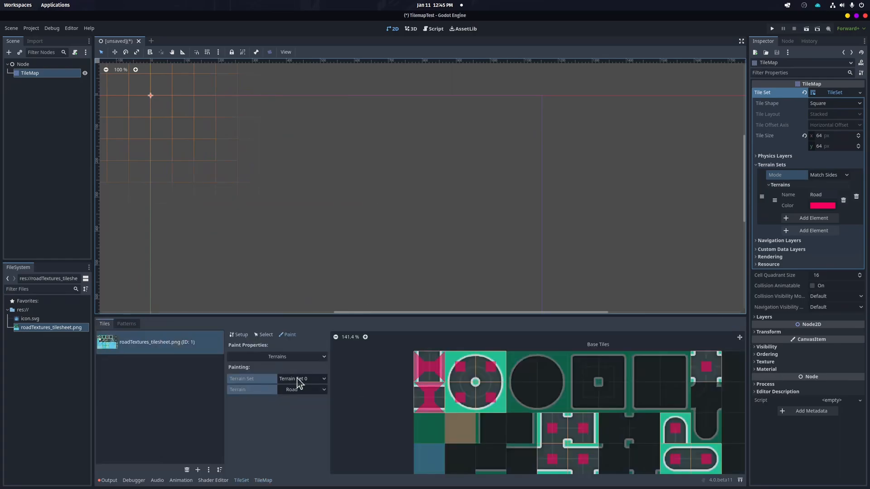
{"action": "left_click", "coordinate": [430, 359]}
{"action": "left_click", "coordinate": [431, 377]}
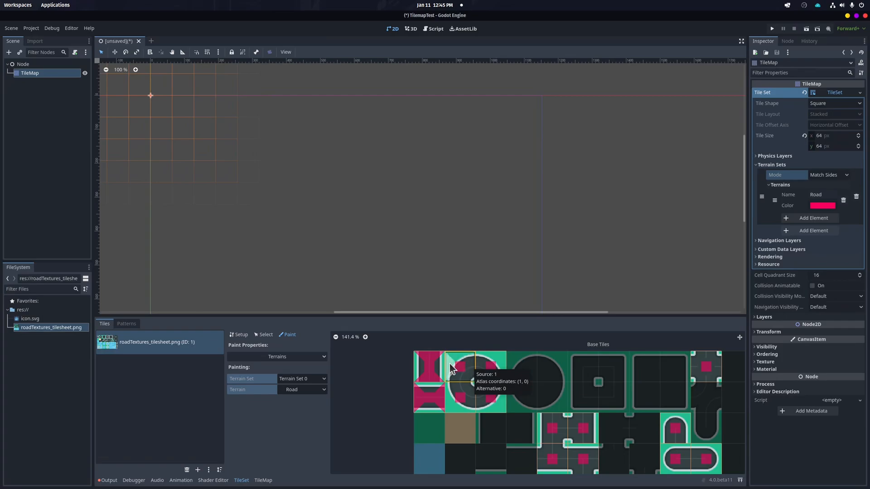
{"action": "left_click", "coordinate": [460, 375]}
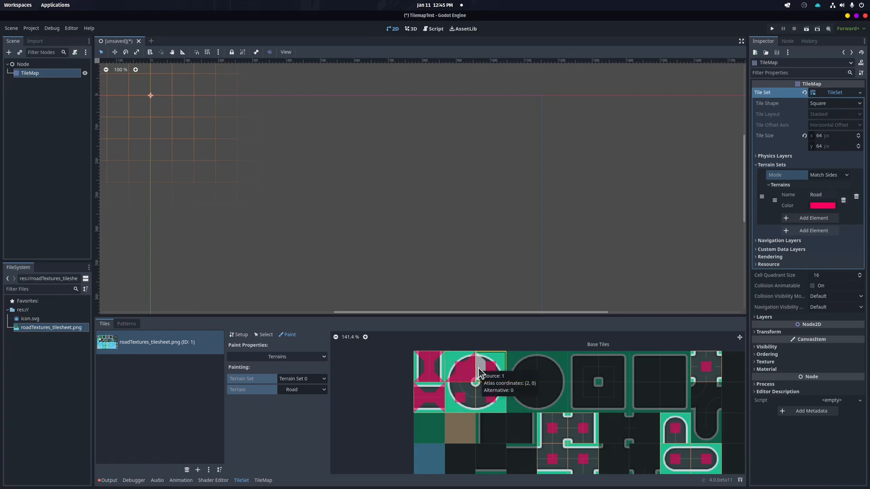
{"action": "left_click", "coordinate": [483, 376]}
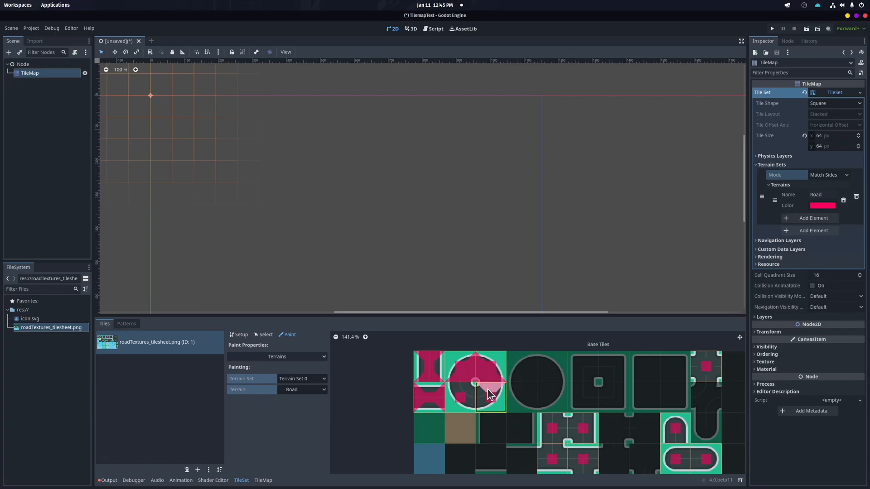
{"action": "left_click", "coordinate": [480, 392]}
{"action": "left_click", "coordinate": [465, 390]}
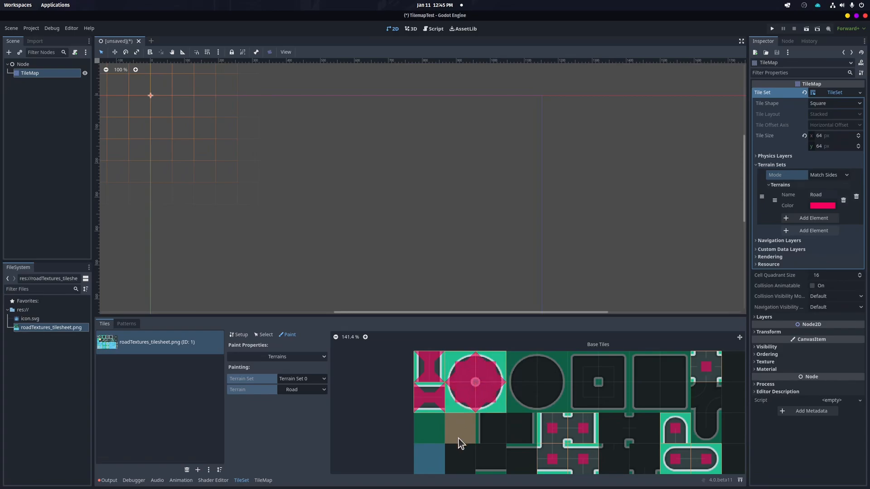
{"action": "left_click", "coordinate": [704, 363]}
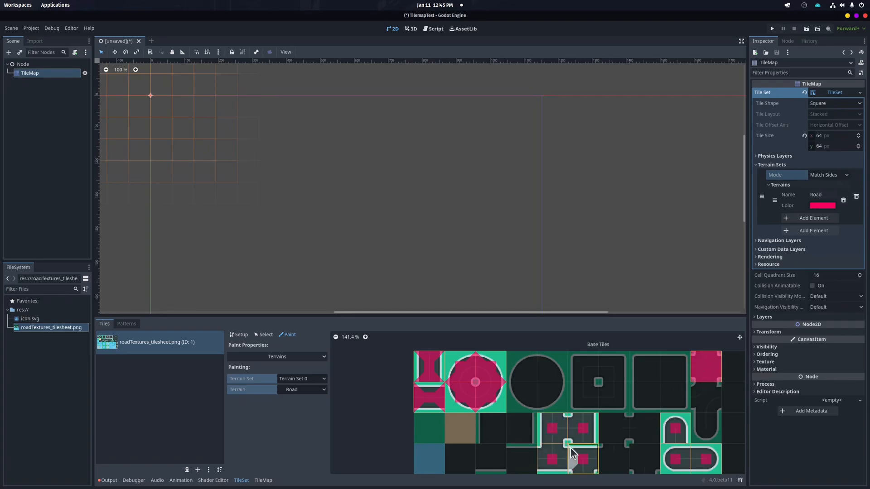
Paint Road terrain bits on the crossroad block and the rounded end tiles in the atlas
{"action": "scroll", "coordinate": [580, 448], "scroll_direction": "down", "scroll_amount": 2}
{"action": "scroll", "coordinate": [573, 417], "scroll_direction": "up", "scroll_amount": 3}
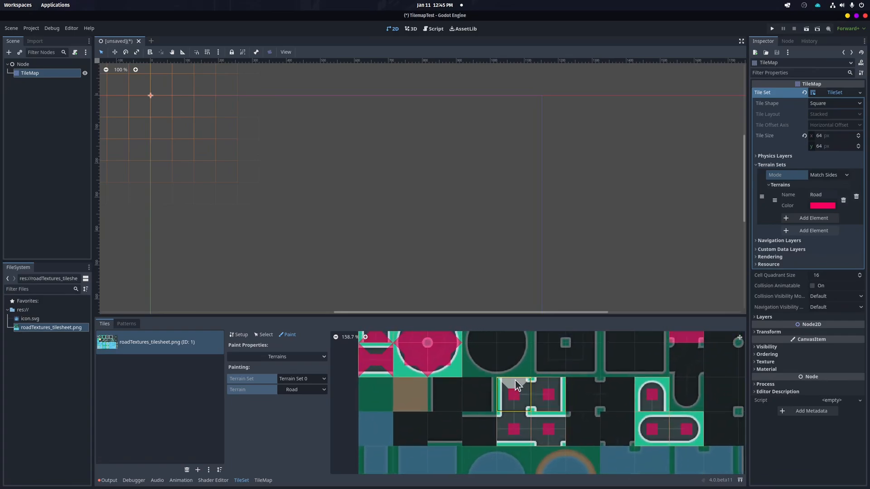
{"action": "left_click", "coordinate": [517, 383]}
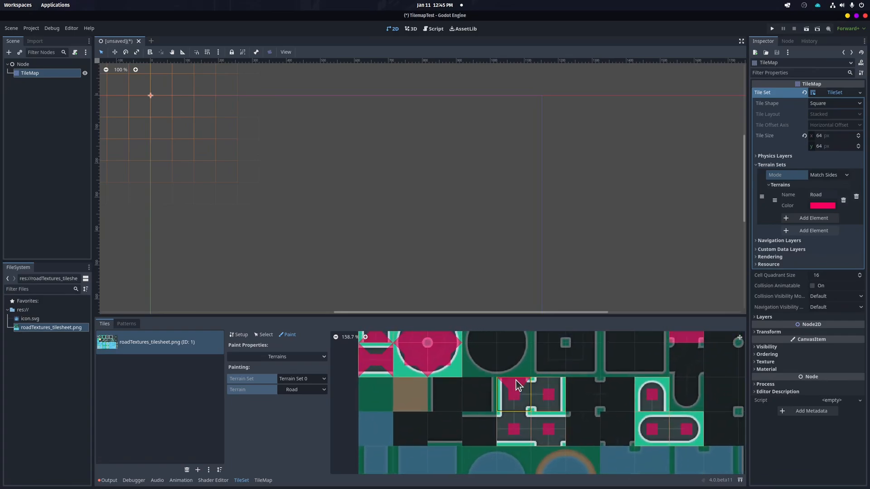
{"action": "left_click", "coordinate": [515, 412]}
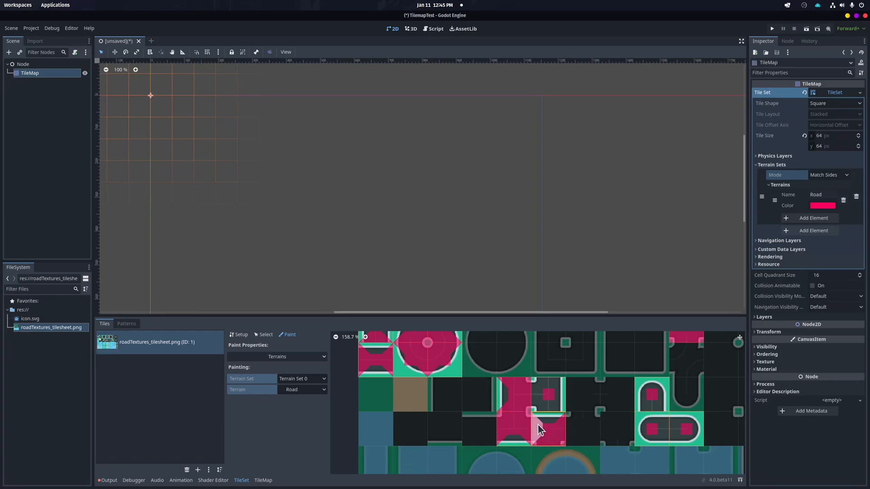
{"action": "left_click", "coordinate": [538, 395]}
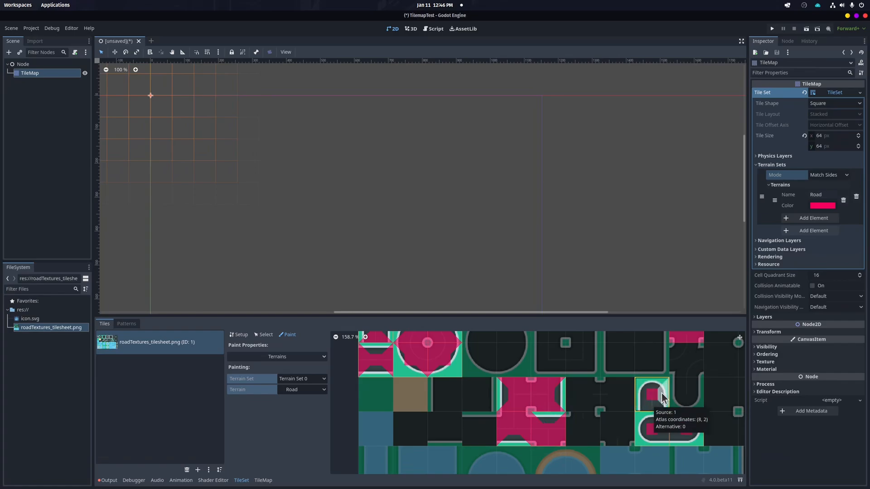
{"action": "left_click", "coordinate": [651, 407]}
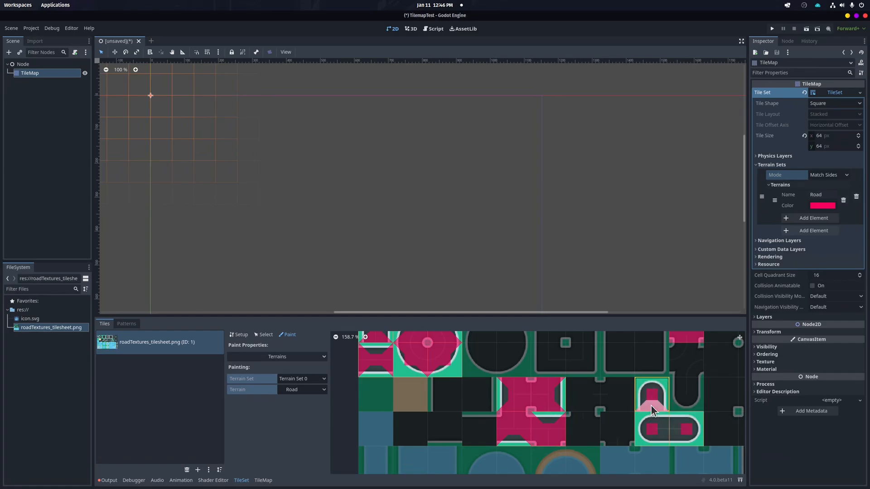
{"action": "left_click", "coordinate": [660, 430]}
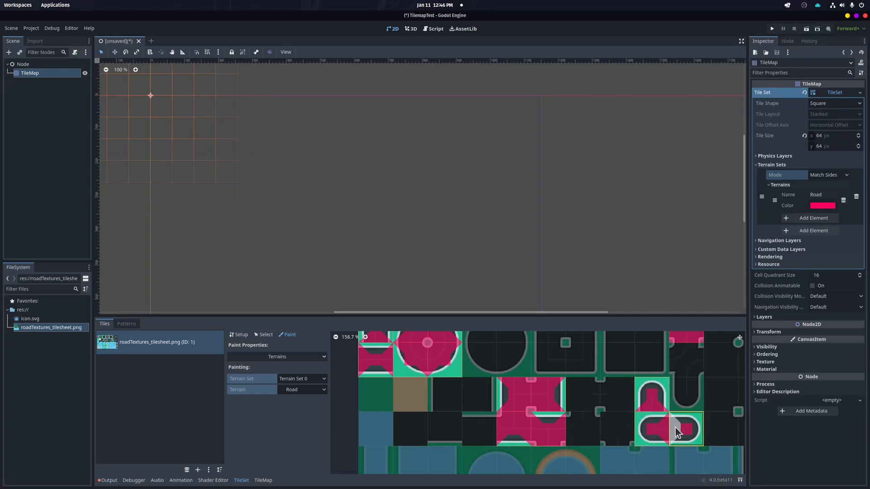
{"action": "left_click", "coordinate": [675, 427]}
{"action": "scroll", "coordinate": [520, 410], "scroll_direction": "down", "scroll_amount": 1}
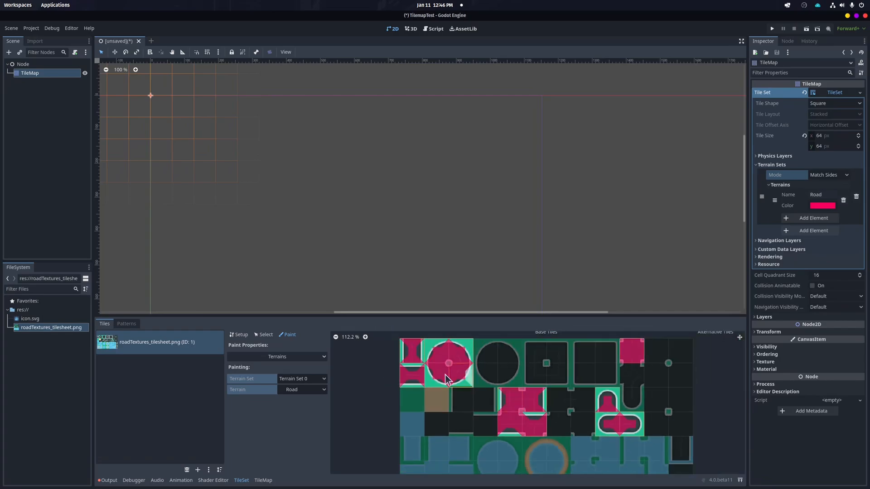
Paint a road layout with the Road terrain in Path mode: a horizontal road, two looped blocks and connecting bends
{"action": "left_click", "coordinate": [264, 481]}
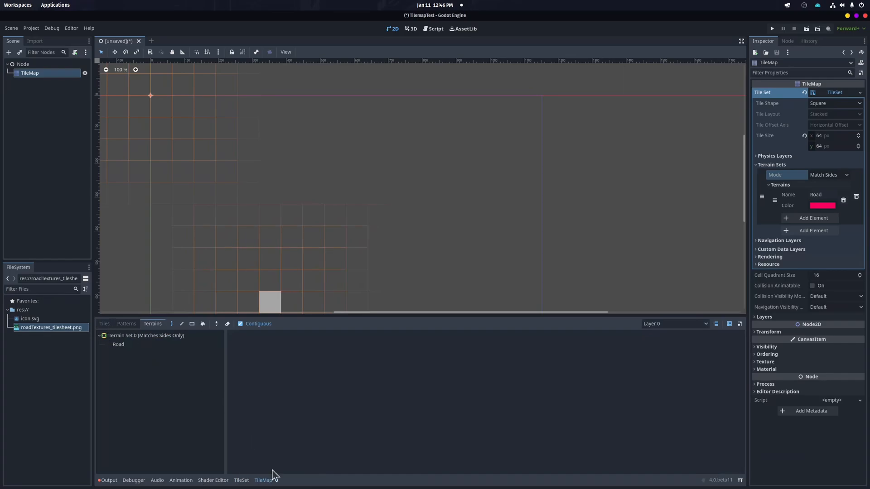
{"action": "left_click", "coordinate": [105, 324]}
{"action": "left_click", "coordinate": [162, 325]}
{"action": "left_click", "coordinate": [118, 346]}
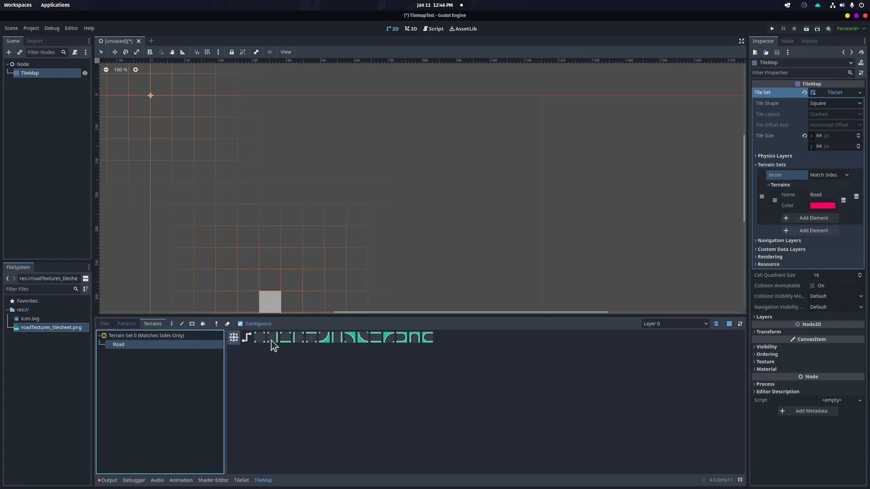
{"action": "left_click", "coordinate": [246, 339]}
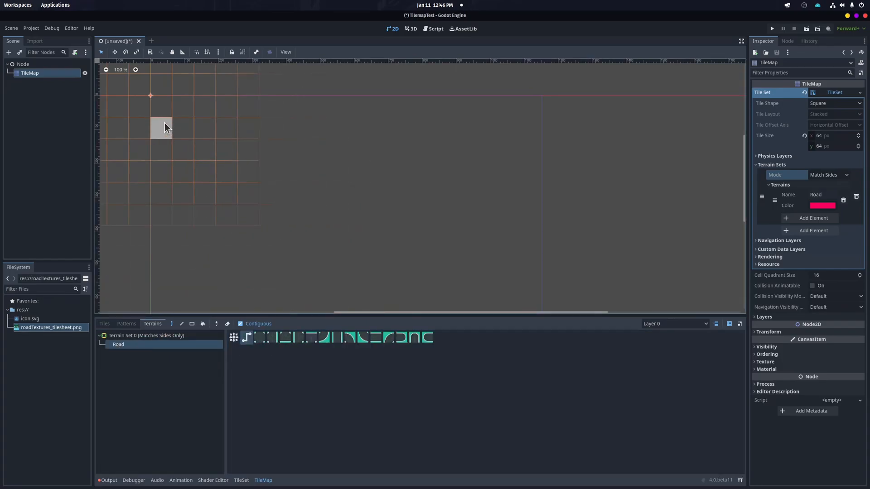
{"action": "left_click_drag", "start_coordinate": [188, 128], "coordinate": [223, 131]}
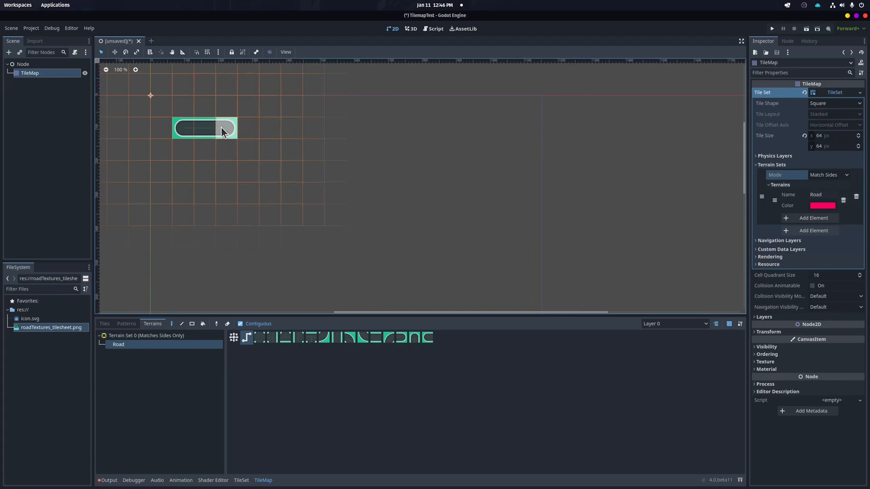
{"action": "mouse_move", "coordinate": [228, 129]}
{"action": "left_mouse_down"}
{"action": "mouse_move", "coordinate": [234, 174]}
{"action": "mouse_move", "coordinate": [267, 171]}
{"action": "mouse_move", "coordinate": [269, 132]}
{"action": "left_mouse_up"}
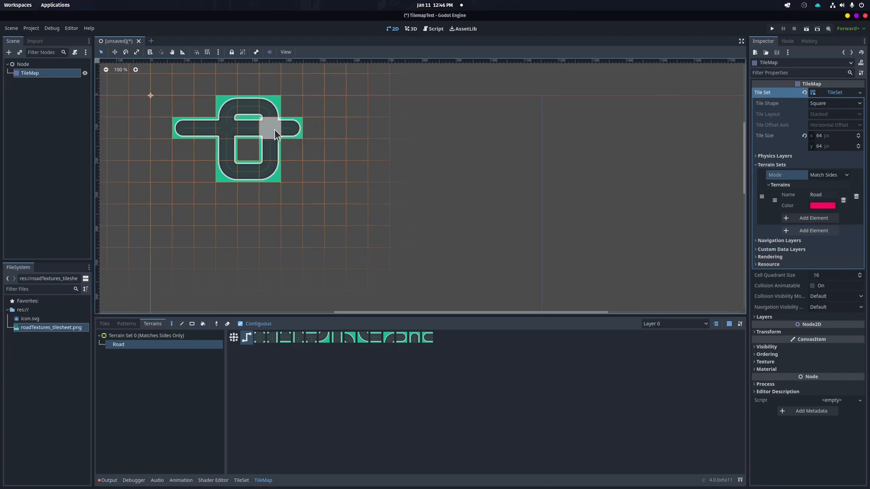
{"action": "left_click", "coordinate": [316, 152]}
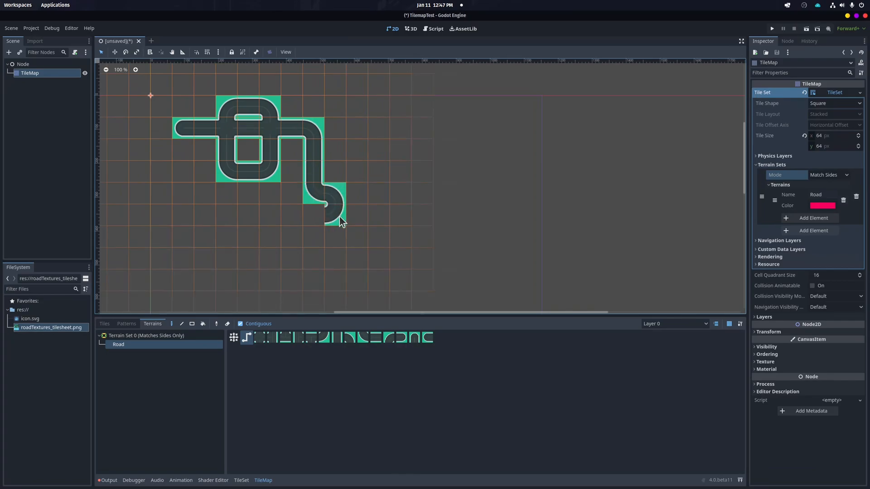
{"action": "mouse_move", "coordinate": [339, 228]}
{"action": "left_mouse_down"}
{"action": "mouse_move", "coordinate": [311, 237]}
{"action": "mouse_move", "coordinate": [301, 227]}
{"action": "left_mouse_up"}
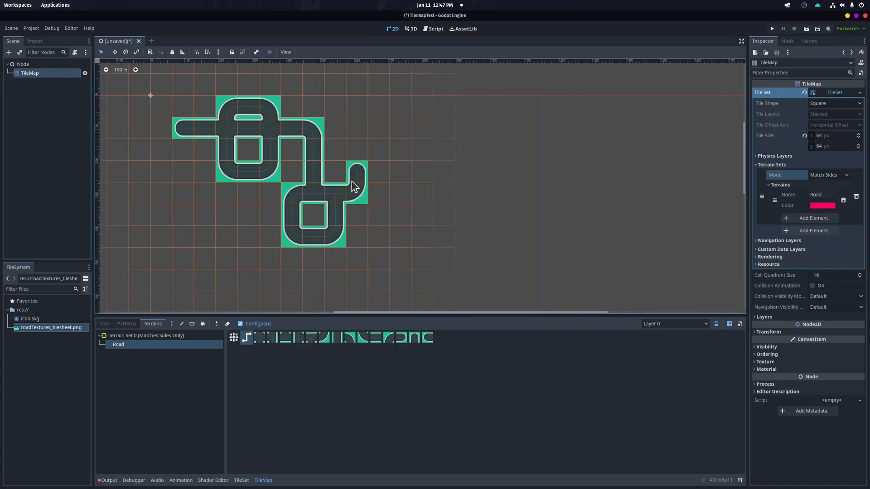
Erase the painted road layout from the map
{"action": "left_click_drag", "start_coordinate": [356, 127], "coordinate": [319, 130]}
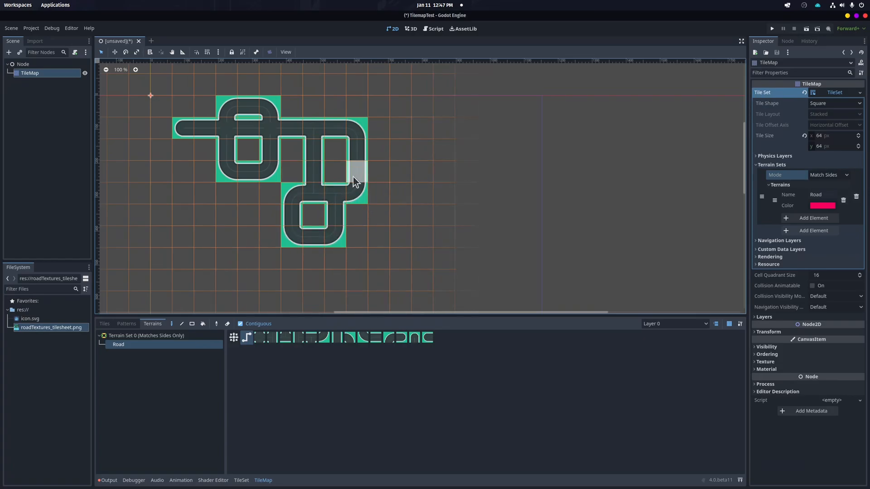
{"action": "mouse_move", "coordinate": [322, 194]}
{"action": "right_mouse_down"}
{"action": "mouse_move", "coordinate": [343, 229]}
{"action": "mouse_move", "coordinate": [301, 229]}
{"action": "mouse_move", "coordinate": [341, 186]}
{"action": "mouse_move", "coordinate": [358, 136]}
{"action": "right_mouse_up"}
{"action": "mouse_move", "coordinate": [309, 160]}
{"action": "right_mouse_down"}
{"action": "mouse_move", "coordinate": [268, 126]}
{"action": "mouse_move", "coordinate": [270, 102]}
{"action": "mouse_move", "coordinate": [231, 148]}
{"action": "right_mouse_up"}
{"action": "mouse_move", "coordinate": [274, 171]}
{"action": "right_mouse_down"}
{"action": "mouse_move", "coordinate": [240, 136]}
{"action": "mouse_move", "coordinate": [186, 130]}
{"action": "mouse_move", "coordinate": [301, 259]}
{"action": "right_mouse_up"}
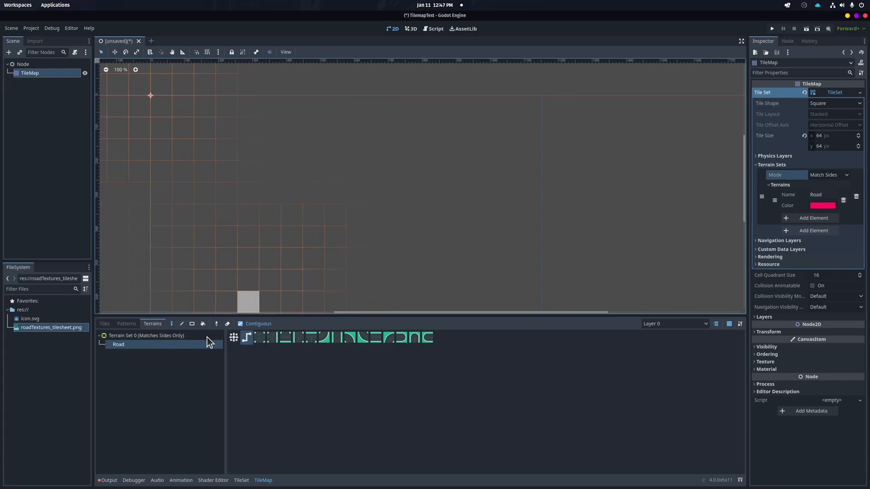
{"action": "left_click", "coordinate": [258, 337]}
{"action": "left_click", "coordinate": [231, 223]}
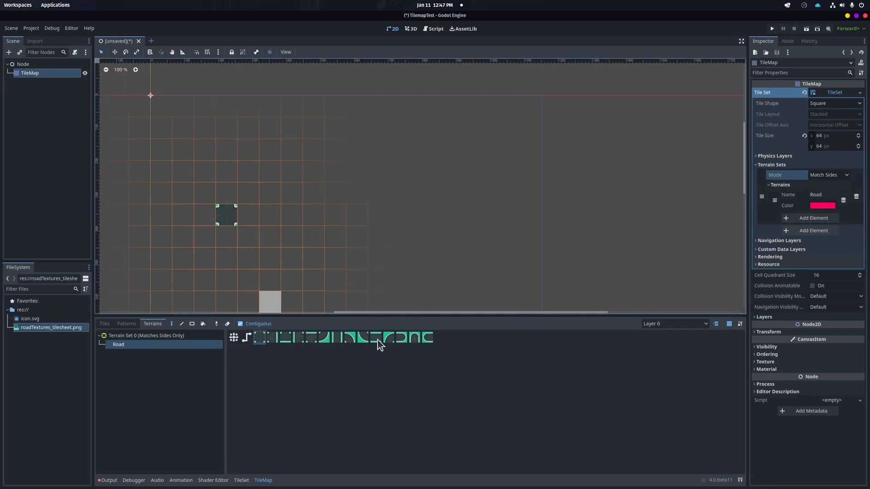
{"action": "left_click", "coordinate": [404, 338]}
{"action": "left_click", "coordinate": [249, 220]}
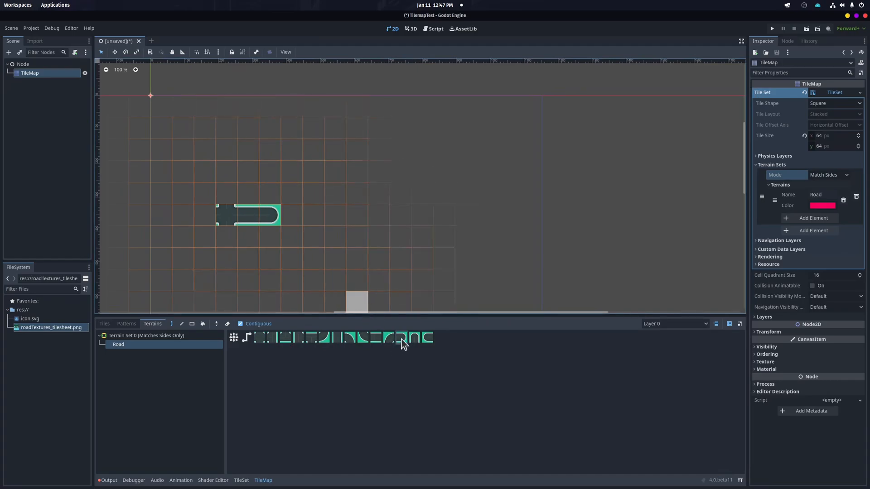
{"action": "left_click", "coordinate": [251, 221]}
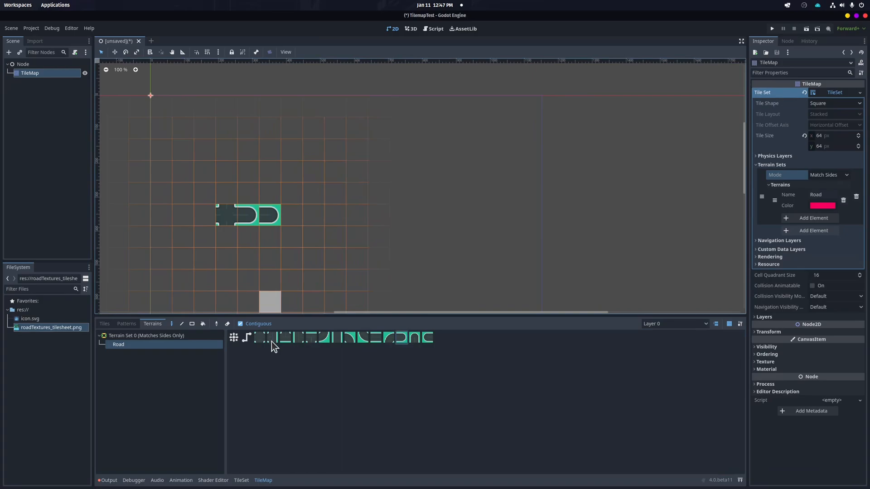
{"action": "mouse_move", "coordinate": [298, 249]}
{"action": "right_mouse_down"}
{"action": "mouse_move", "coordinate": [265, 216]}
{"action": "mouse_move", "coordinate": [218, 220]}
{"action": "right_mouse_up"}
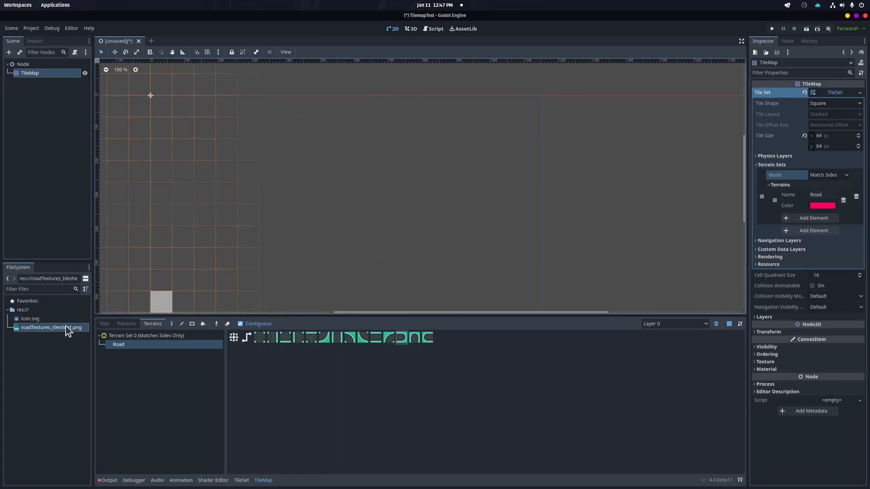
Clear the Road terrain bits from the atlas tiles in the TileSet editor
{"action": "left_click", "coordinate": [130, 336]}
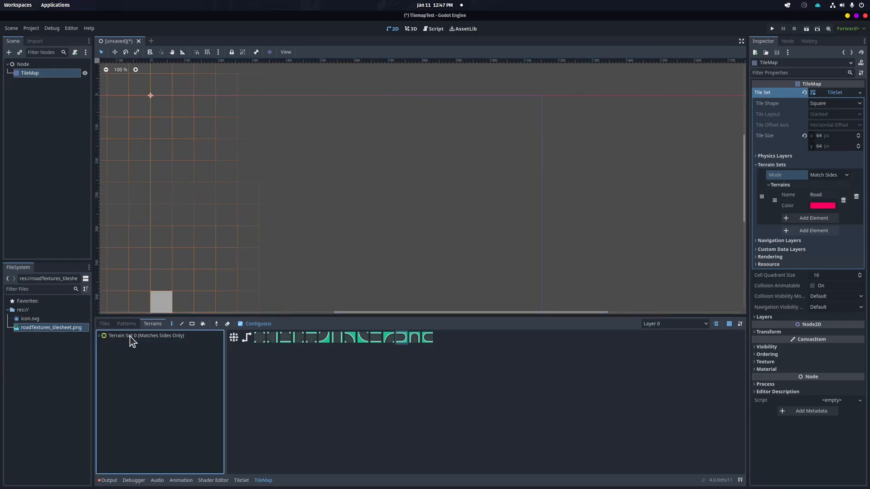
{"action": "left_click", "coordinate": [241, 480]}
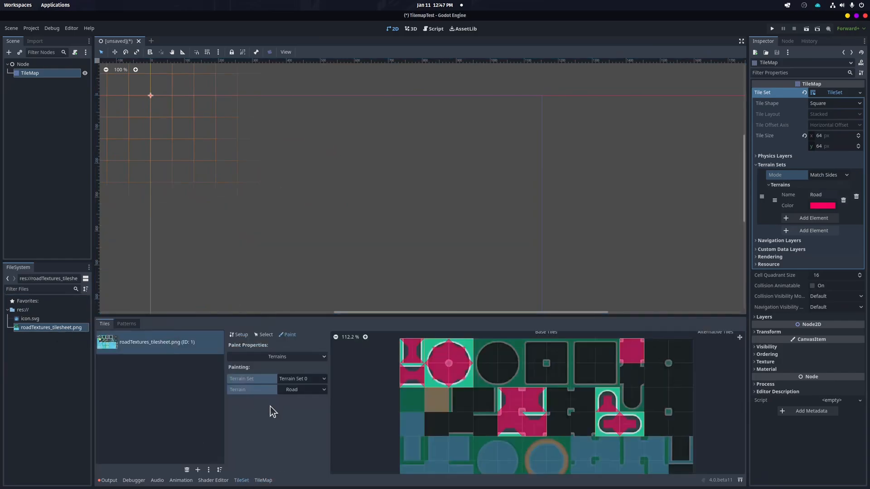
{"action": "mouse_move", "coordinate": [416, 348]}
{"action": "right_mouse_down"}
{"action": "mouse_move", "coordinate": [415, 359]}
{"action": "mouse_move", "coordinate": [471, 360]}
{"action": "mouse_move", "coordinate": [445, 360]}
{"action": "mouse_move", "coordinate": [412, 388]}
{"action": "mouse_move", "coordinate": [538, 406]}
{"action": "mouse_move", "coordinate": [509, 420]}
{"action": "mouse_move", "coordinate": [511, 428]}
{"action": "mouse_move", "coordinate": [547, 435]}
{"action": "right_mouse_up"}
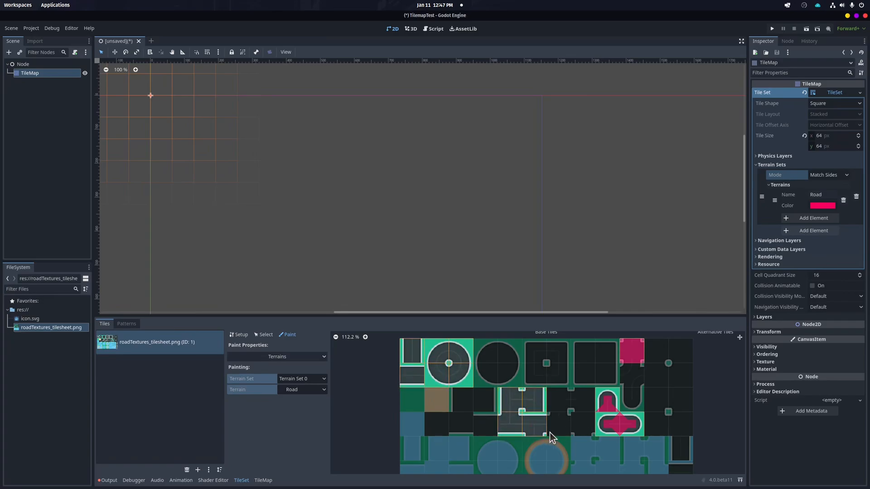
{"action": "mouse_move", "coordinate": [618, 404]}
{"action": "right_mouse_down"}
{"action": "mouse_move", "coordinate": [634, 422]}
{"action": "mouse_move", "coordinate": [628, 347]}
{"action": "mouse_move", "coordinate": [640, 355]}
{"action": "right_mouse_up"}
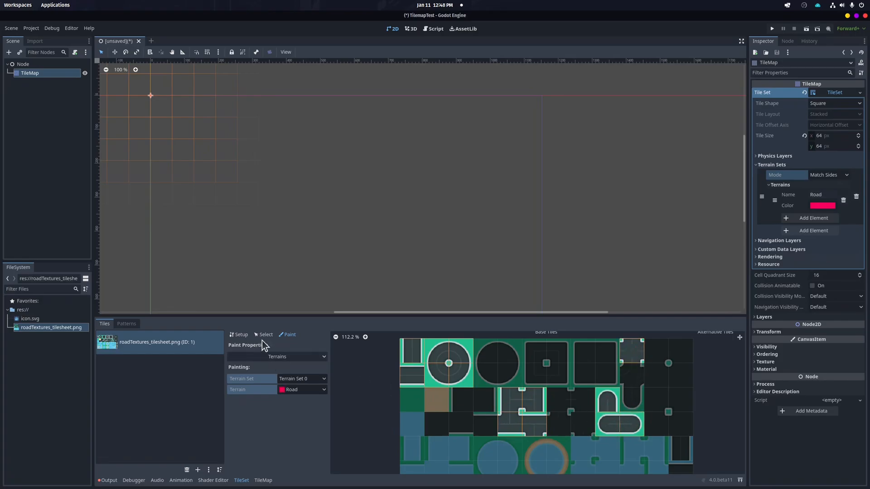
Create additional atlas tiles in Setup mode for the unused road pieces of the tilesheet
{"action": "left_click", "coordinate": [241, 335]}
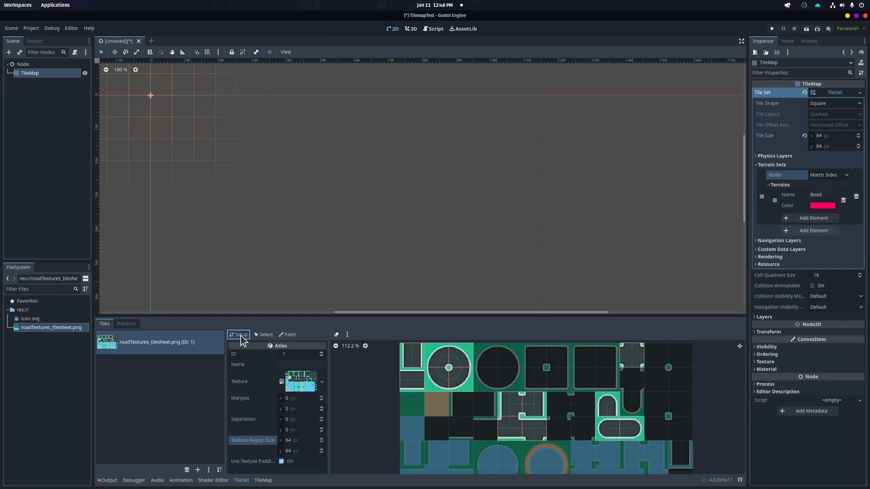
{"action": "mouse_move", "coordinate": [484, 359]}
{"action": "left_mouse_down"}
{"action": "mouse_move", "coordinate": [486, 377]}
{"action": "mouse_move", "coordinate": [512, 358]}
{"action": "left_mouse_up"}
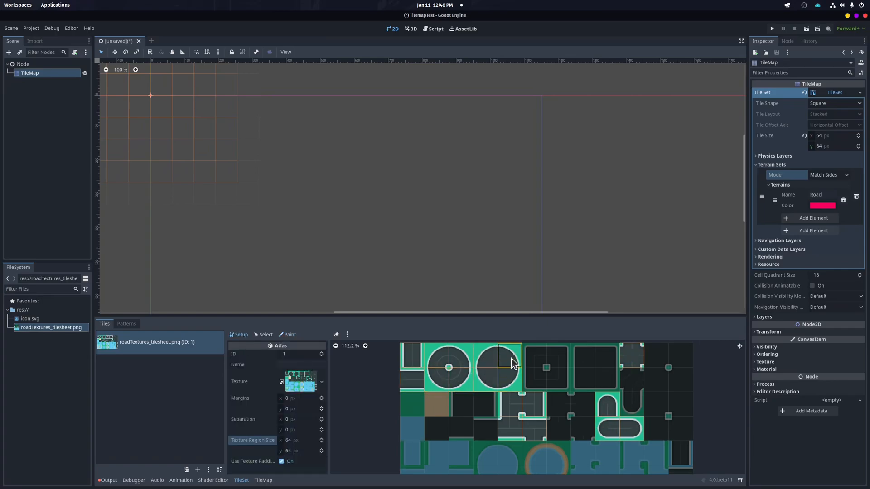
{"action": "left_click", "coordinate": [636, 407]}
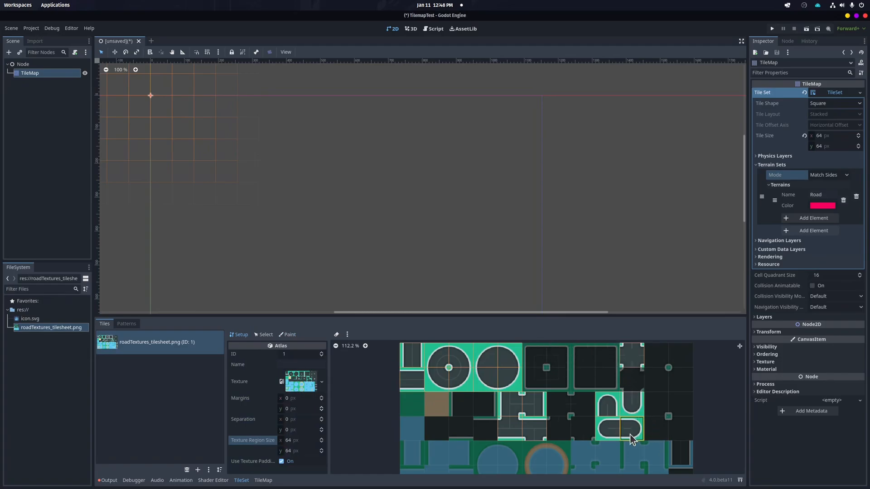
{"action": "left_click", "coordinate": [534, 410]}
{"action": "left_click", "coordinate": [557, 410]}
{"action": "left_click", "coordinate": [575, 411]}
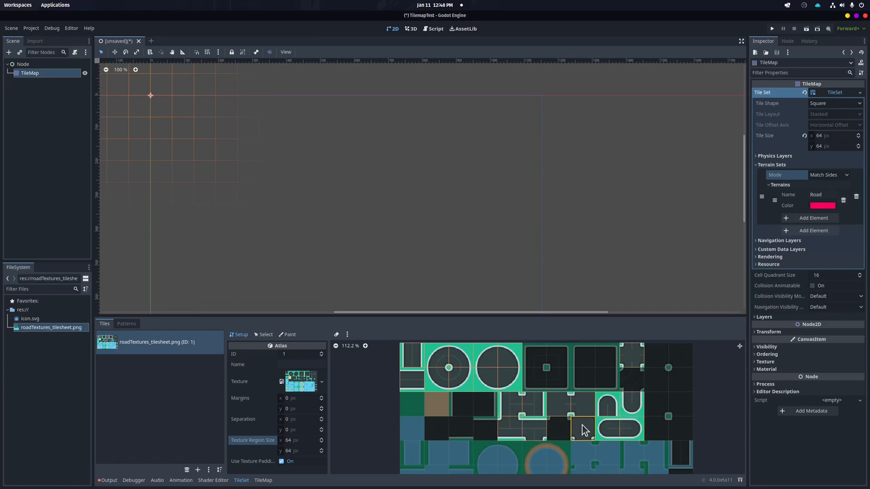
{"action": "left_click", "coordinate": [657, 380]}
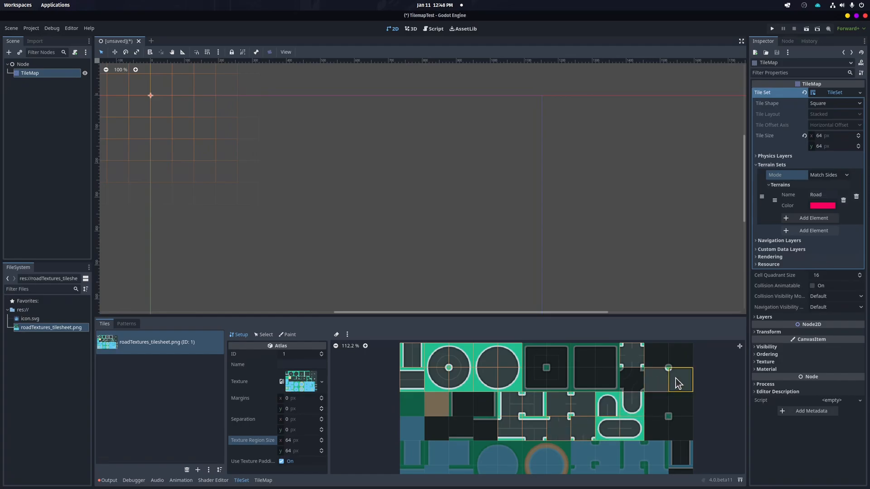
{"action": "left_click", "coordinate": [671, 359]}
{"action": "left_click", "coordinate": [661, 359]}
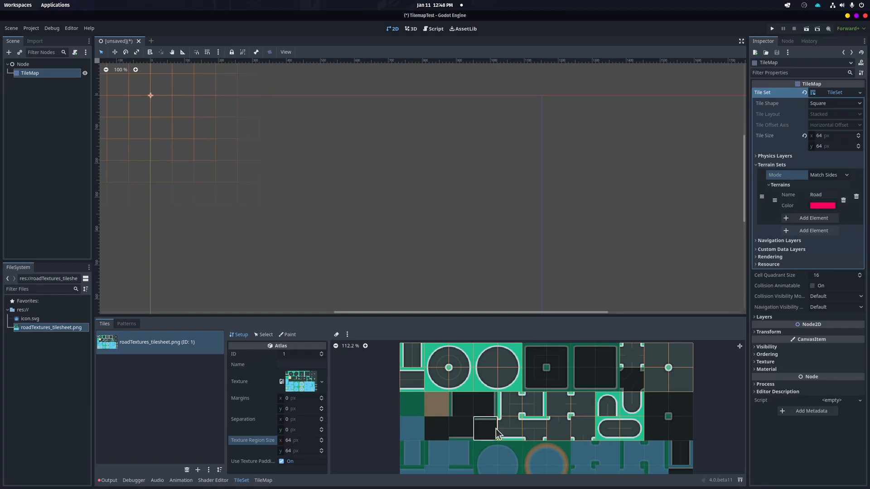
{"action": "left_click", "coordinate": [462, 404]}
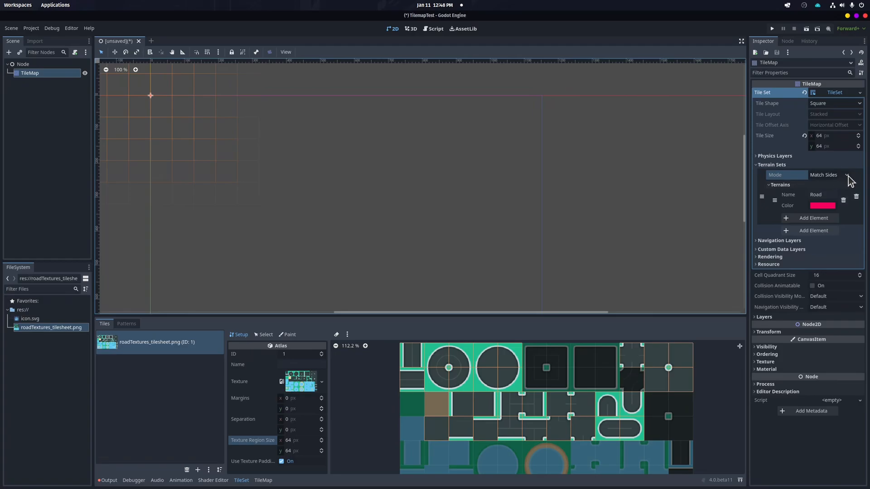
Set the TileSet's terrain set mode to Match Corners
{"action": "left_click", "coordinate": [844, 93]}
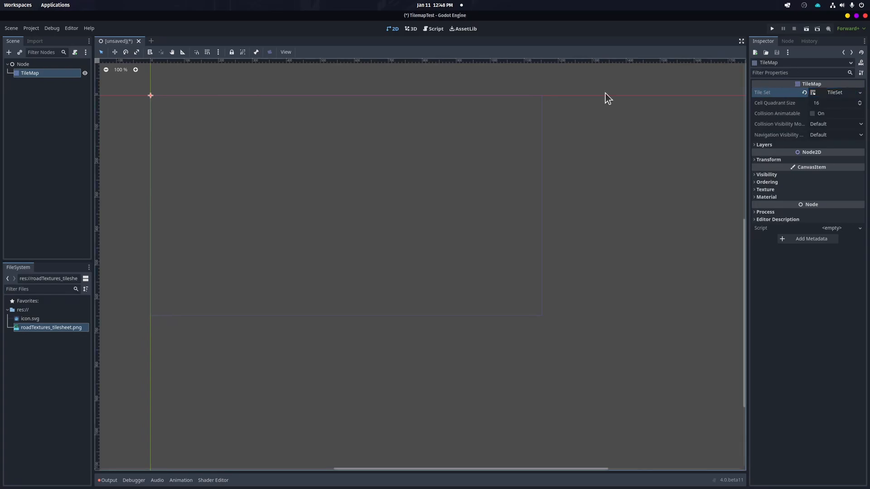
{"action": "left_click", "coordinate": [30, 65]}
{"action": "left_click", "coordinate": [30, 73]}
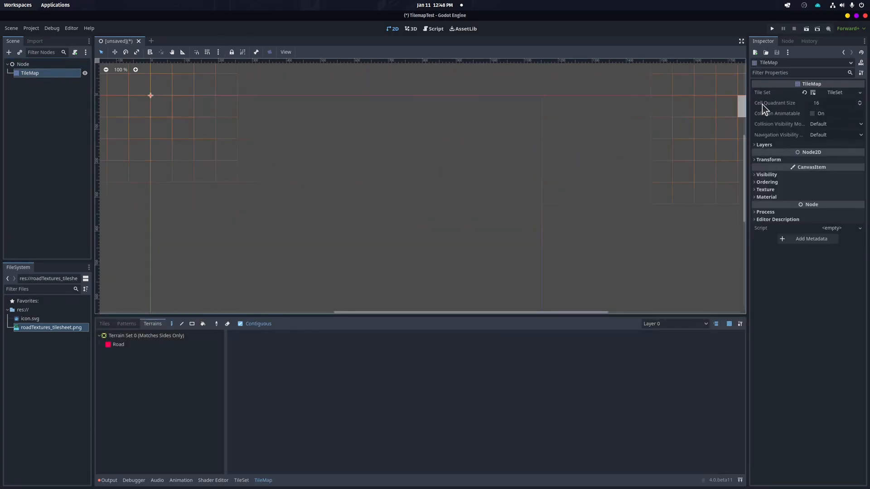
{"action": "left_click", "coordinate": [838, 92]}
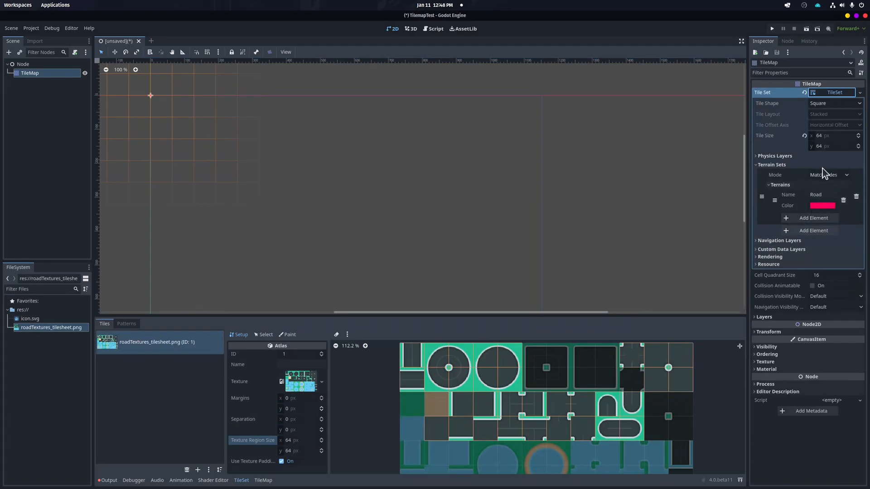
{"action": "left_click", "coordinate": [757, 165]}
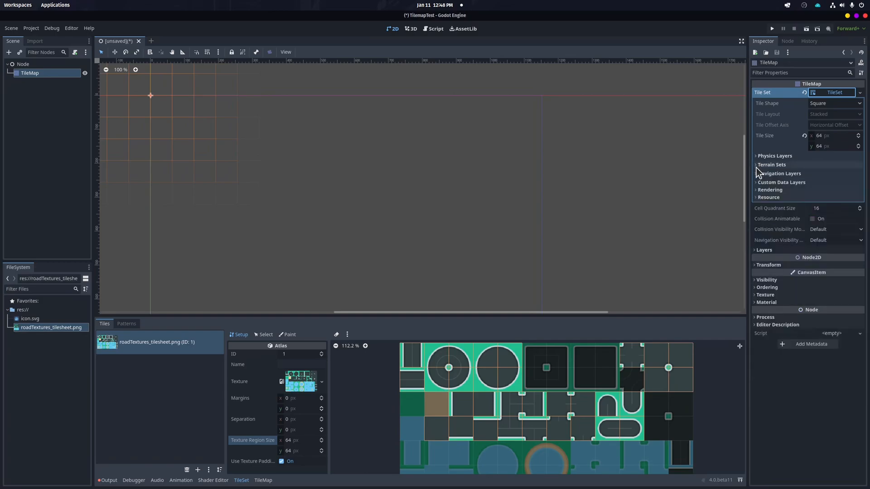
{"action": "left_click", "coordinate": [757, 165]}
{"action": "left_click", "coordinate": [830, 175]}
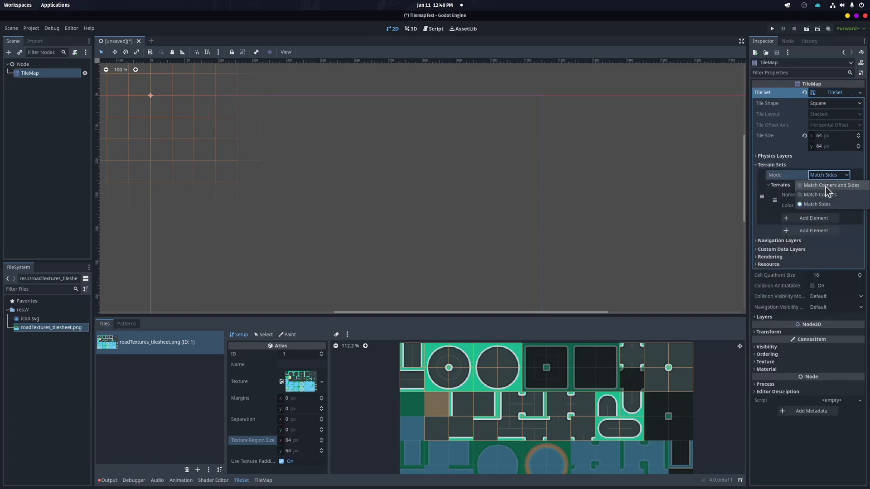
{"action": "left_click", "coordinate": [823, 195]}
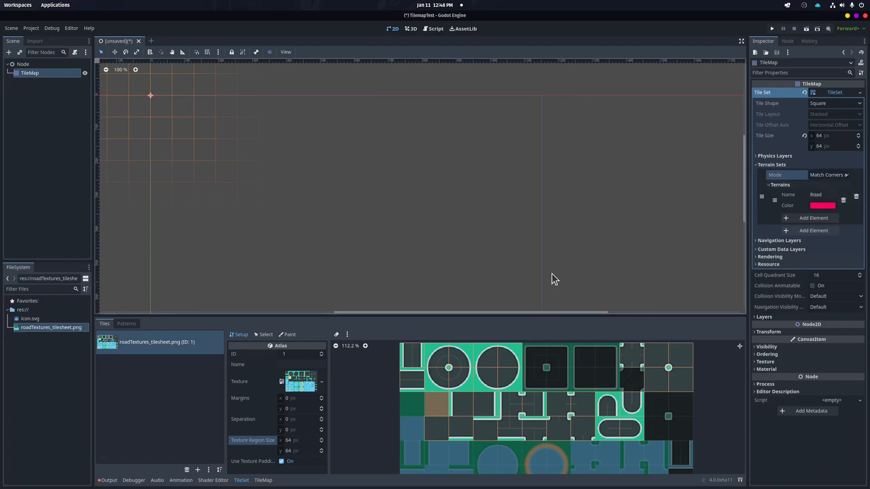
Paint Road corner bits on the left-edge straight tiles and the first round junction tile in the atlas
{"action": "left_click", "coordinate": [284, 335]}
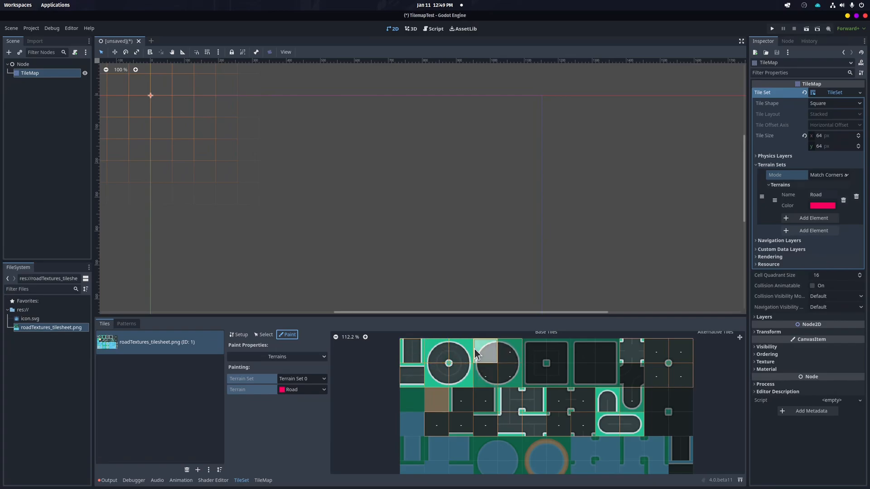
{"action": "mouse_move", "coordinate": [661, 363]}
{"action": "left_mouse_down"}
{"action": "mouse_move", "coordinate": [683, 378]}
{"action": "mouse_move", "coordinate": [579, 404]}
{"action": "mouse_move", "coordinate": [555, 423]}
{"action": "mouse_move", "coordinate": [464, 418]}
{"action": "mouse_move", "coordinate": [632, 401]}
{"action": "mouse_move", "coordinate": [462, 402]}
{"action": "mouse_move", "coordinate": [449, 419]}
{"action": "left_mouse_up"}
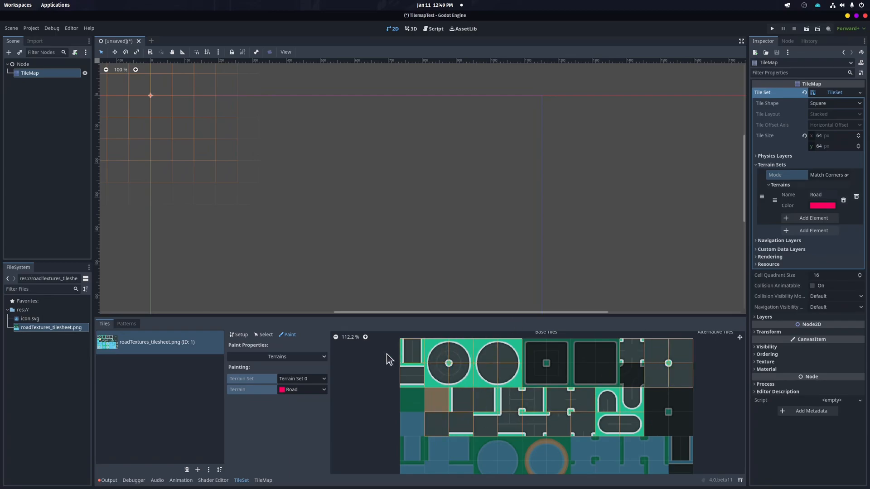
{"action": "left_click", "coordinate": [412, 352]}
{"action": "left_click", "coordinate": [411, 376]}
{"action": "mouse_move", "coordinate": [422, 373]}
{"action": "left_mouse_down"}
{"action": "mouse_move", "coordinate": [410, 374]}
{"action": "mouse_move", "coordinate": [420, 376]}
{"action": "left_mouse_up"}
{"action": "left_click", "coordinate": [438, 353]}
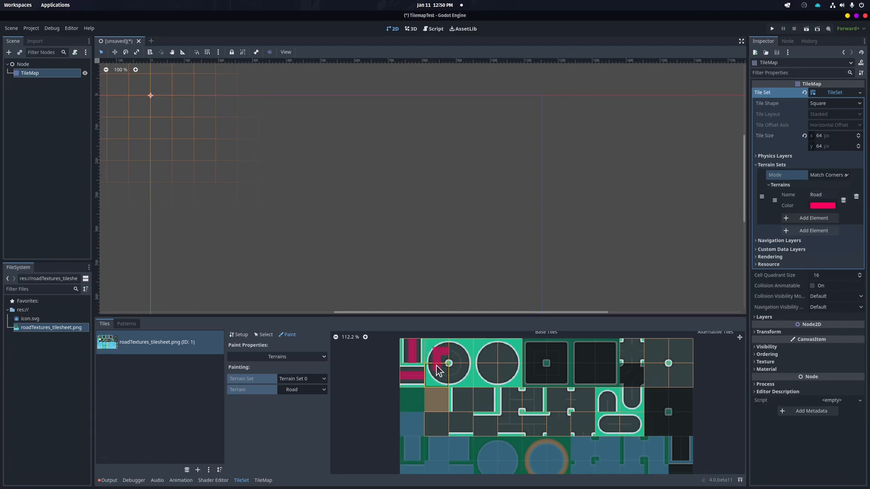
{"action": "left_click_drag", "start_coordinate": [438, 378], "coordinate": [448, 381]}
Paint Road corner bits on the second round tile and the small tile at the atlas's top right
{"action": "left_click", "coordinate": [463, 368]}
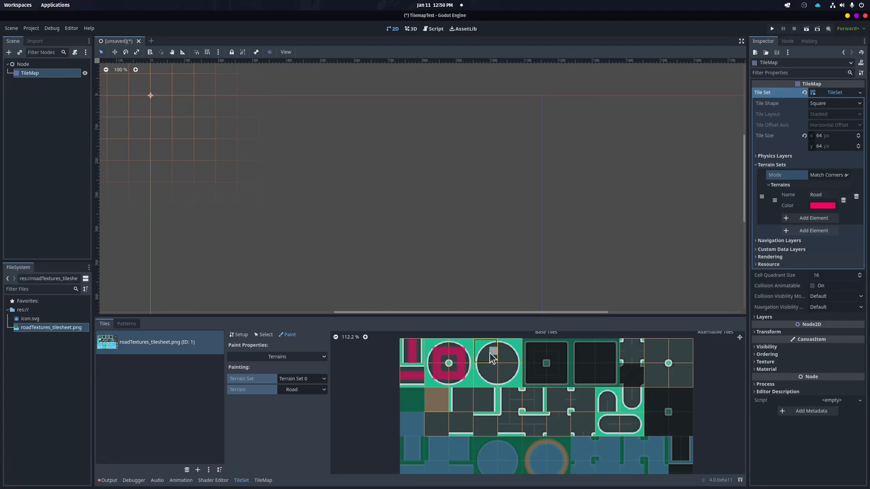
{"action": "mouse_move", "coordinate": [486, 365]}
{"action": "left_mouse_down"}
{"action": "mouse_move", "coordinate": [488, 376]}
{"action": "mouse_move", "coordinate": [508, 366]}
{"action": "left_mouse_up"}
{"action": "left_click_drag", "start_coordinate": [623, 352], "coordinate": [633, 352]}
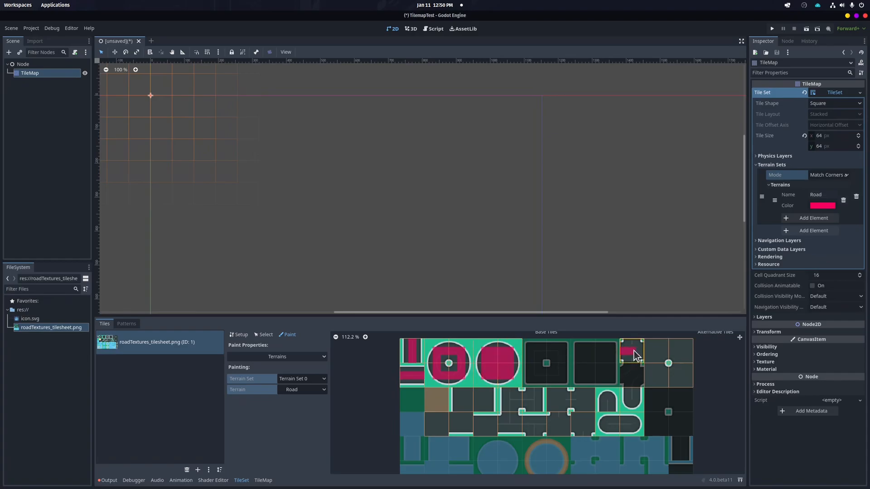
{"action": "left_click", "coordinate": [629, 358]}
Paint Road corner bits on the rounded end tiles and the crossroad block
{"action": "left_click", "coordinate": [608, 402]}
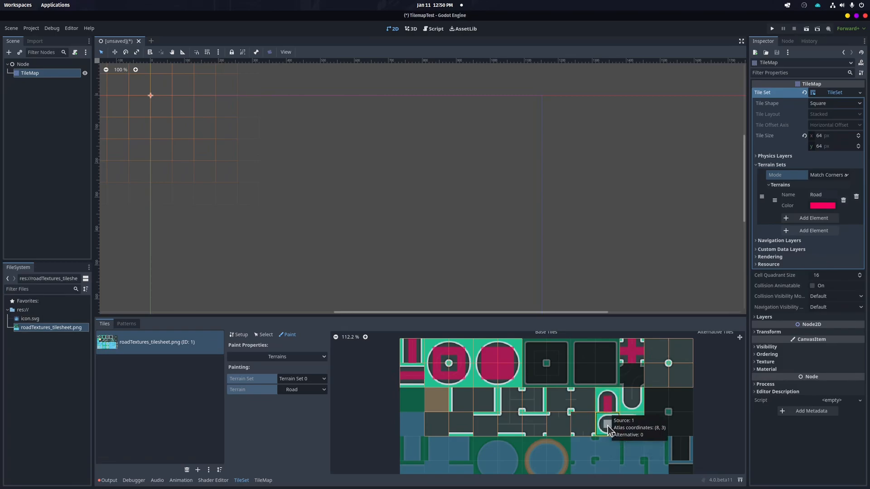
{"action": "left_click_drag", "start_coordinate": [612, 425], "coordinate": [628, 423]}
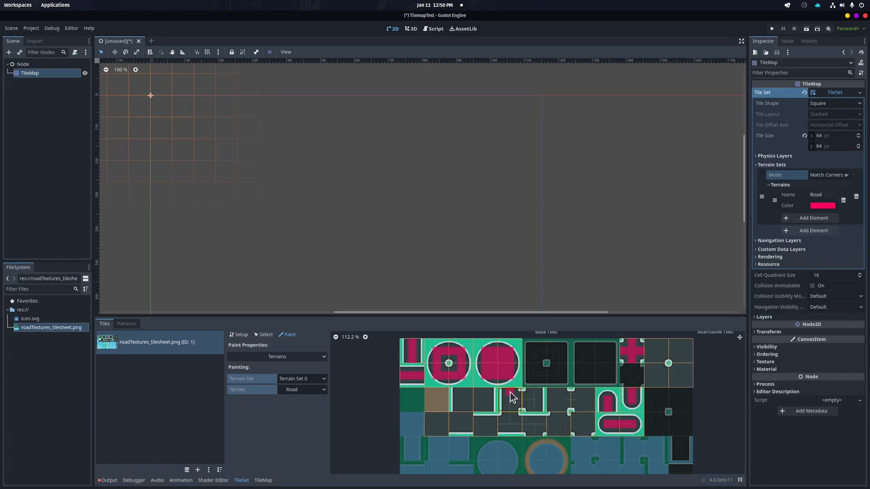
{"action": "left_click_drag", "start_coordinate": [510, 392], "coordinate": [538, 408]}
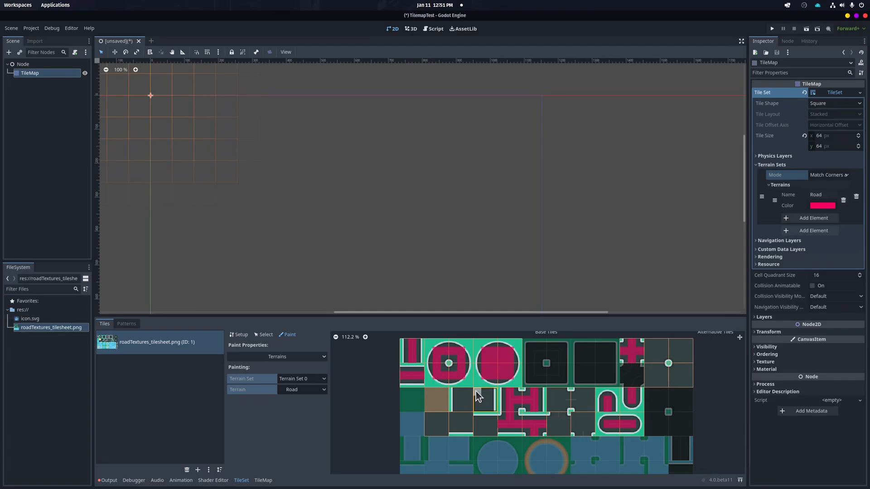
{"action": "left_click_drag", "start_coordinate": [479, 393], "coordinate": [483, 398]}
Paint Road corner bits on the tiles in the atlas's lower row
{"action": "left_click", "coordinate": [466, 419]}
{"action": "left_click", "coordinate": [452, 429]}
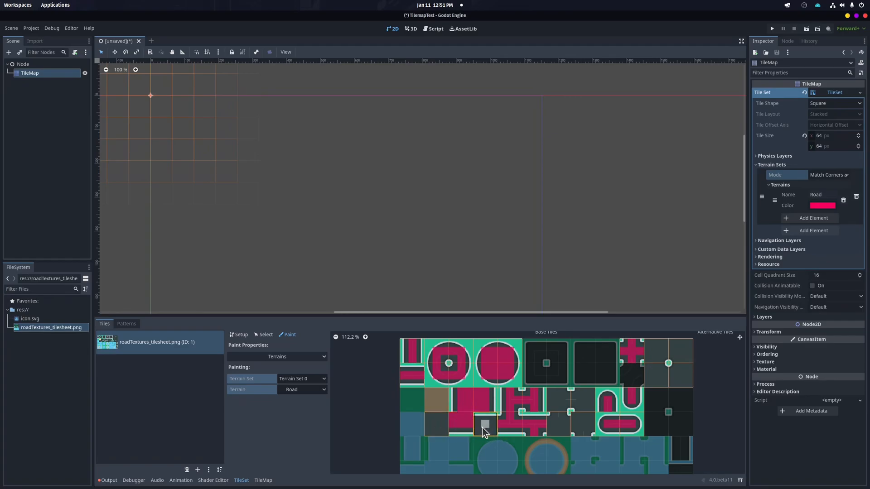
{"action": "left_click", "coordinate": [491, 428]}
{"action": "left_click", "coordinate": [482, 431]}
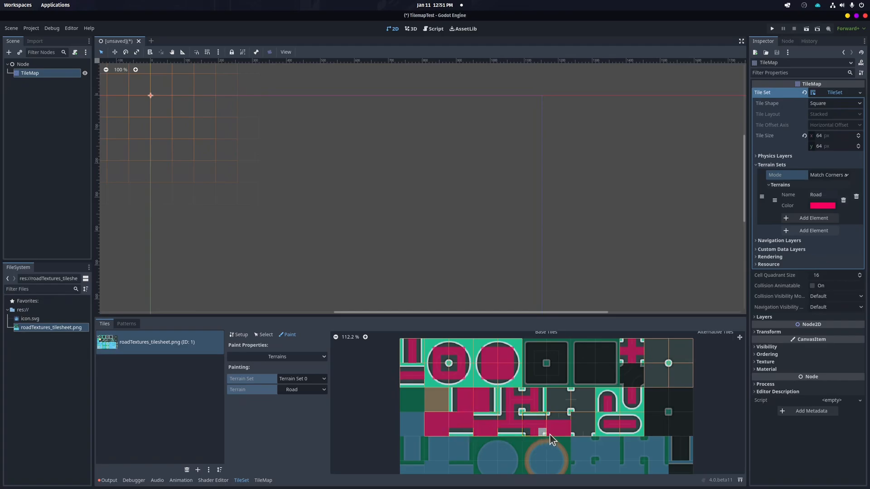
Paint Road corner bits on the remaining middle tiles and the large tile at the atlas's top right
{"action": "left_click", "coordinate": [560, 418]}
{"action": "left_click", "coordinate": [588, 427]}
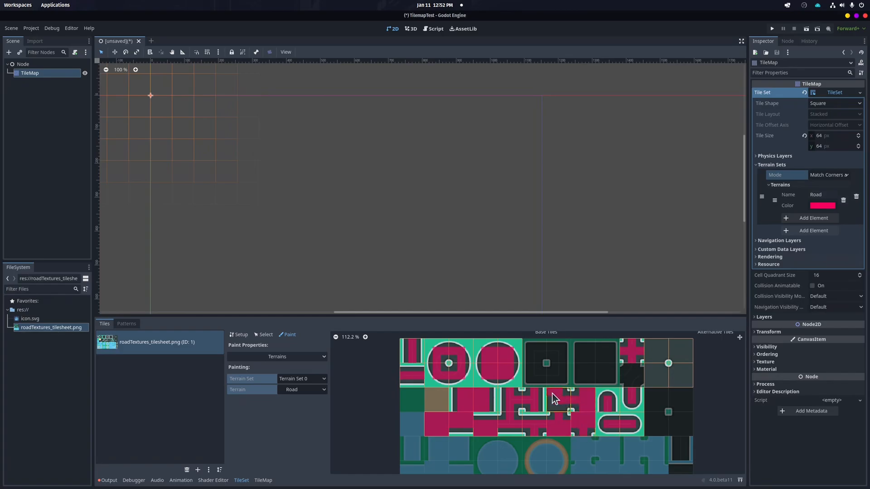
{"action": "left_click", "coordinate": [662, 375]}
{"action": "left_click", "coordinate": [682, 375]}
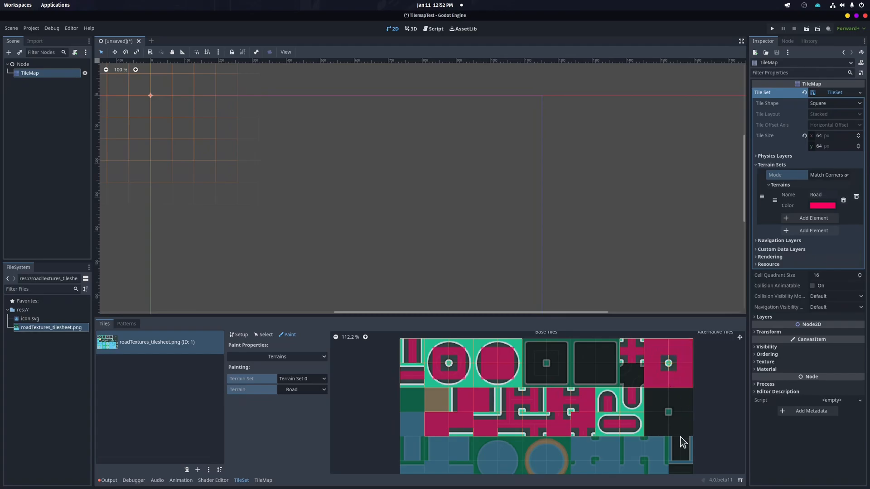
Switch to TileMap painting, pick the Road terrain of Terrain Set 0 and choose path painting mode
{"action": "scroll", "coordinate": [632, 374], "scroll_direction": "down", "scroll_amount": 1}
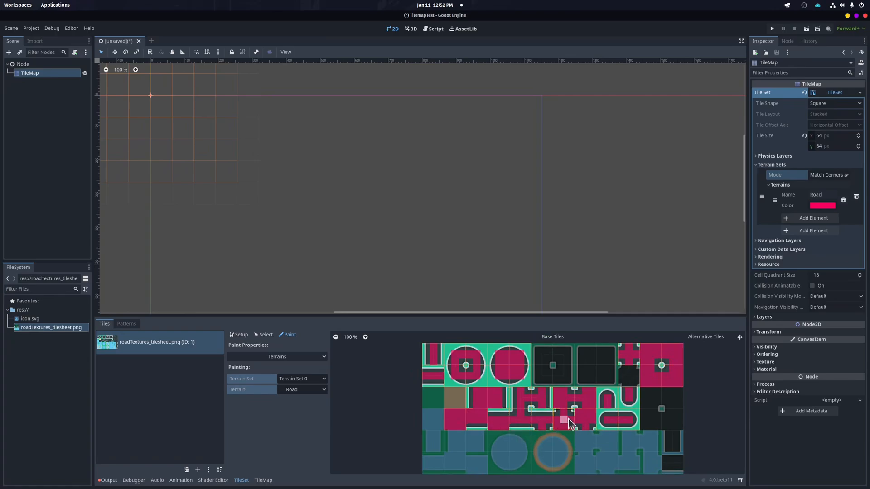
{"action": "scroll", "coordinate": [573, 418], "scroll_direction": "up", "scroll_amount": 1}
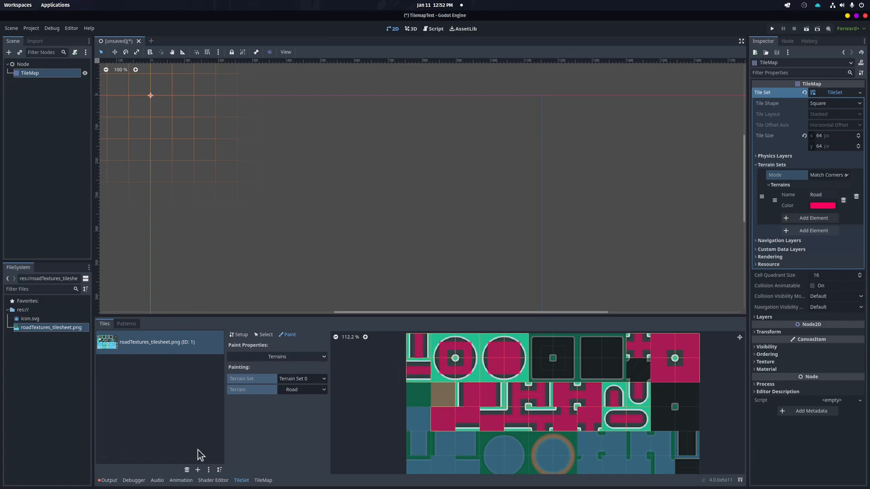
{"action": "left_click", "coordinate": [262, 480]}
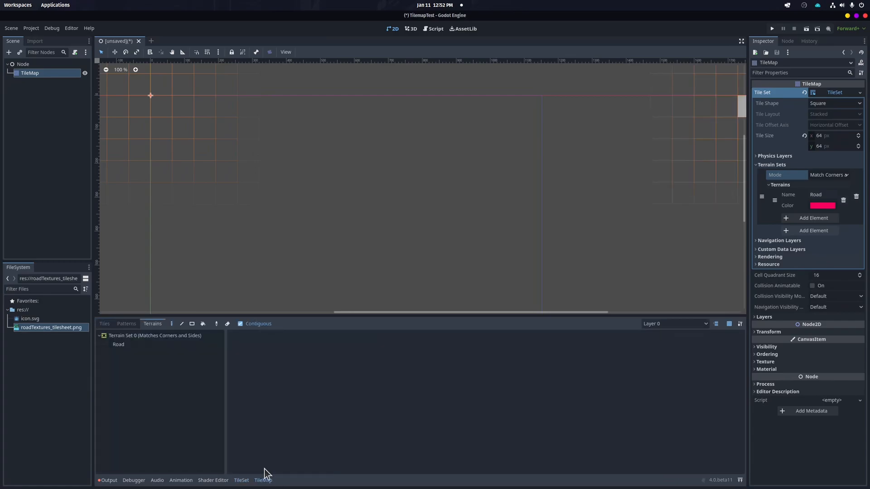
{"action": "left_click", "coordinate": [116, 345]}
{"action": "left_click", "coordinate": [248, 337]}
Paint a winding connected road path of Road terrain near the canvas's upper left
{"action": "left_click", "coordinate": [206, 128]}
{"action": "left_click_drag", "start_coordinate": [253, 132], "coordinate": [259, 155]}
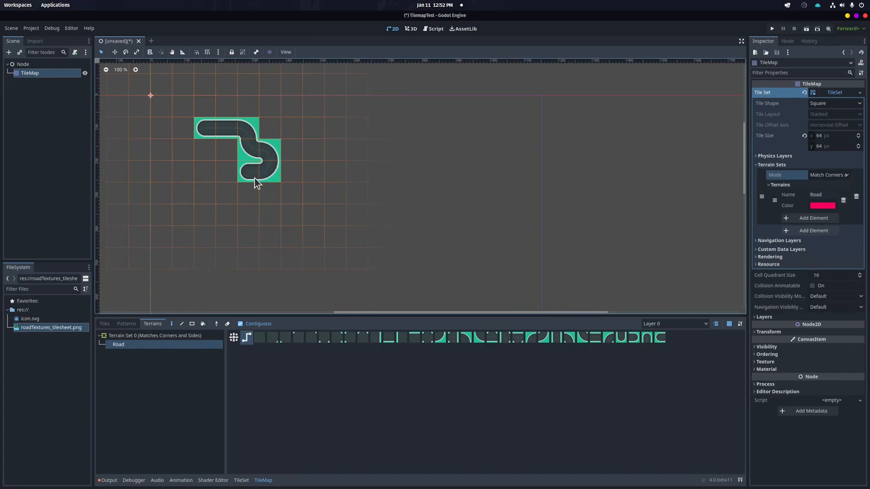
{"action": "mouse_move", "coordinate": [280, 194]}
{"action": "left_mouse_down"}
{"action": "mouse_move", "coordinate": [293, 165]}
{"action": "mouse_move", "coordinate": [260, 141]}
{"action": "mouse_move", "coordinate": [231, 145]}
{"action": "mouse_move", "coordinate": [213, 132]}
{"action": "mouse_move", "coordinate": [208, 147]}
{"action": "mouse_move", "coordinate": [222, 150]}
{"action": "left_mouse_up"}
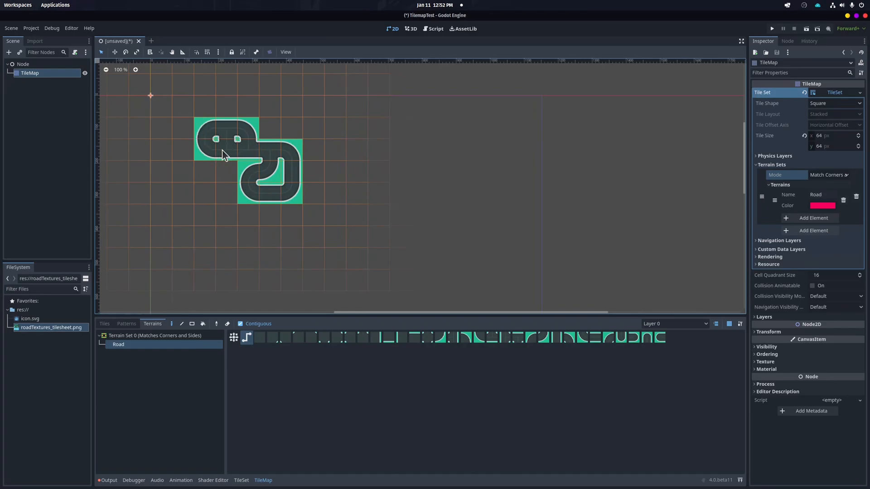
{"action": "mouse_move", "coordinate": [278, 126]}
{"action": "left_mouse_down"}
{"action": "mouse_move", "coordinate": [297, 128]}
{"action": "mouse_move", "coordinate": [299, 107]}
{"action": "left_mouse_up"}
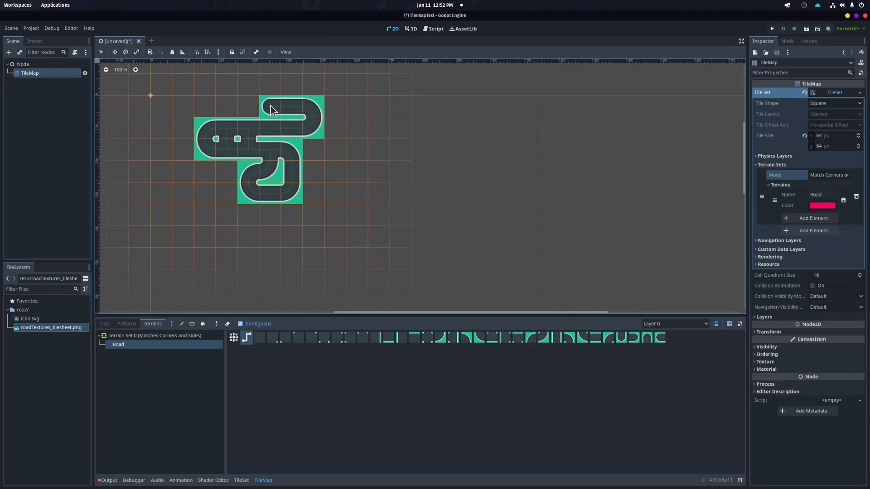
{"action": "left_click", "coordinate": [263, 136]}
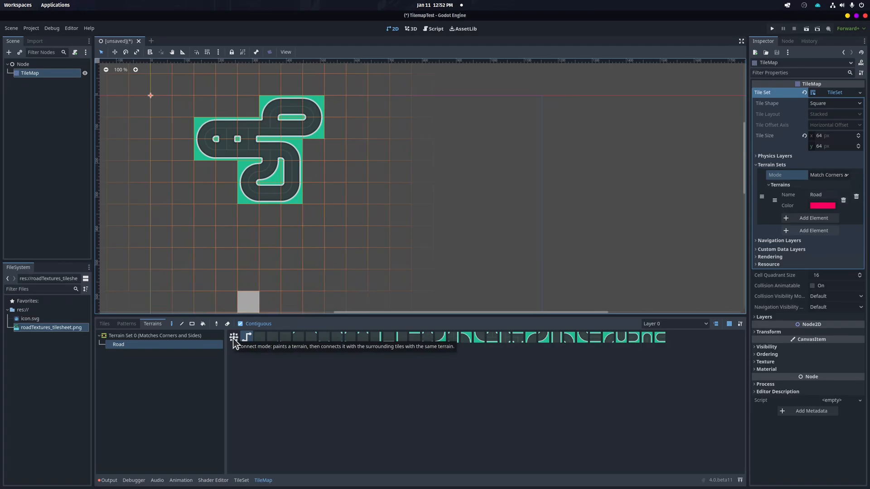
Switch to connect mode and paint Road blocks: an extension to the right, a square loop and a round patch below
{"action": "left_click", "coordinate": [233, 338]}
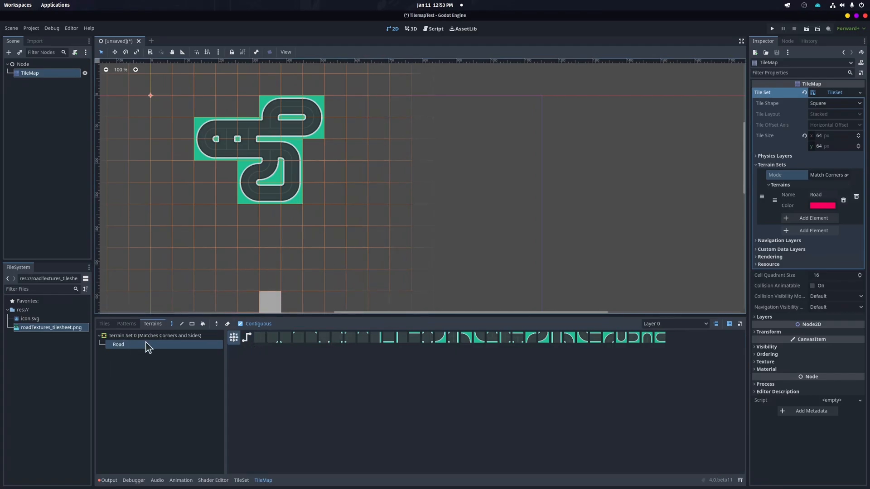
{"action": "left_click", "coordinate": [331, 136]}
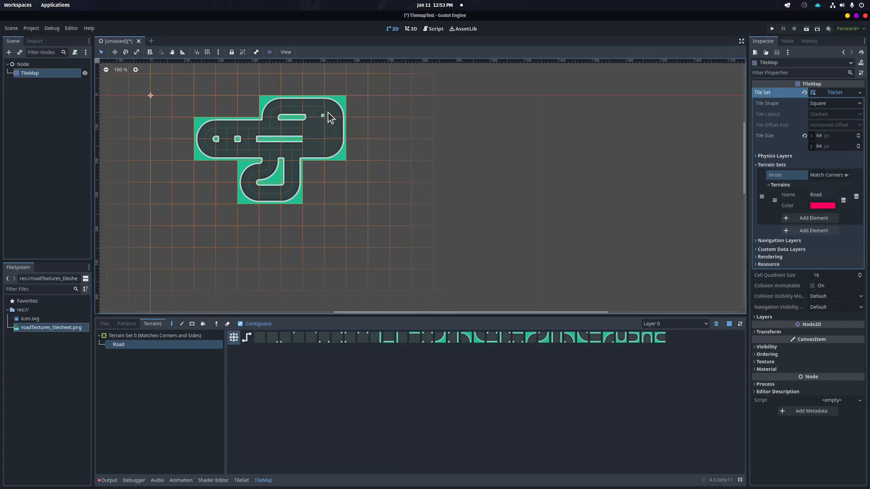
{"action": "mouse_move", "coordinate": [348, 130]}
{"action": "left_mouse_down"}
{"action": "mouse_move", "coordinate": [369, 128]}
{"action": "mouse_move", "coordinate": [391, 173]}
{"action": "left_mouse_up"}
{"action": "left_click", "coordinate": [373, 187]}
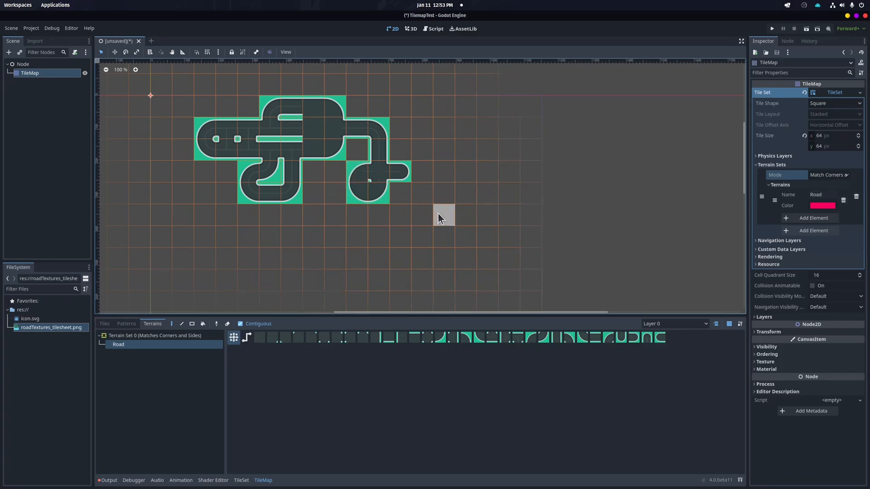
{"action": "mouse_move", "coordinate": [453, 216]}
{"action": "left_mouse_down"}
{"action": "mouse_move", "coordinate": [469, 217]}
{"action": "mouse_move", "coordinate": [485, 255]}
{"action": "mouse_move", "coordinate": [455, 261]}
{"action": "mouse_move", "coordinate": [439, 237]}
{"action": "mouse_move", "coordinate": [448, 214]}
{"action": "left_mouse_up"}
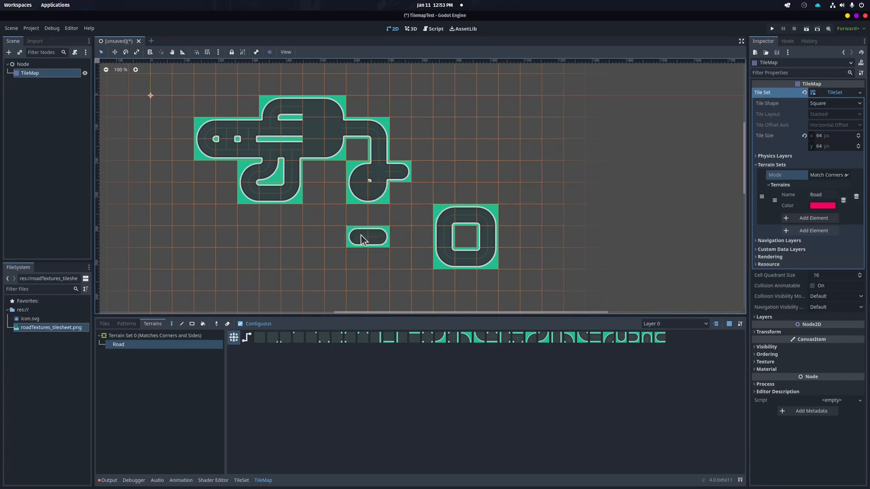
{"action": "left_click", "coordinate": [376, 255]}
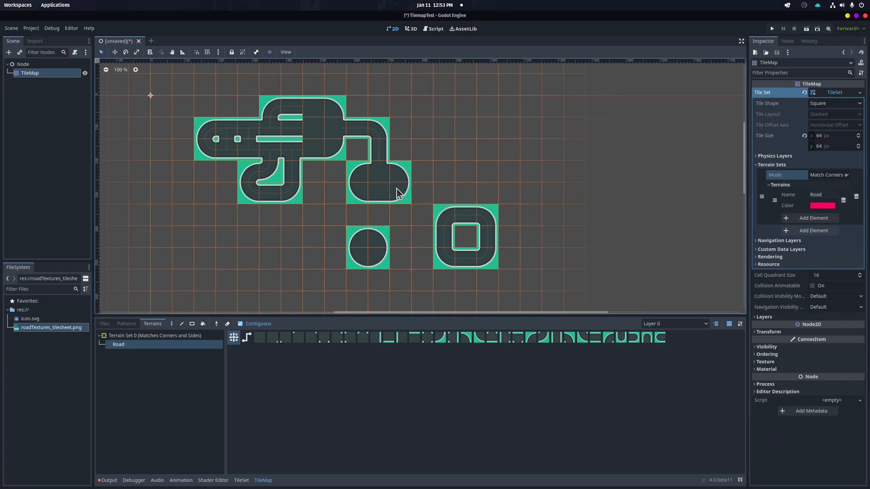
Extend the road network further right with more Road strokes, erasing a few cells to reshape the top branch
{"action": "left_click", "coordinate": [401, 137]}
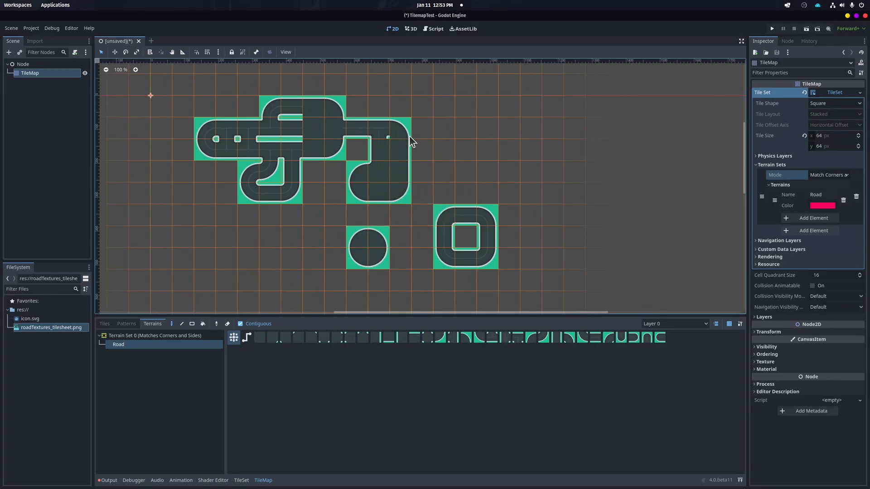
{"action": "mouse_move", "coordinate": [424, 121]}
{"action": "left_mouse_down"}
{"action": "mouse_move", "coordinate": [453, 124]}
{"action": "mouse_move", "coordinate": [460, 148]}
{"action": "mouse_move", "coordinate": [430, 163]}
{"action": "mouse_move", "coordinate": [497, 168]}
{"action": "left_mouse_up"}
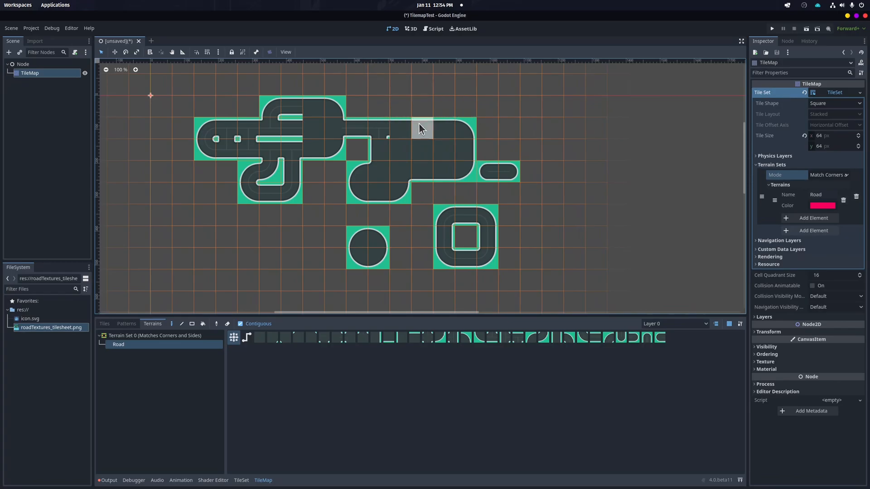
{"action": "mouse_move", "coordinate": [447, 101]}
{"action": "left_mouse_down"}
{"action": "mouse_move", "coordinate": [469, 97]}
{"action": "mouse_move", "coordinate": [508, 113]}
{"action": "left_mouse_up"}
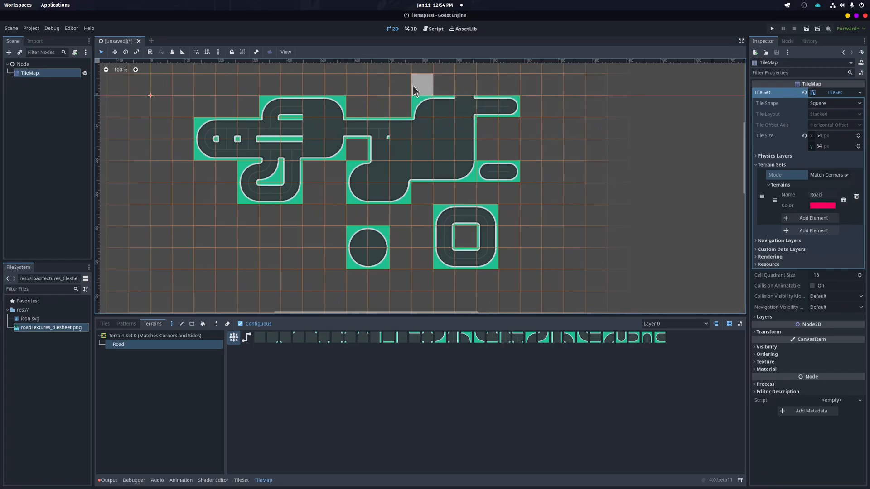
{"action": "right_click", "coordinate": [458, 85]}
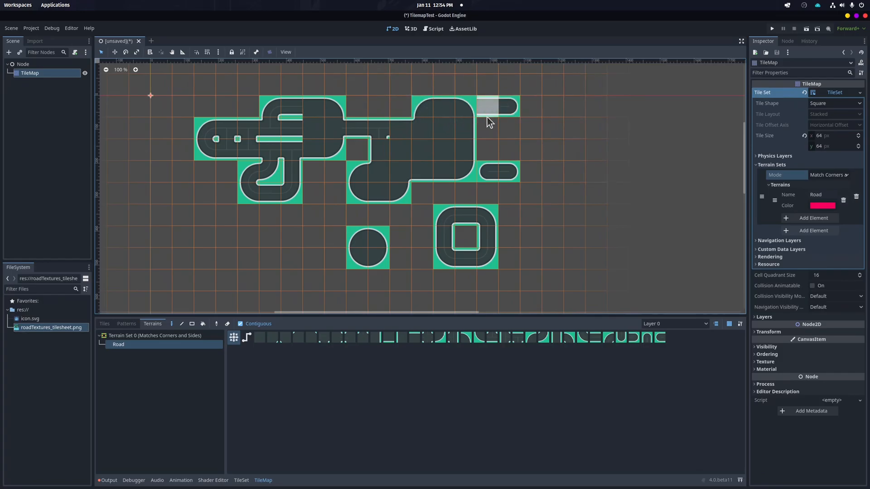
{"action": "left_click", "coordinate": [473, 109]}
{"action": "left_click", "coordinate": [458, 105]}
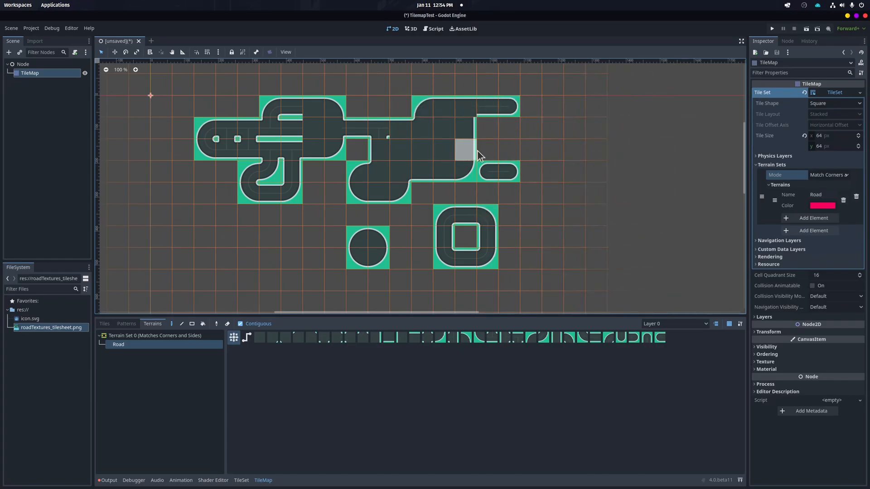
{"action": "left_click_drag", "start_coordinate": [538, 136], "coordinate": [553, 139]}
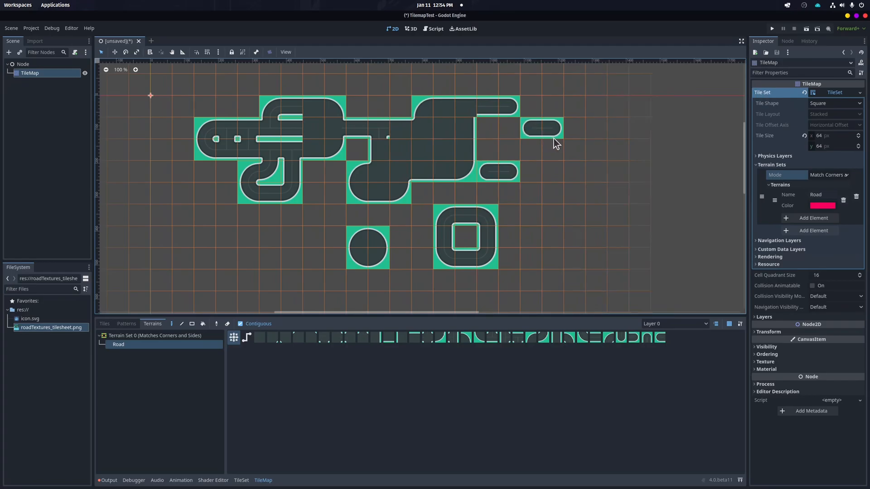
{"action": "mouse_move", "coordinate": [559, 171]}
{"action": "left_mouse_down"}
{"action": "mouse_move", "coordinate": [539, 173]}
{"action": "mouse_move", "coordinate": [586, 154]}
{"action": "left_mouse_up"}
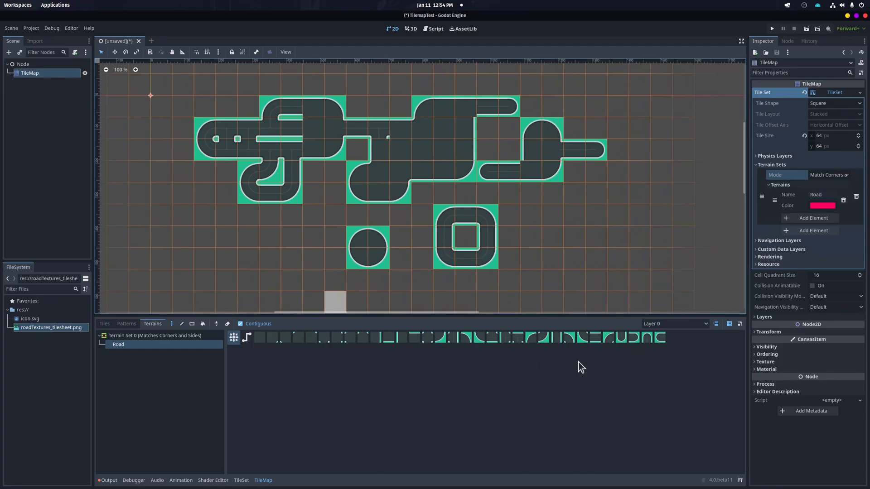
{"action": "left_click", "coordinate": [538, 192]}
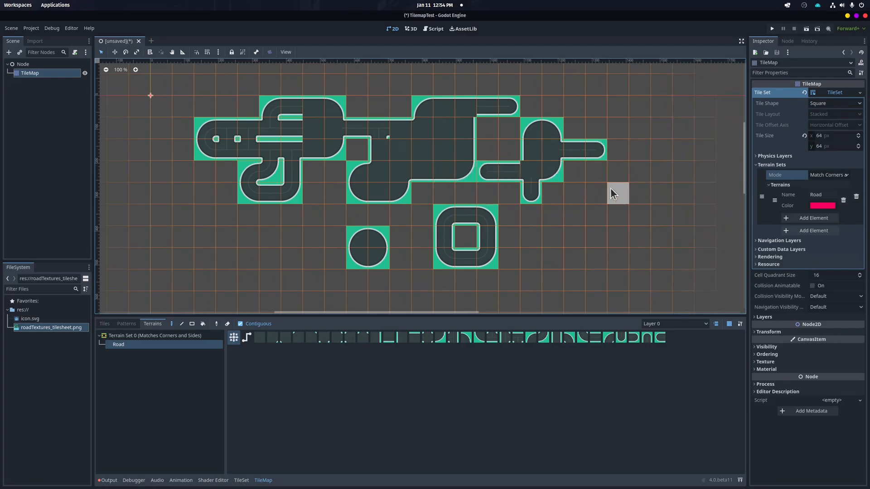
Set the TileMap's CanvasItem texture filter to Nearest
{"action": "scroll", "coordinate": [495, 224], "scroll_direction": "up", "scroll_amount": 8}
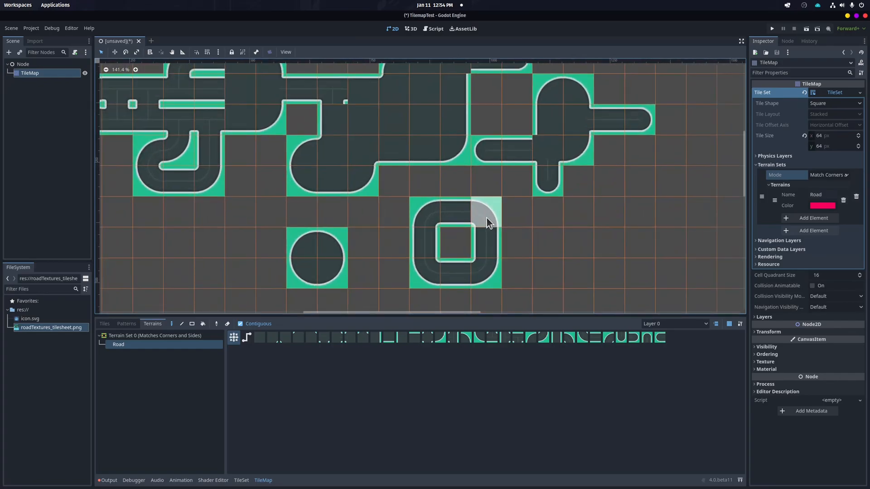
{"action": "scroll", "coordinate": [495, 216], "scroll_direction": "up", "scroll_amount": 2}
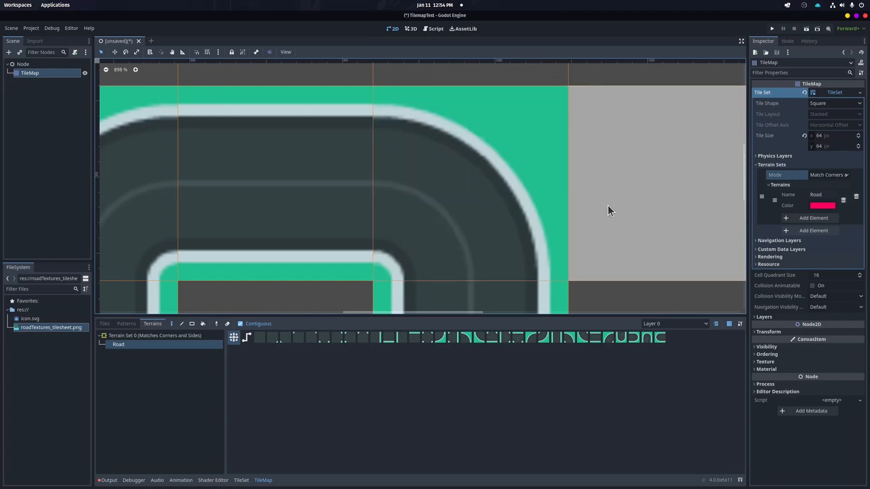
{"action": "scroll", "coordinate": [586, 195], "scroll_direction": "down", "scroll_amount": 3}
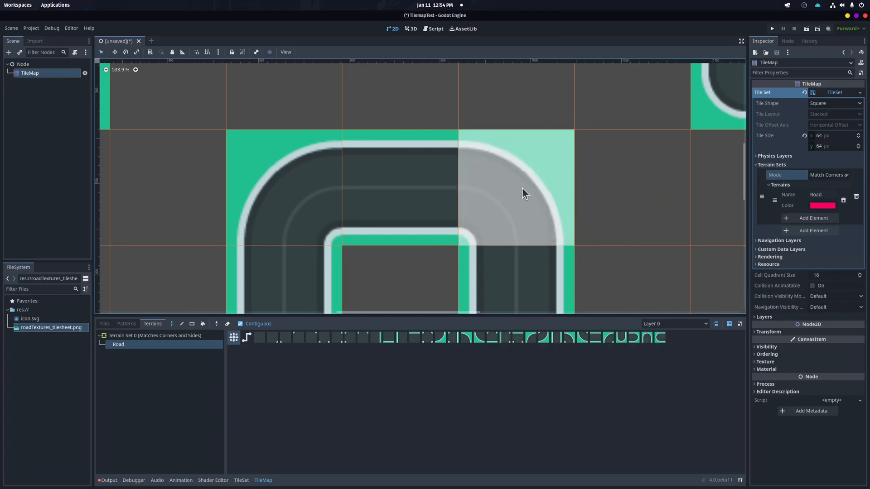
{"action": "scroll", "coordinate": [528, 190], "scroll_direction": "up", "scroll_amount": 2}
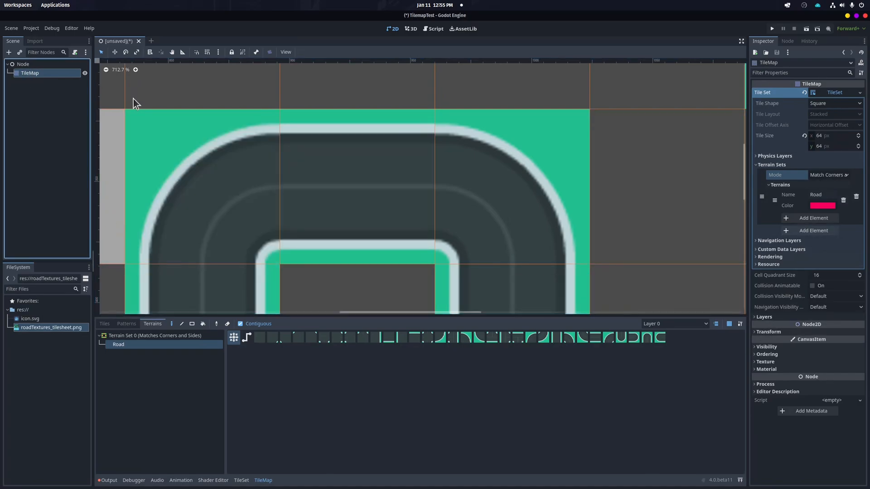
{"action": "left_click", "coordinate": [843, 53]}
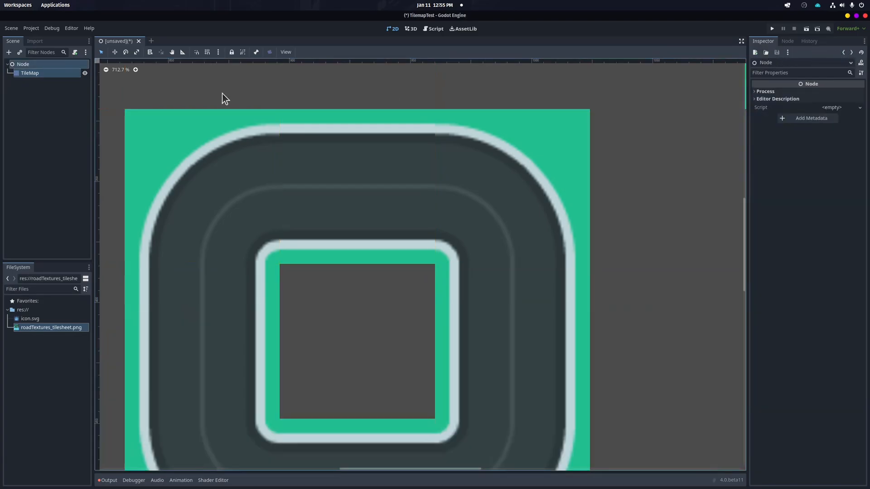
{"action": "left_click", "coordinate": [32, 73]}
{"action": "scroll", "coordinate": [420, 247], "scroll_direction": "down", "scroll_amount": 10}
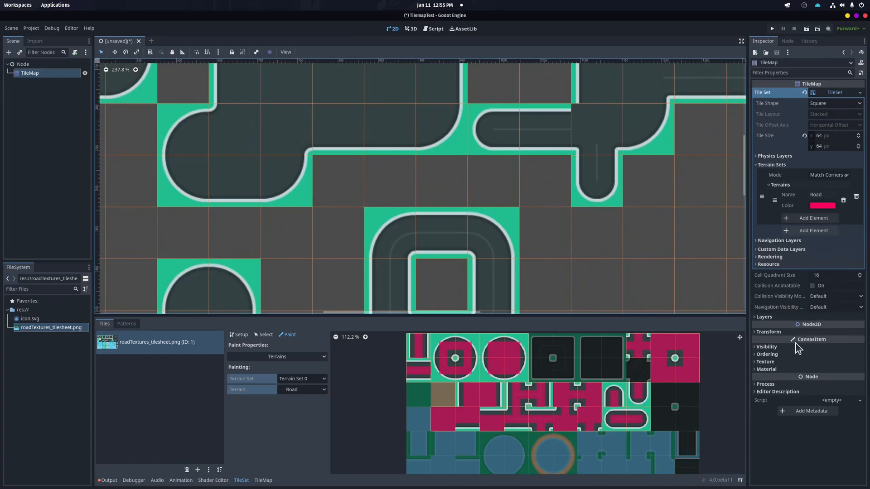
{"action": "left_click", "coordinate": [756, 362]}
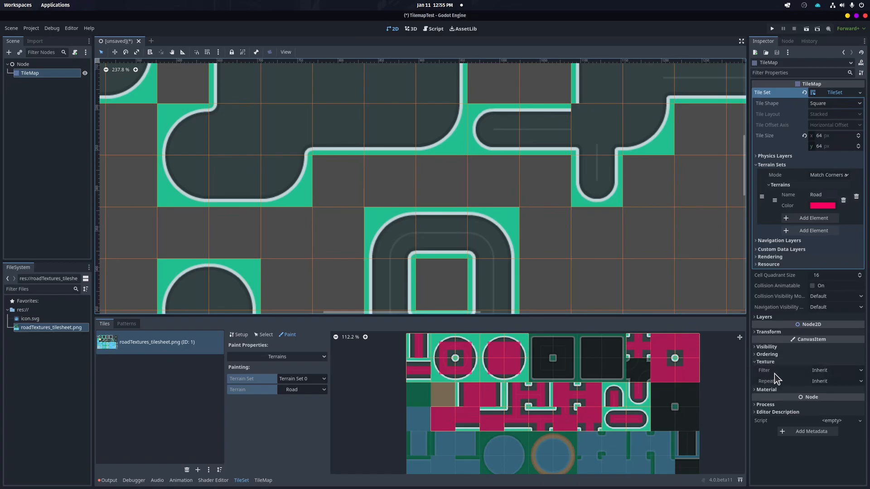
{"action": "left_click", "coordinate": [834, 371]}
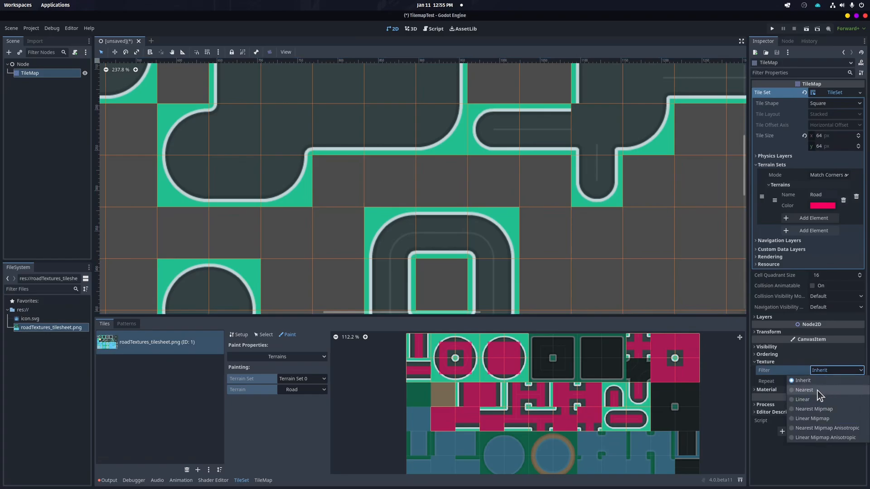
{"action": "left_click", "coordinate": [805, 390]}
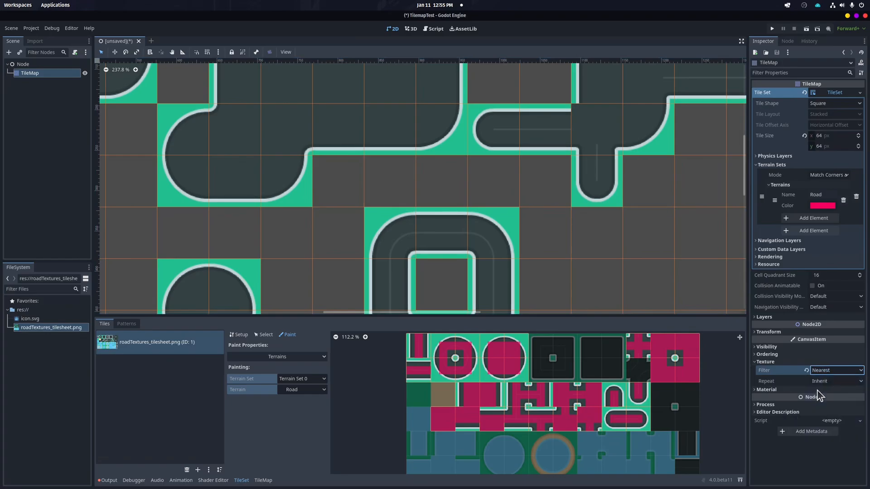
Set the project's default canvas texture filter to Nearest in Project Settings under Rendering > Textures
{"action": "scroll", "coordinate": [614, 155], "scroll_direction": "up", "scroll_amount": 3}
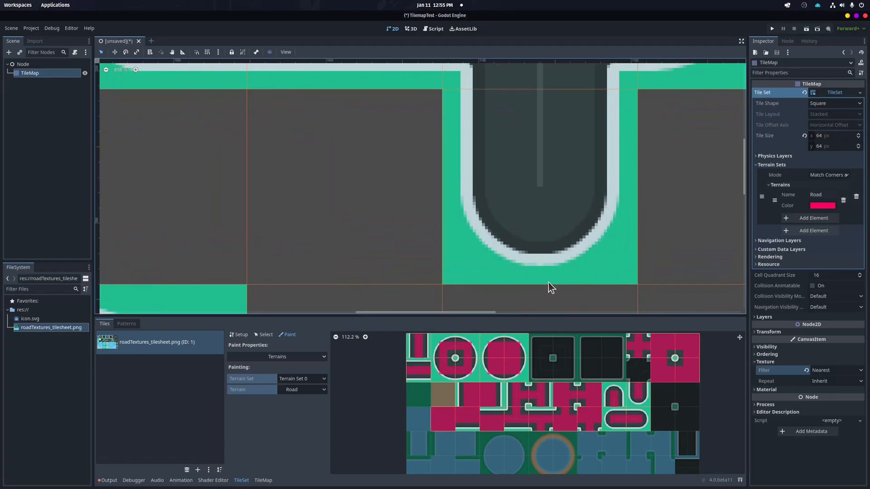
{"action": "scroll", "coordinate": [609, 162], "scroll_direction": "down", "scroll_amount": 5}
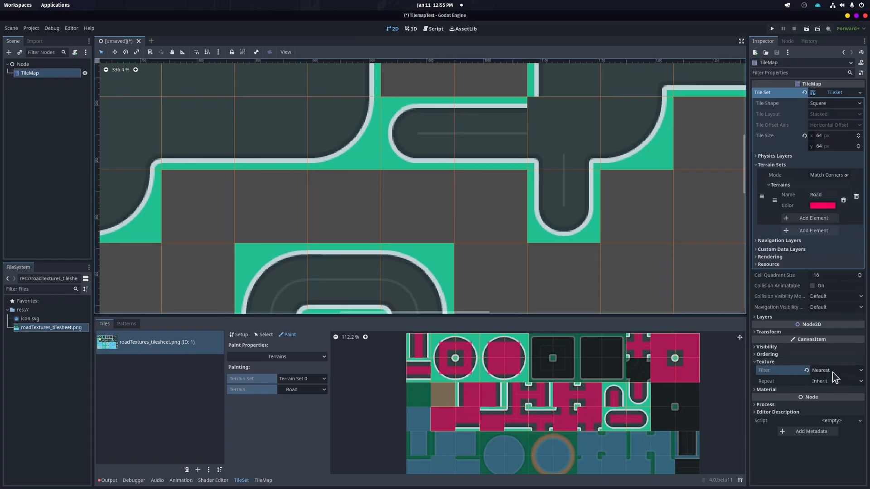
{"action": "left_click", "coordinate": [30, 28]}
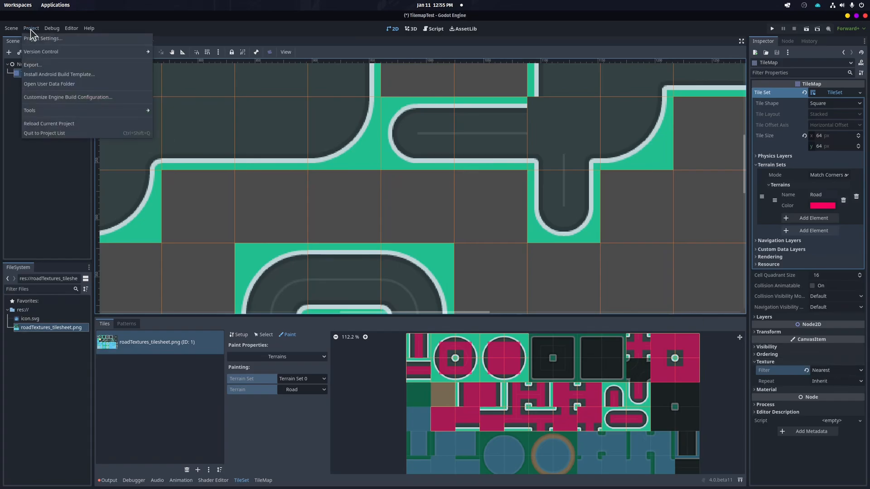
{"action": "left_click", "coordinate": [33, 38]}
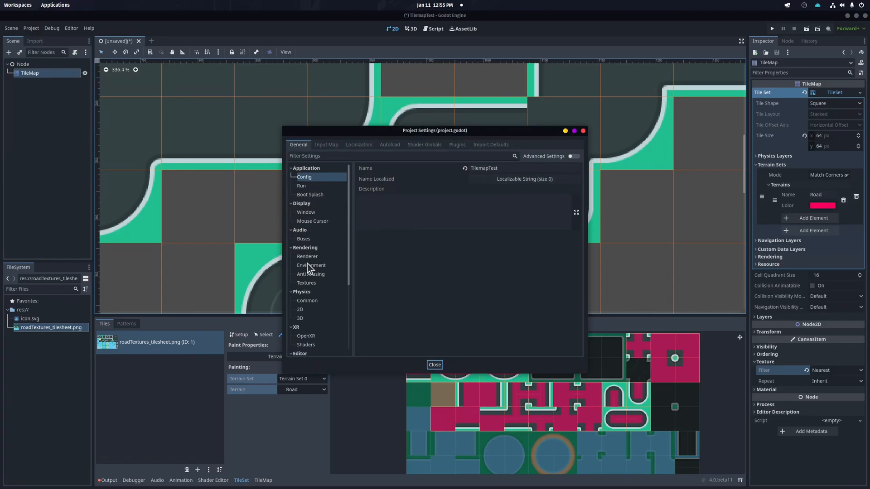
{"action": "left_click", "coordinate": [291, 249]}
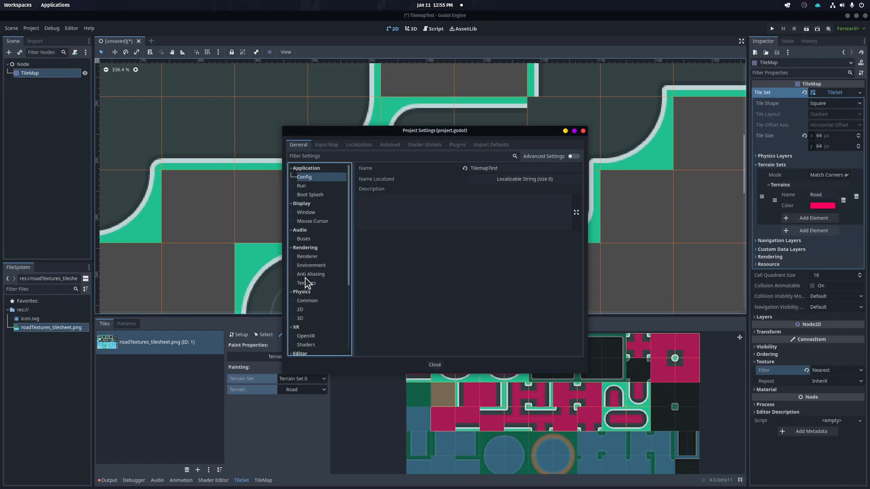
{"action": "left_click", "coordinate": [305, 282]}
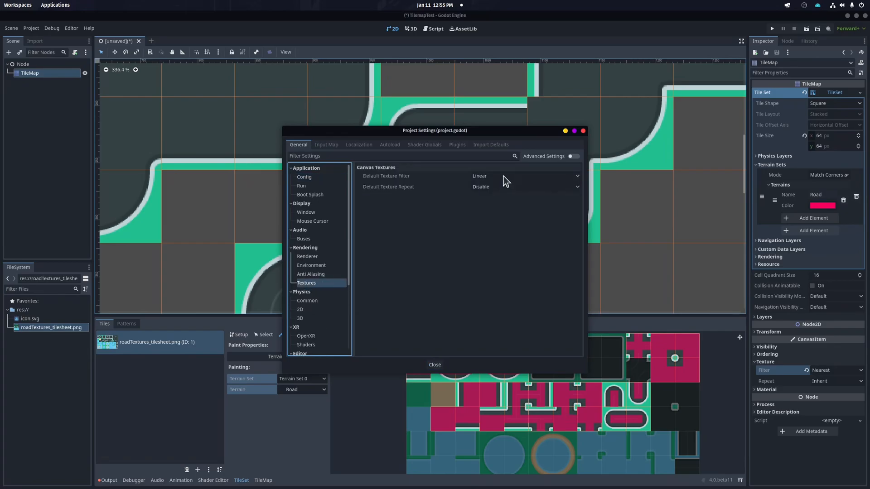
{"action": "left_click", "coordinate": [479, 177]}
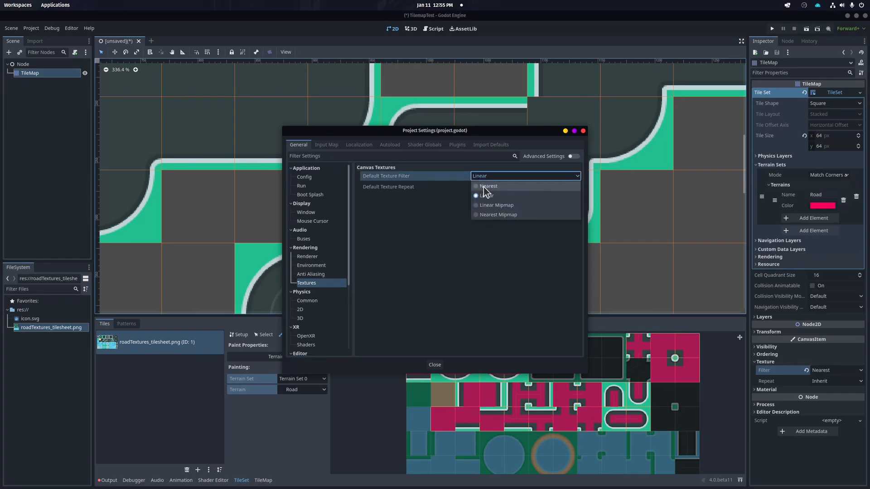
{"action": "left_click", "coordinate": [483, 187]}
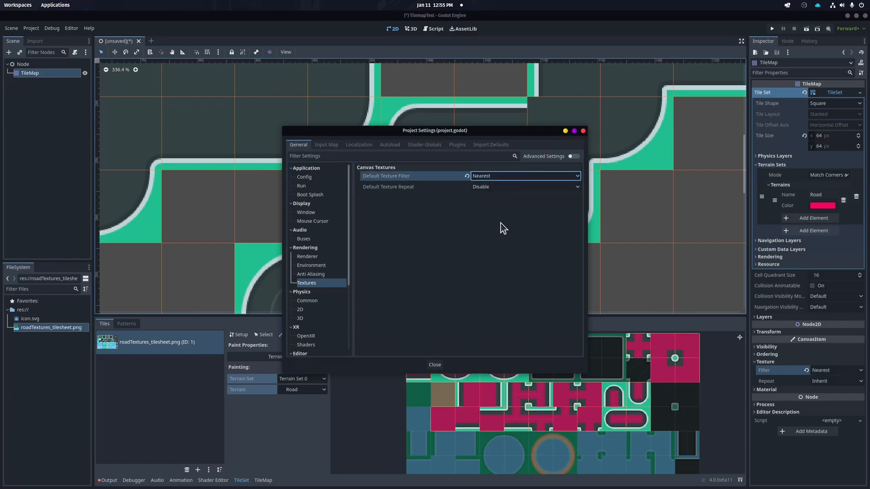
{"action": "left_click", "coordinate": [434, 365]}
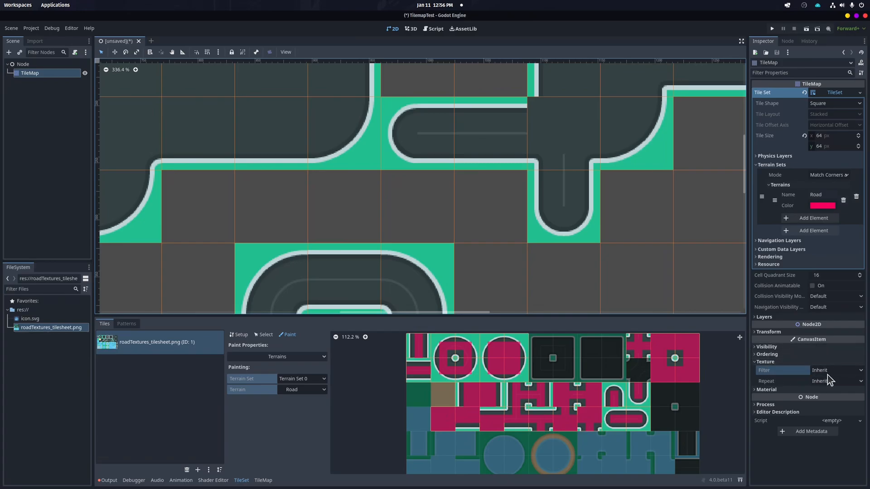
Set the TileMap's texture Filter to Inherit and zoom in on the road tiles to compare their sharpness
{"action": "scroll", "coordinate": [576, 213], "scroll_direction": "up", "scroll_amount": 6}
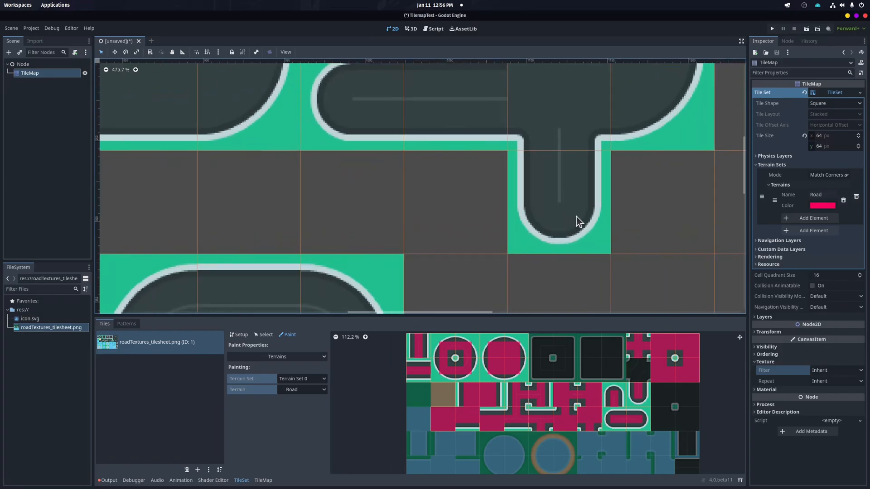
{"action": "scroll", "coordinate": [576, 230], "scroll_direction": "down", "scroll_amount": 1}
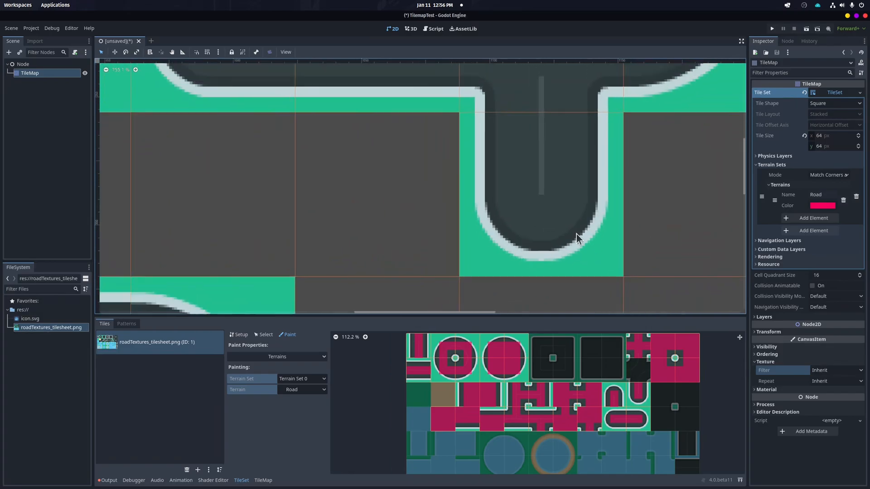
{"action": "left_click", "coordinate": [837, 372]}
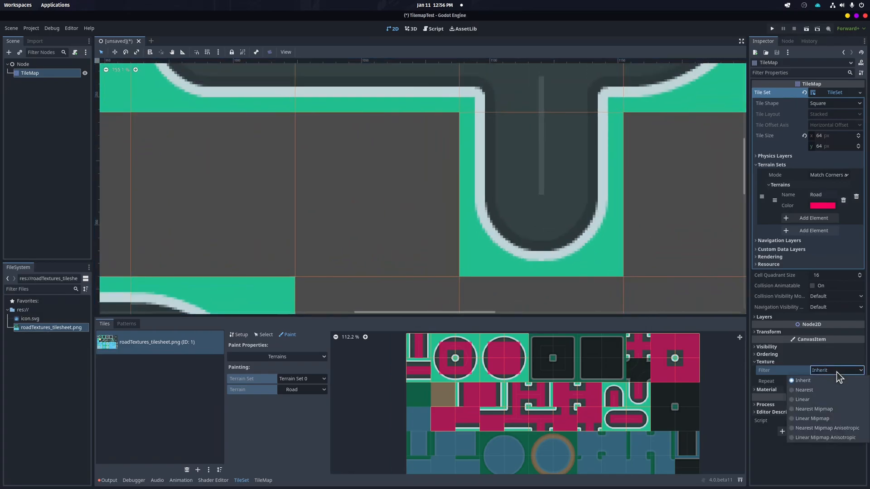
{"action": "left_click", "coordinate": [811, 401]}
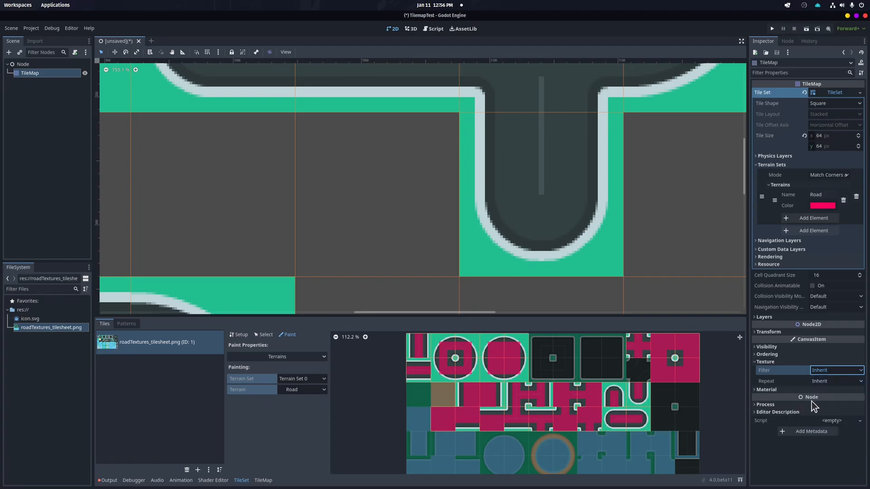
{"action": "left_click", "coordinate": [806, 370]}
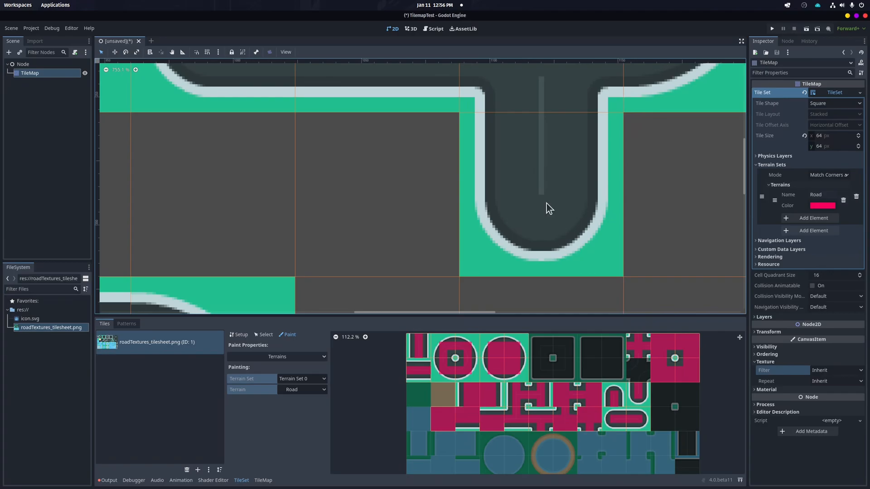
{"action": "scroll", "coordinate": [551, 204], "scroll_direction": "down", "scroll_amount": 3}
{"action": "scroll", "coordinate": [562, 201], "scroll_direction": "up", "scroll_amount": 2}
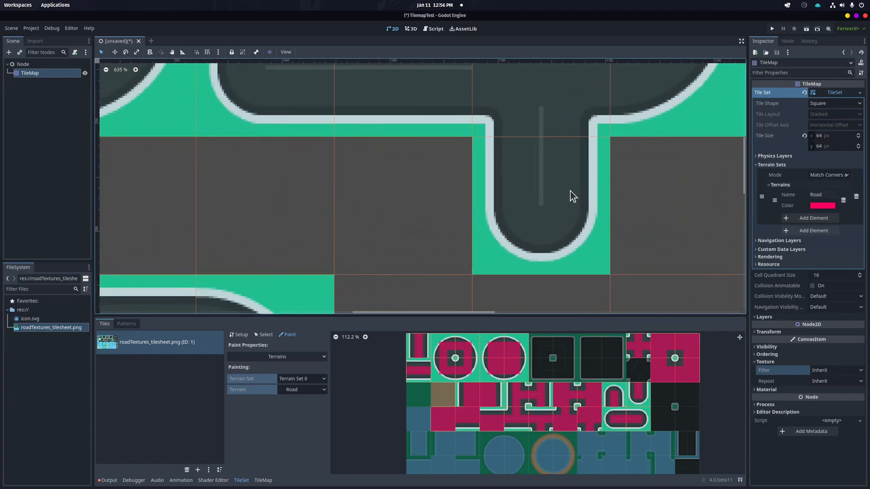